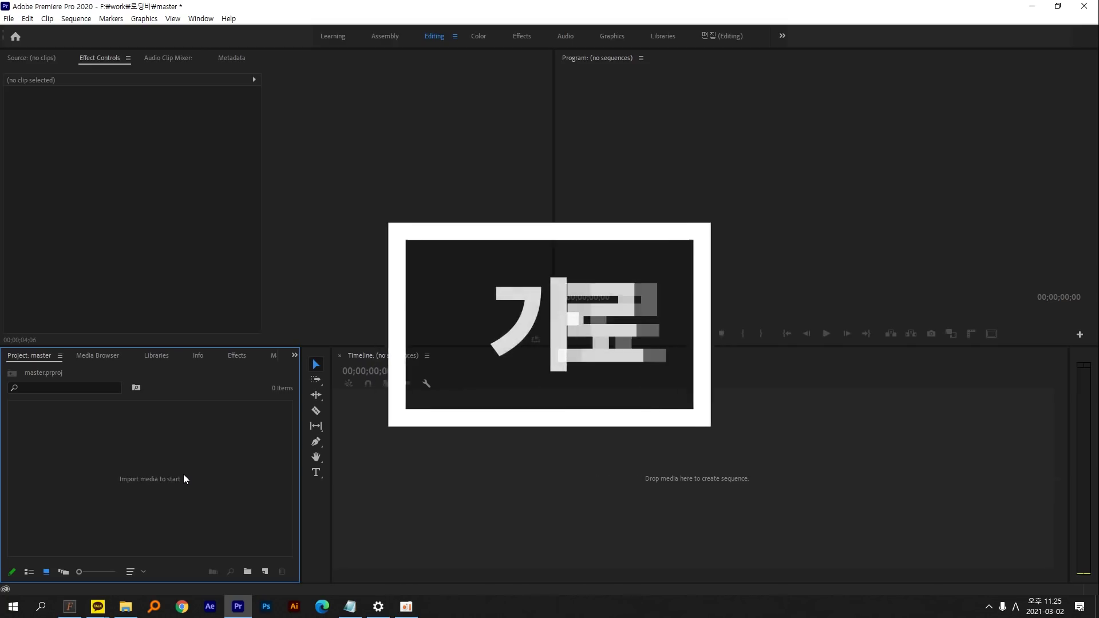
Step: Create a new sequence from the DSLR 1080p30 preset and name it 가로 로딩바
left_click(9, 18)
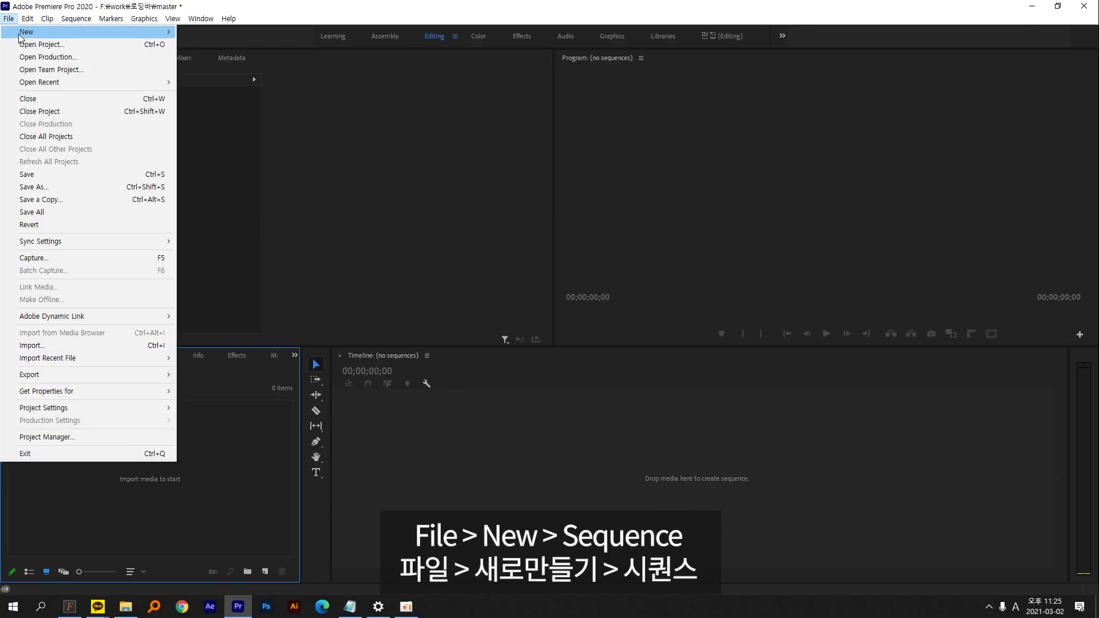
mouse_move(23, 32)
left_click(311, 70)
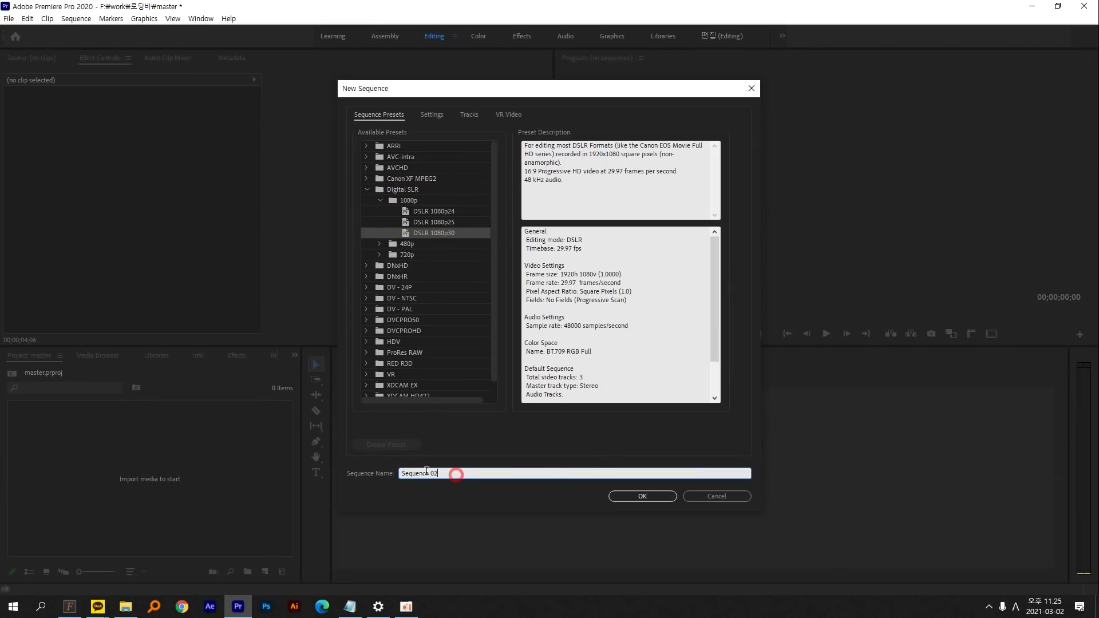
key("Hangul")
type("가로 로딩바")
left_click(653, 499)
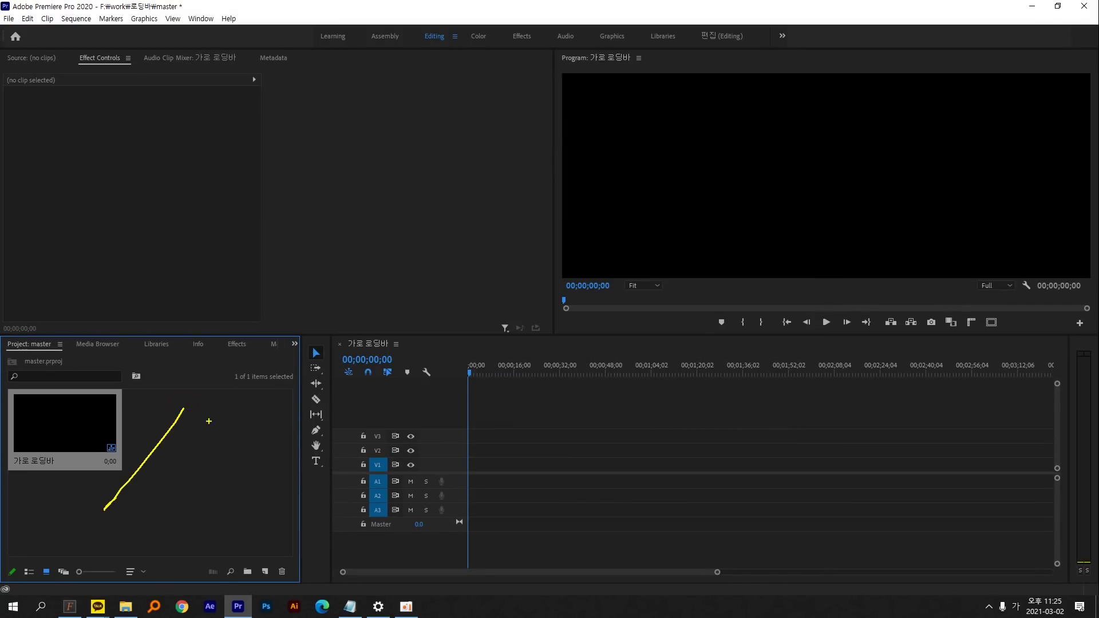
Step: Create a 1920 × 1080 grey color matte (807878) and place it at the start of video track V1
right_click(184, 424)
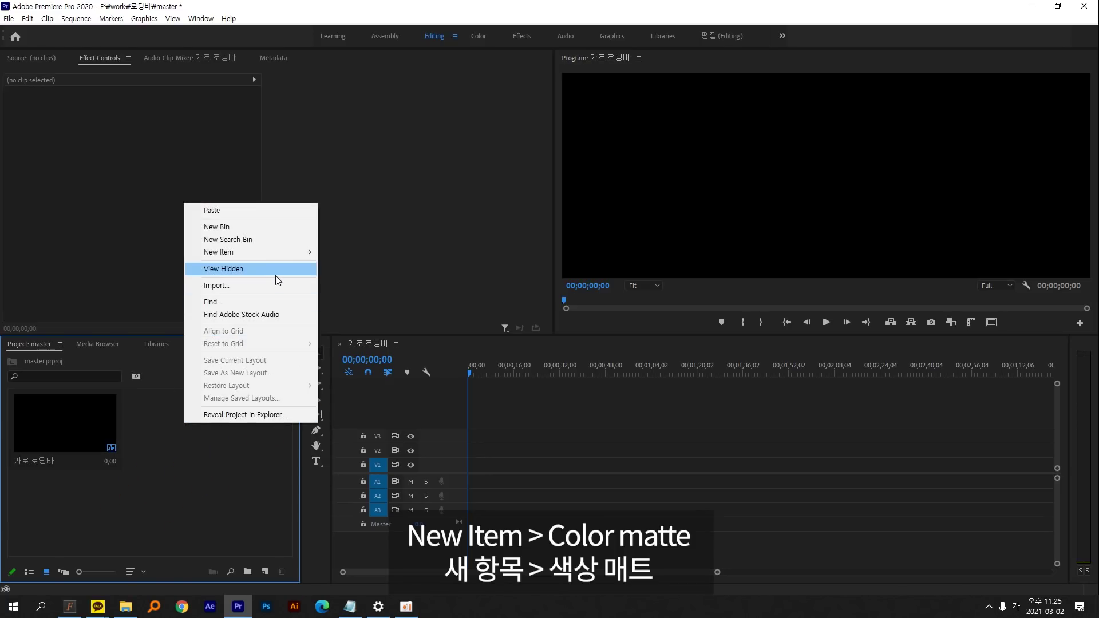
mouse_move(273, 255)
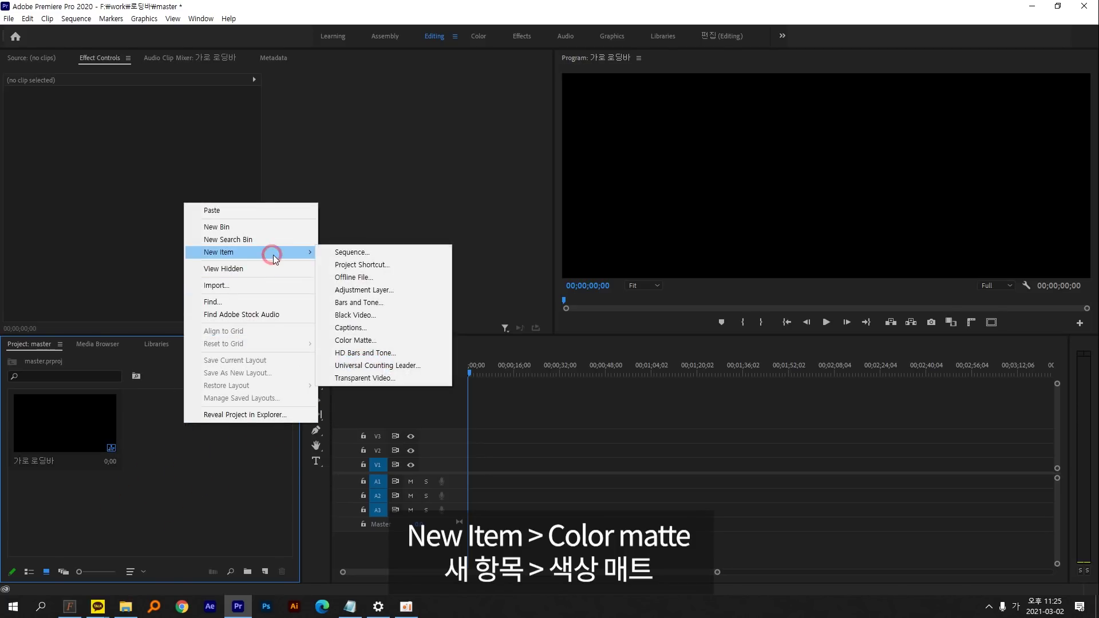
left_click(390, 340)
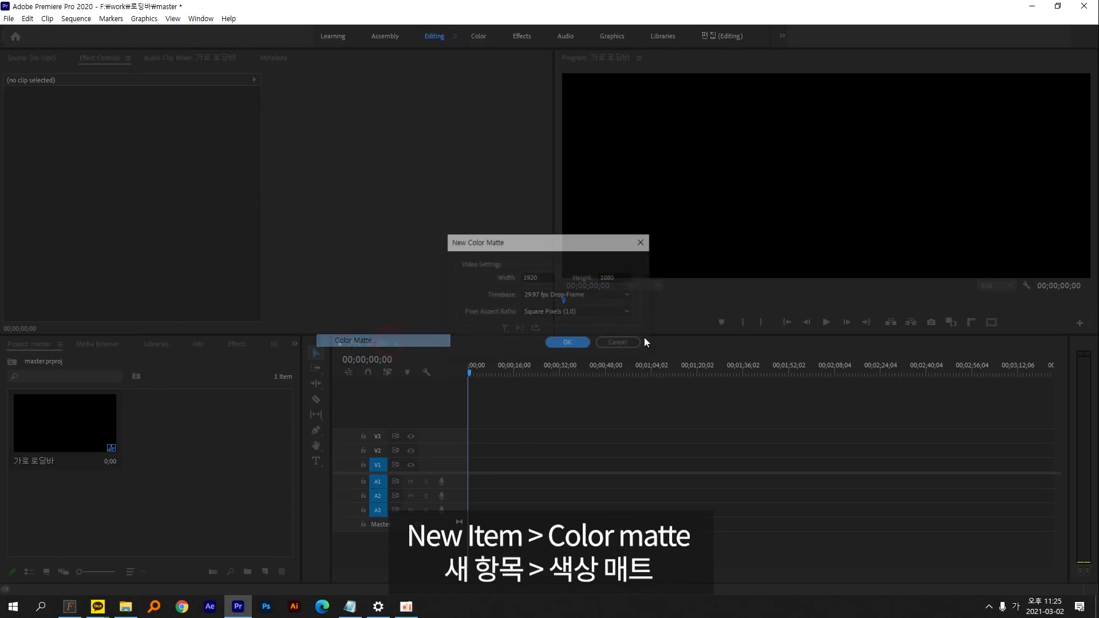
left_click(567, 343)
left_click_drag(397, 252, 351, 259)
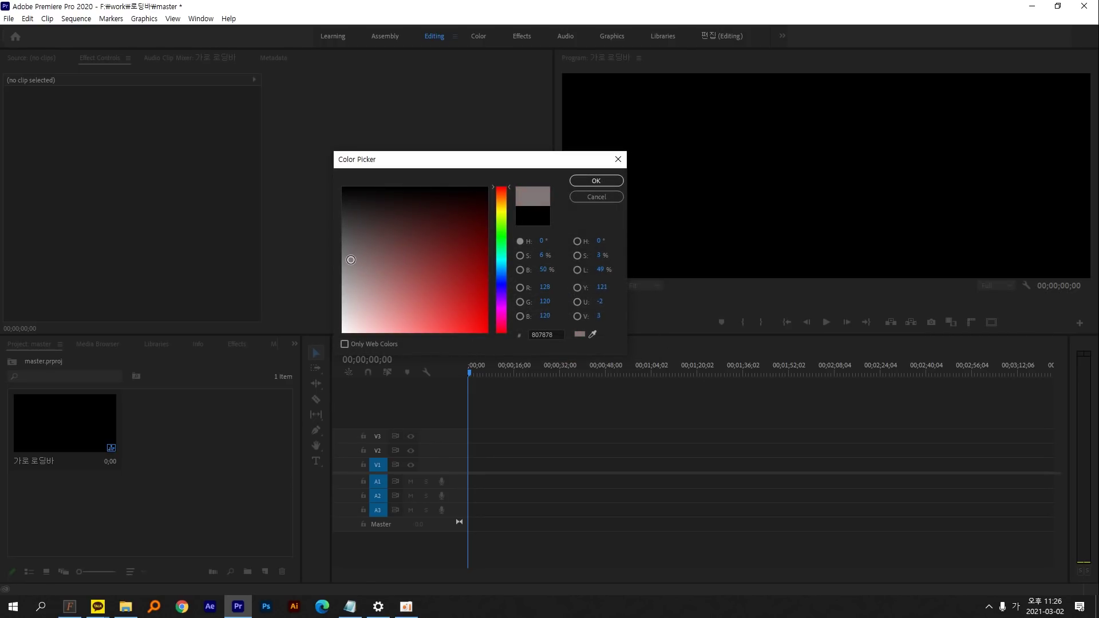
left_click(596, 181)
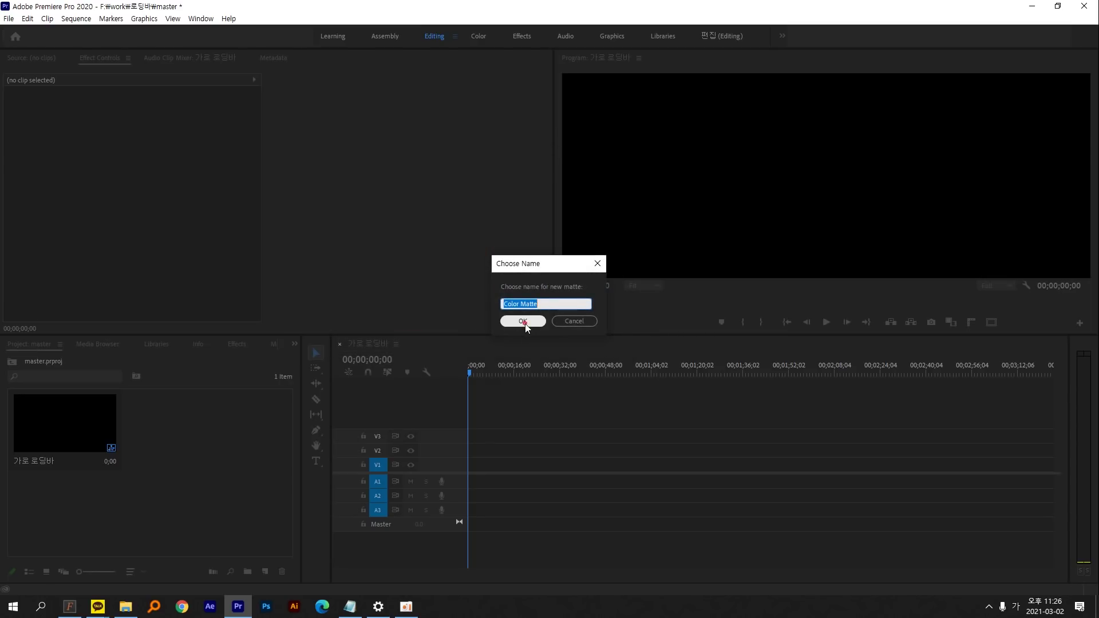
left_click(524, 323)
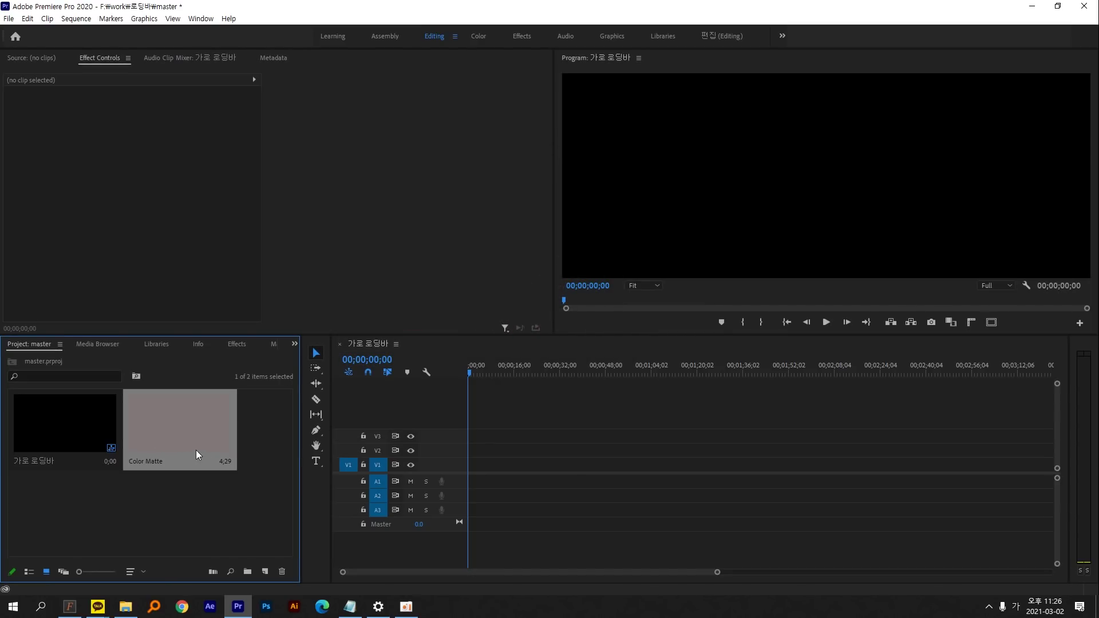
left_click_drag(198, 441, 474, 464)
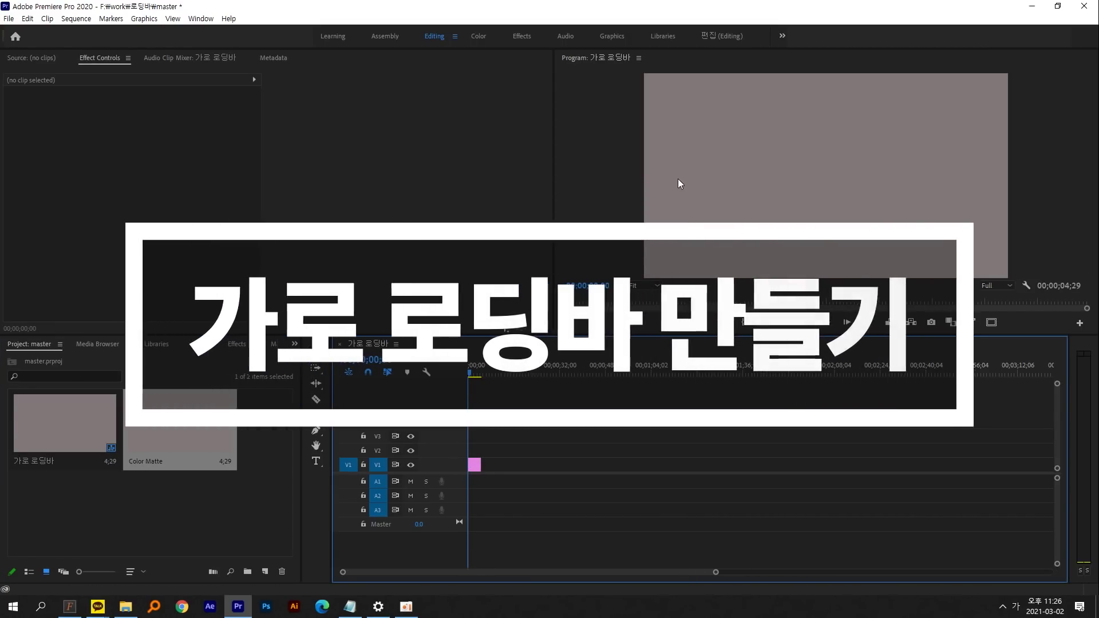
Step: Create a 1920 × 1080 legacy title named 바 and widen the title properties area
left_click(9, 18)
mouse_move(86, 32)
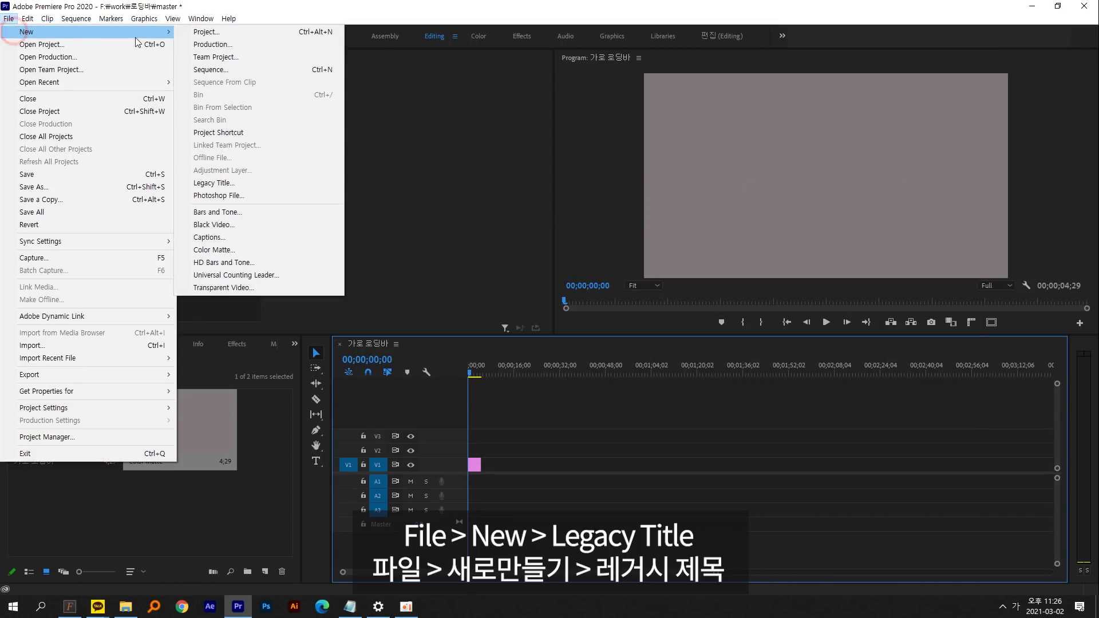
left_click(255, 182)
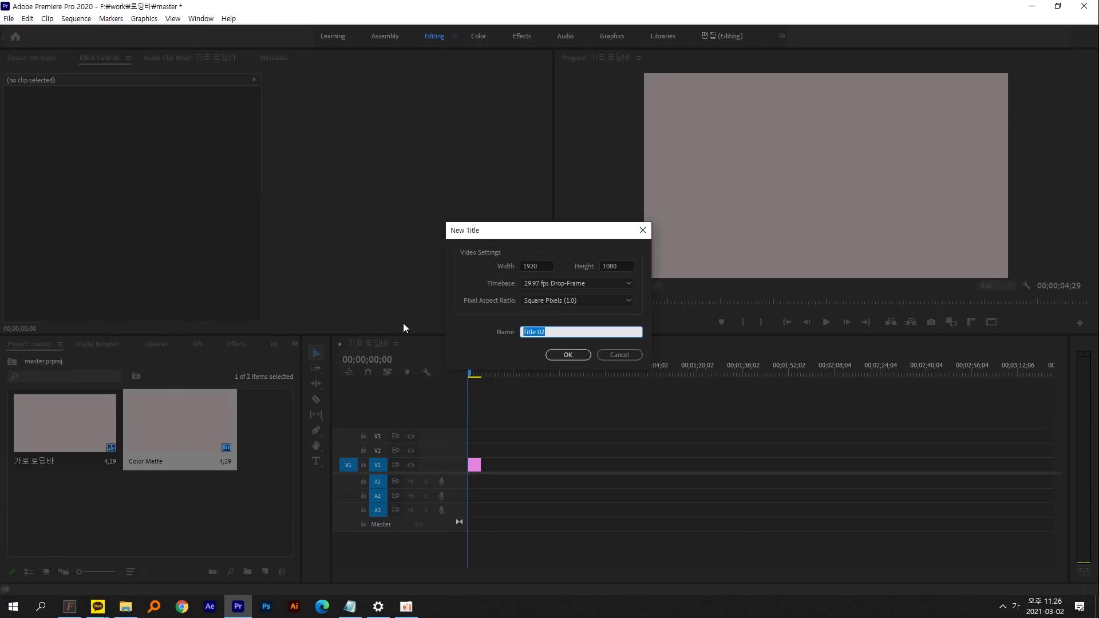
type("바")
key("Return")
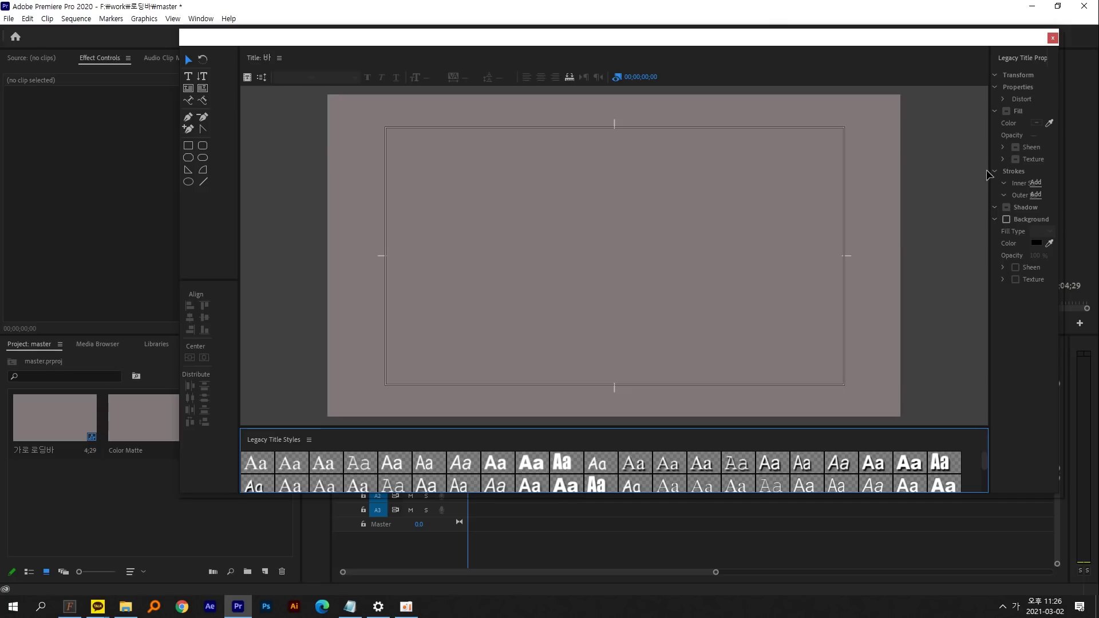
left_click_drag(989, 171, 858, 115)
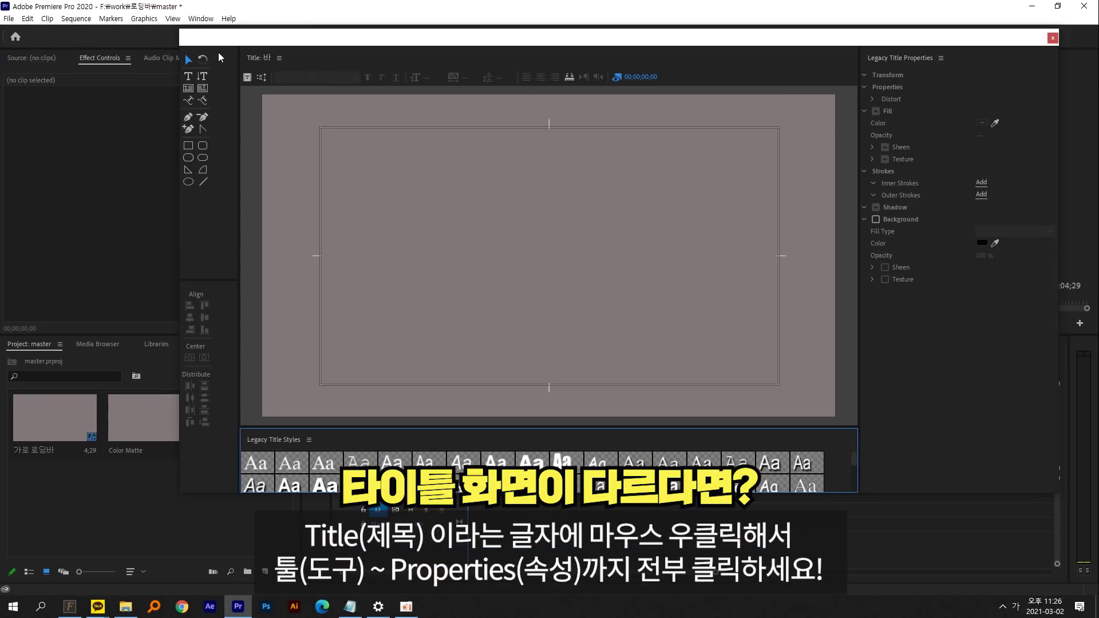
right_click(330, 122)
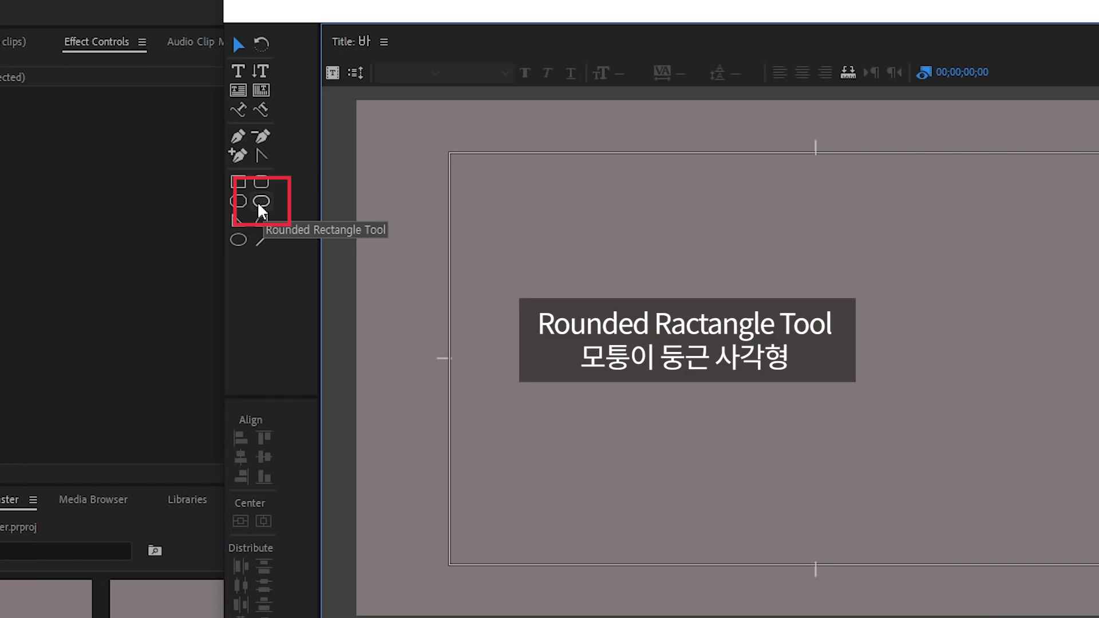
Step: Draw a fully rounded horizontal bar about 899 × 70 in the title and center it horizontally and vertically
left_click(261, 200)
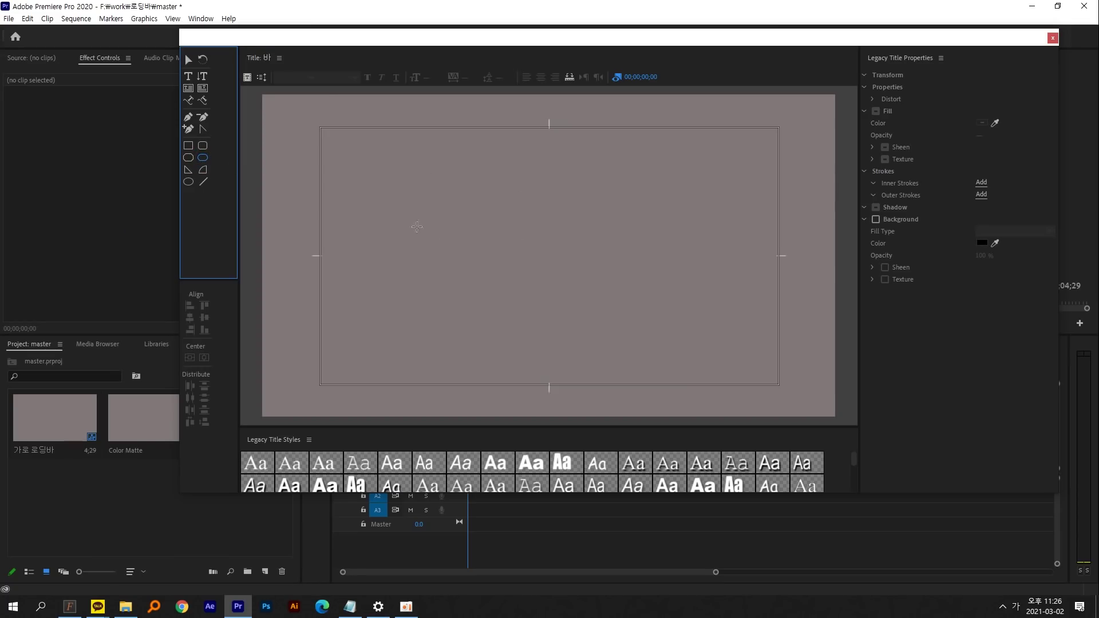
left_click_drag(400, 239, 667, 259)
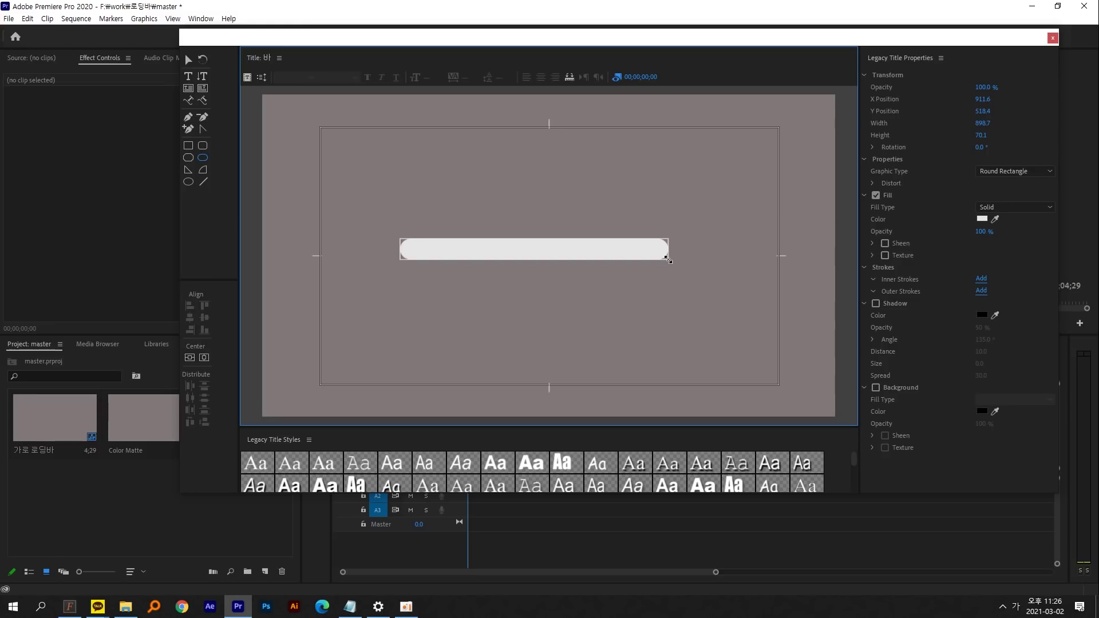
left_click(187, 60)
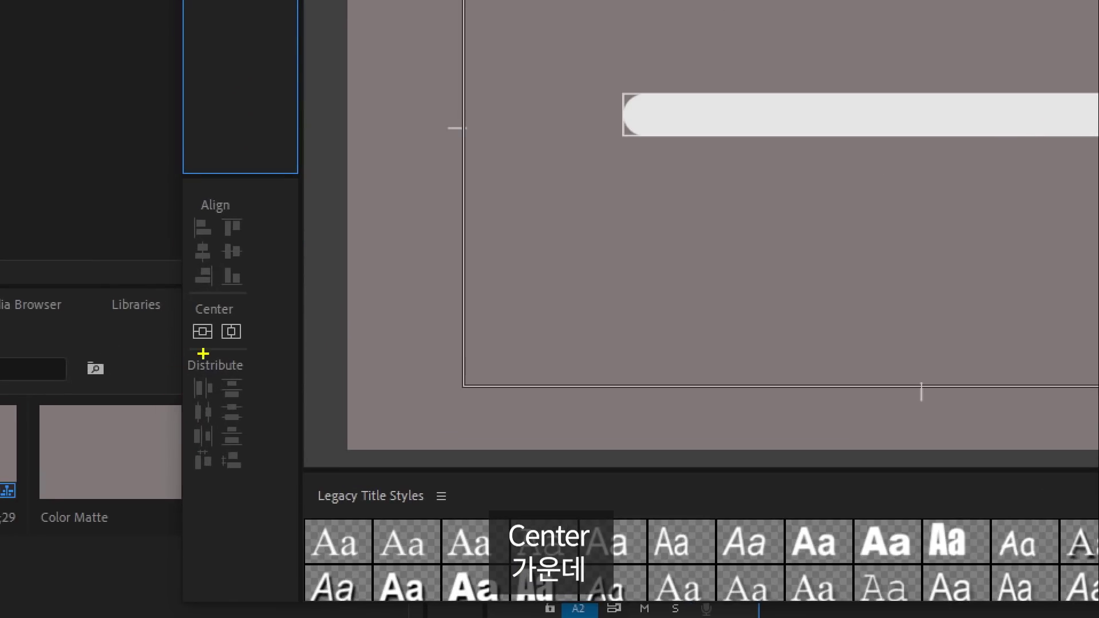
mouse_move(197, 364)
left_mouse_down()
mouse_move(191, 317)
mouse_move(211, 327)
mouse_move(207, 351)
mouse_move(269, 333)
mouse_move(237, 371)
left_mouse_up()
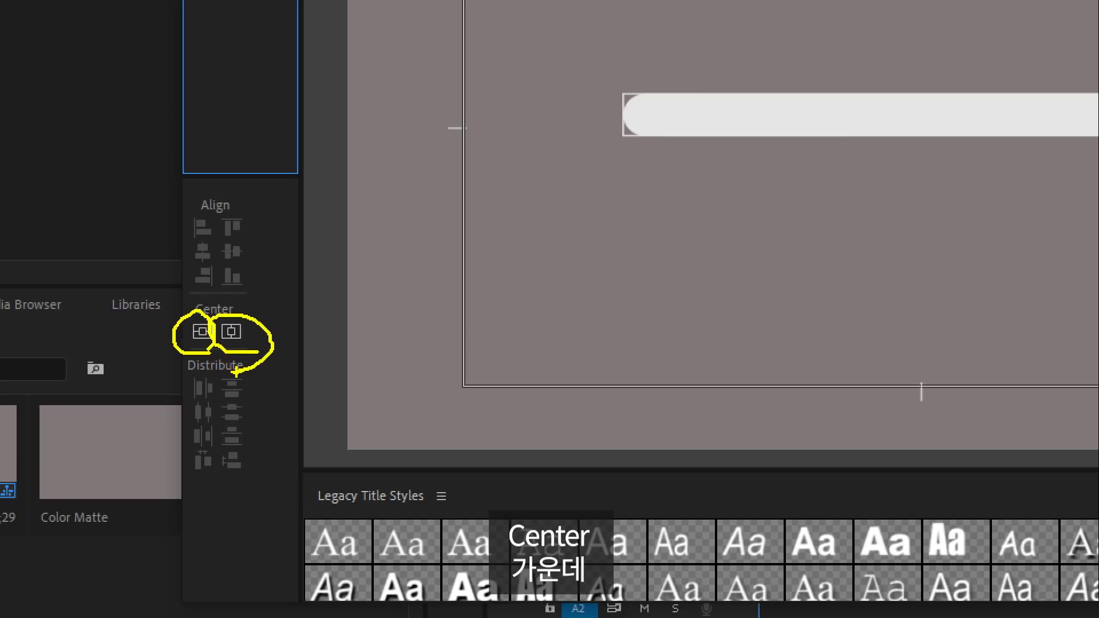
key("Escape")
left_click(190, 358)
left_click(204, 359)
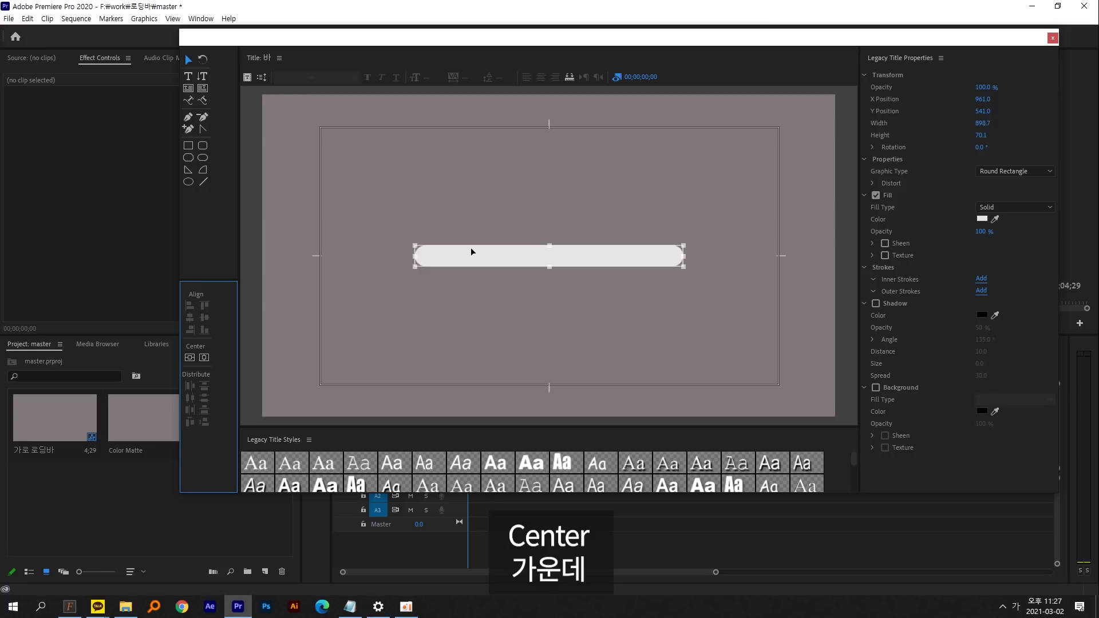
Step: Change the bar's fill type to Linear Gradient
left_click(892, 197)
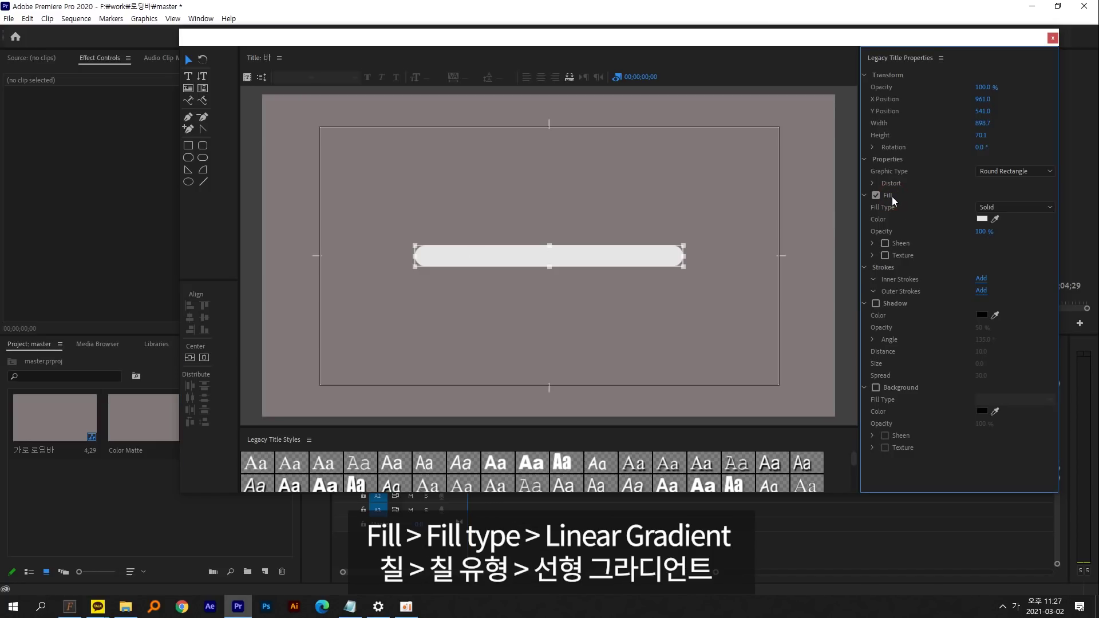
left_click(885, 208)
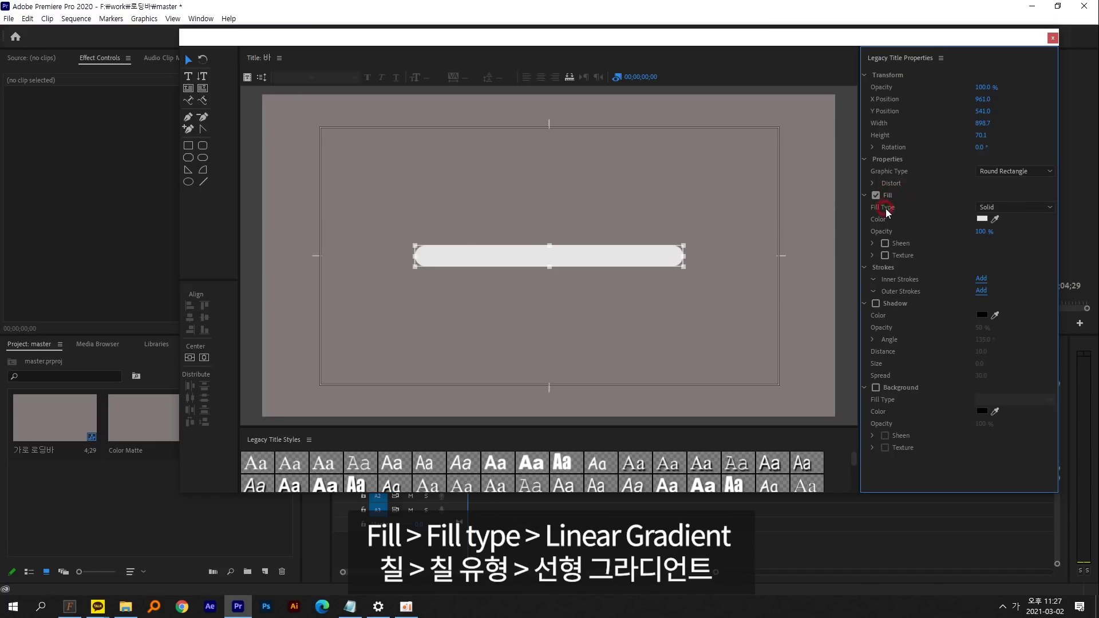
left_click(1001, 209)
left_click(1026, 233)
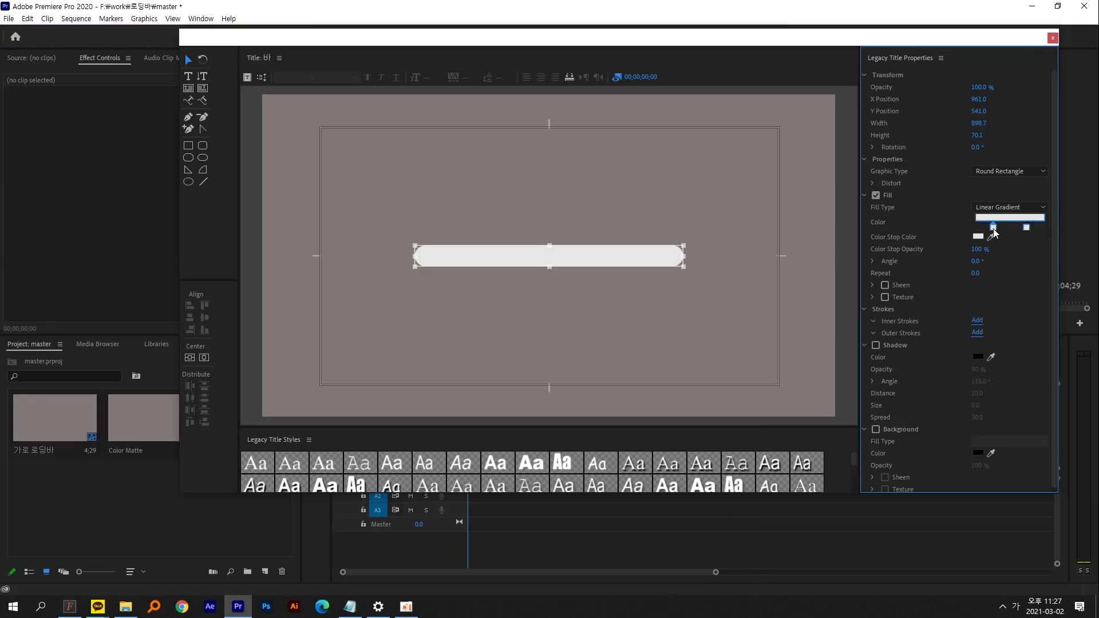
Step: Color the gradient's first stop light yellow and its second stop light orange
double_click(993, 227)
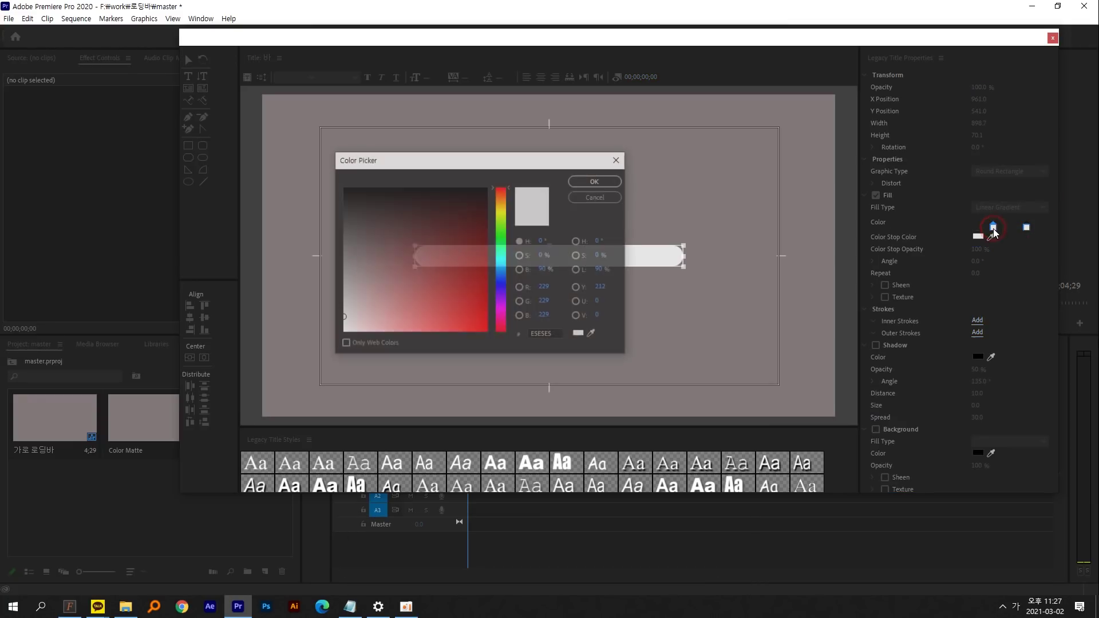
left_click(501, 208)
left_click(412, 330)
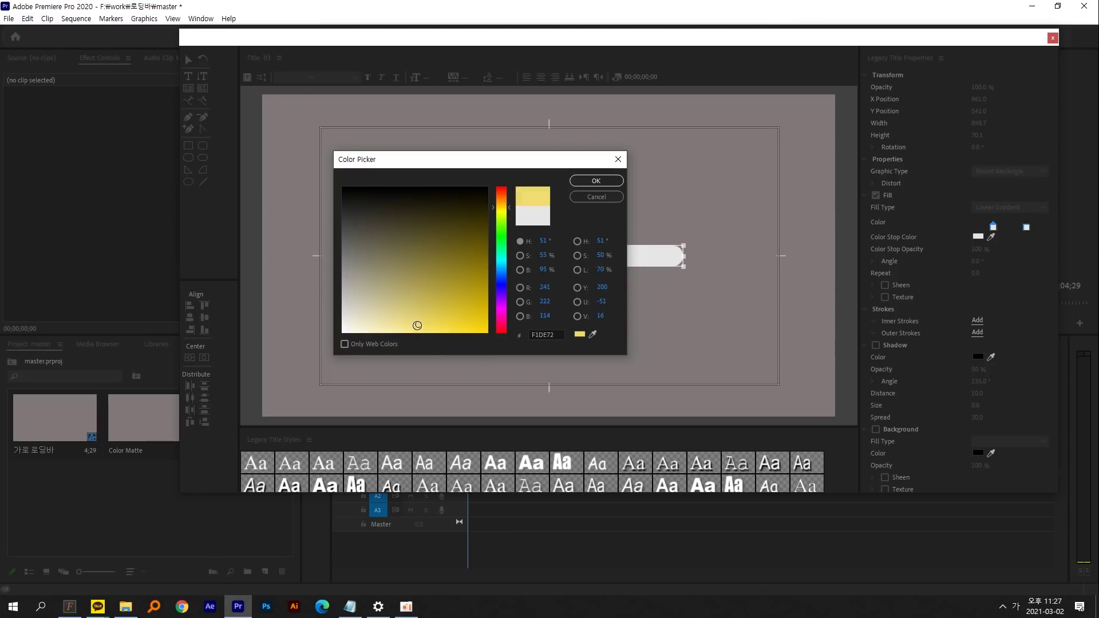
left_click(503, 206)
left_click(596, 180)
double_click(1026, 227)
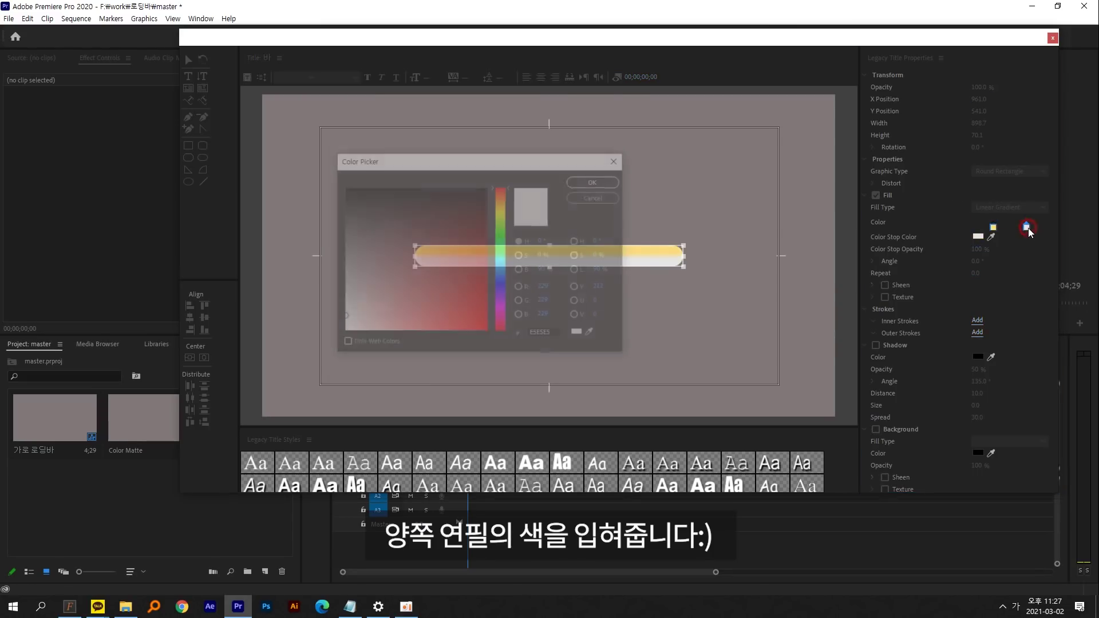
left_click(504, 202)
left_click(433, 324)
left_click(583, 178)
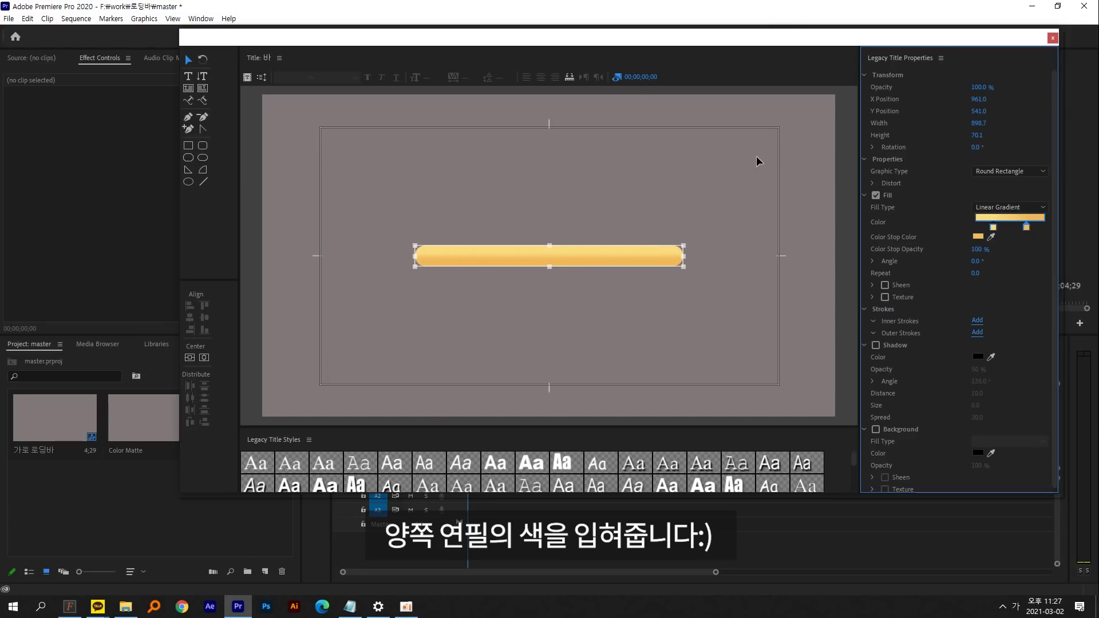
Step: Spread the two gradient stops to opposite ends of the color ramp and try out the gradient angle
left_click_drag(991, 229, 1048, 227)
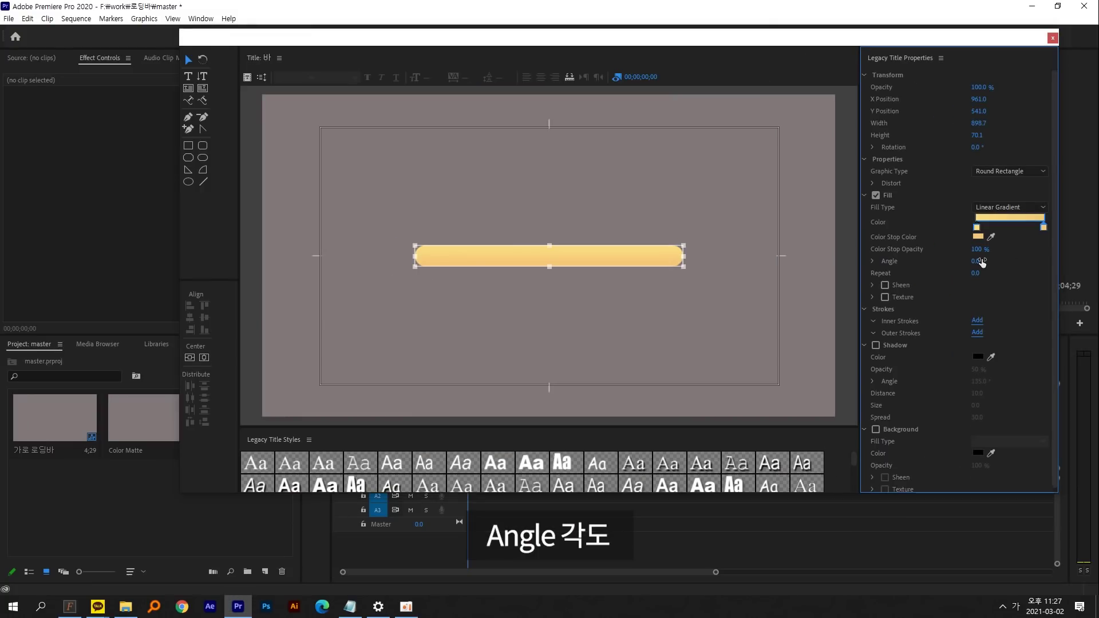
mouse_move(975, 261)
left_mouse_down()
mouse_move(996, 261)
mouse_move(987, 262)
left_mouse_up()
left_click(483, 176)
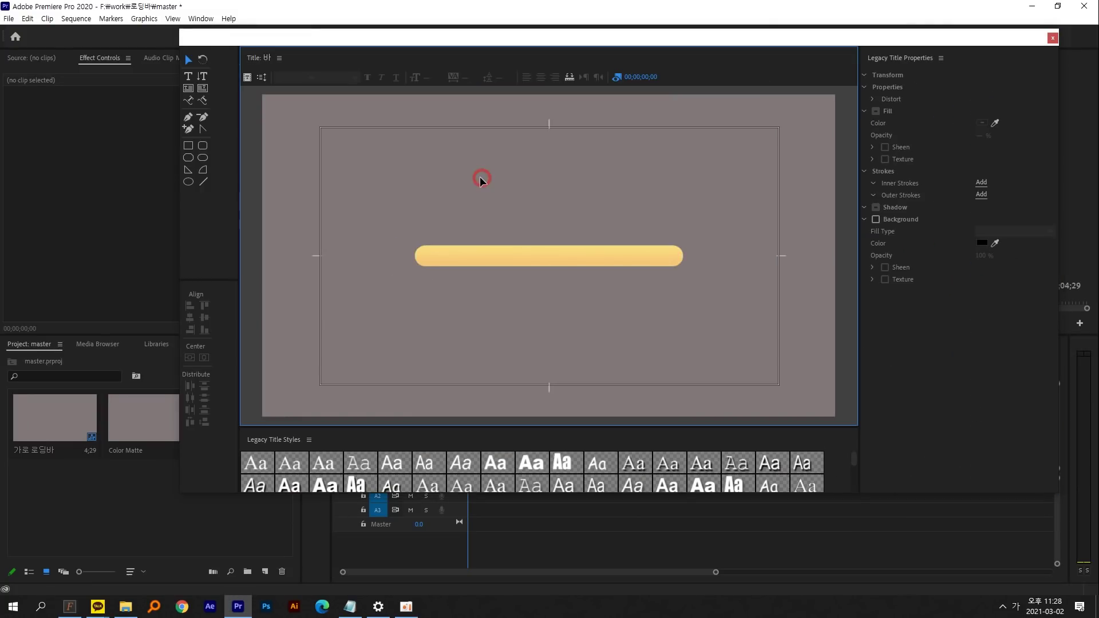
Step: Duplicate the gradient bar in place, directly on top of the original
left_click(548, 264)
left_click(544, 284)
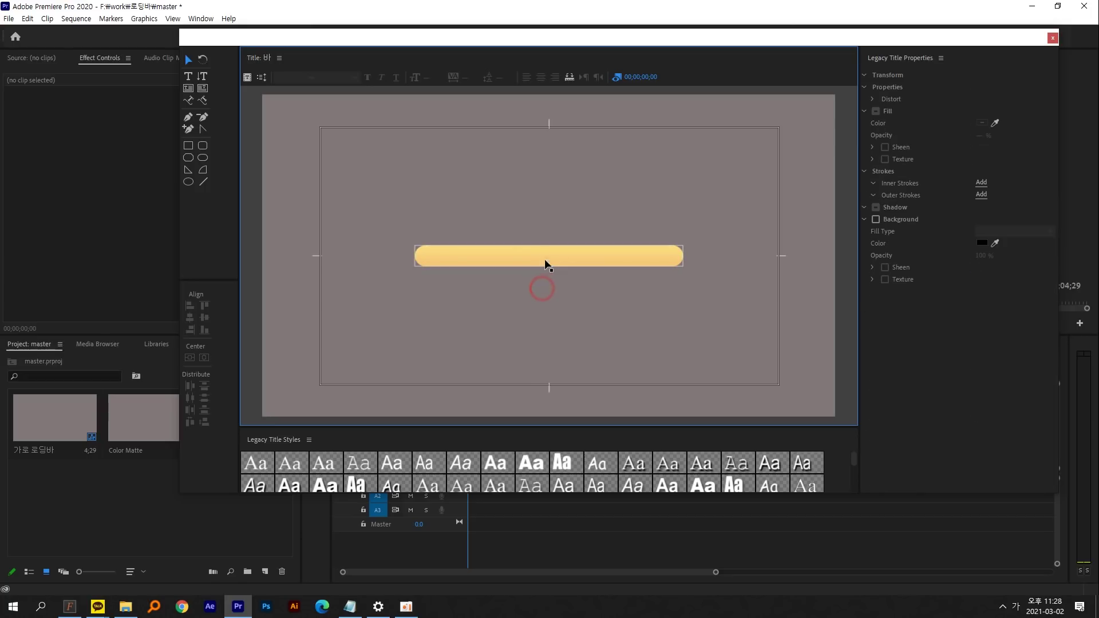
left_click(543, 249)
key("ctrl+c")
key("ctrl+v")
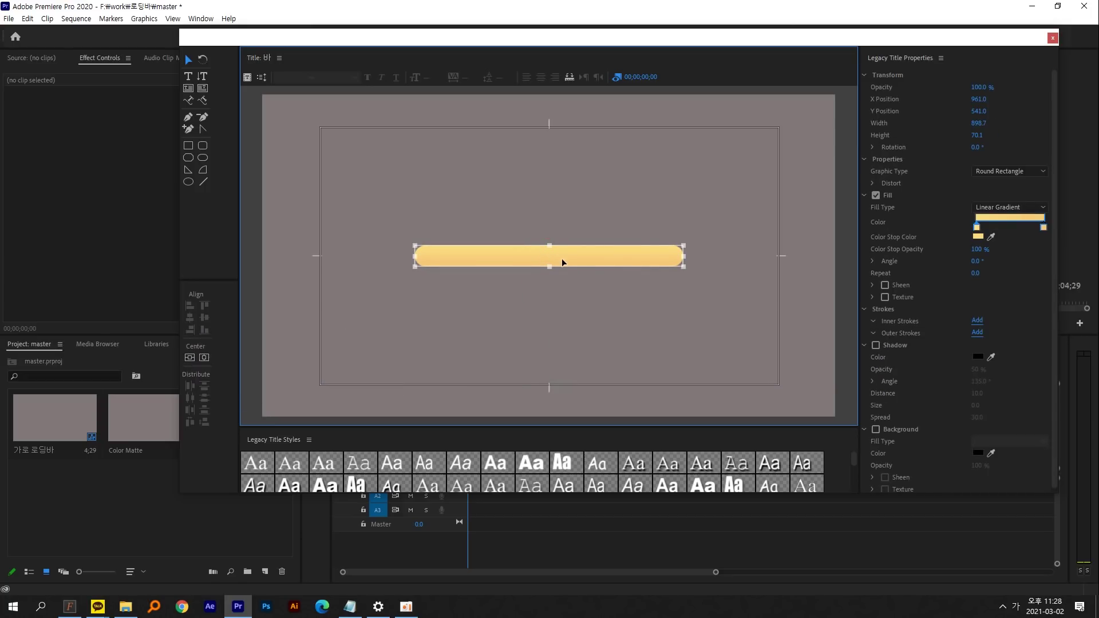
left_click_drag(565, 262, 559, 200)
key("ctrl+z")
key("ctrl+z")
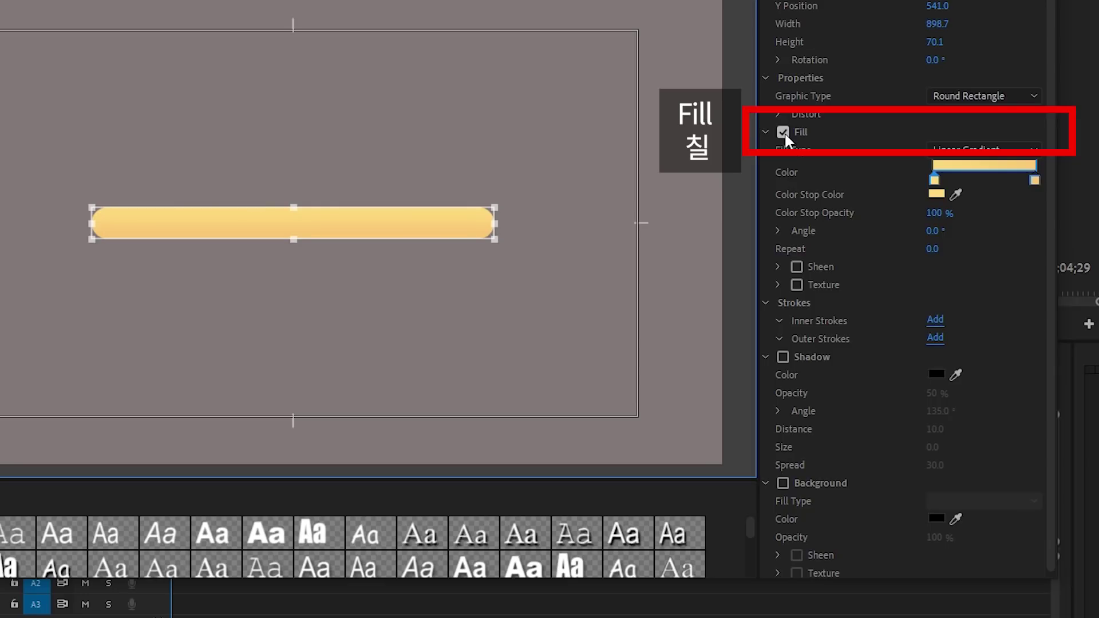
Step: Turn off the duplicated bar's fill and give it a white outer stroke
left_click(876, 195)
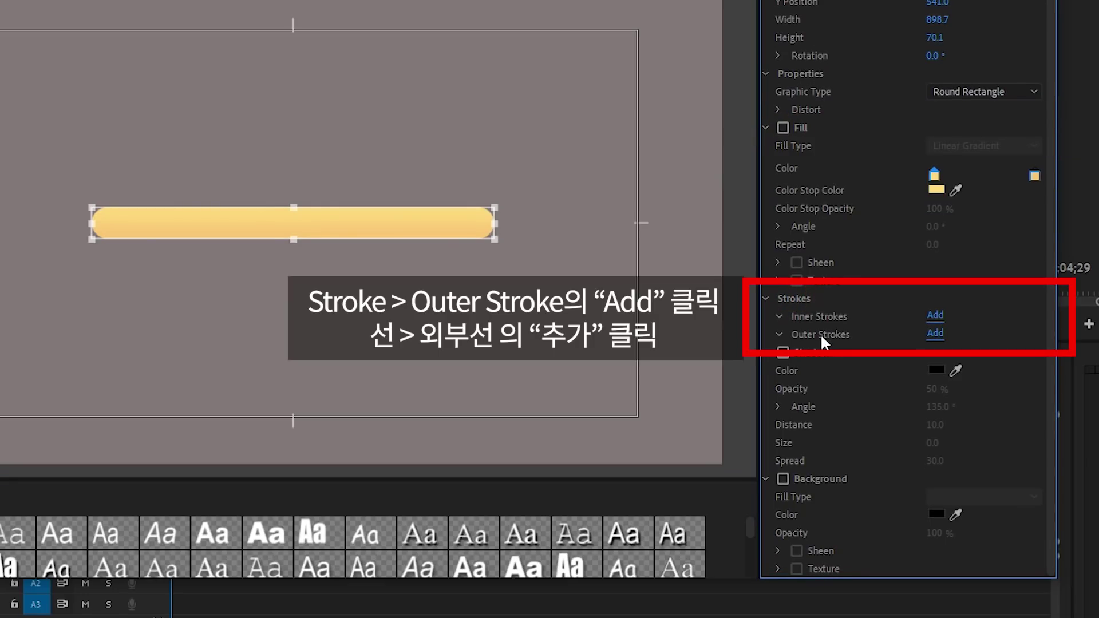
left_click(935, 335)
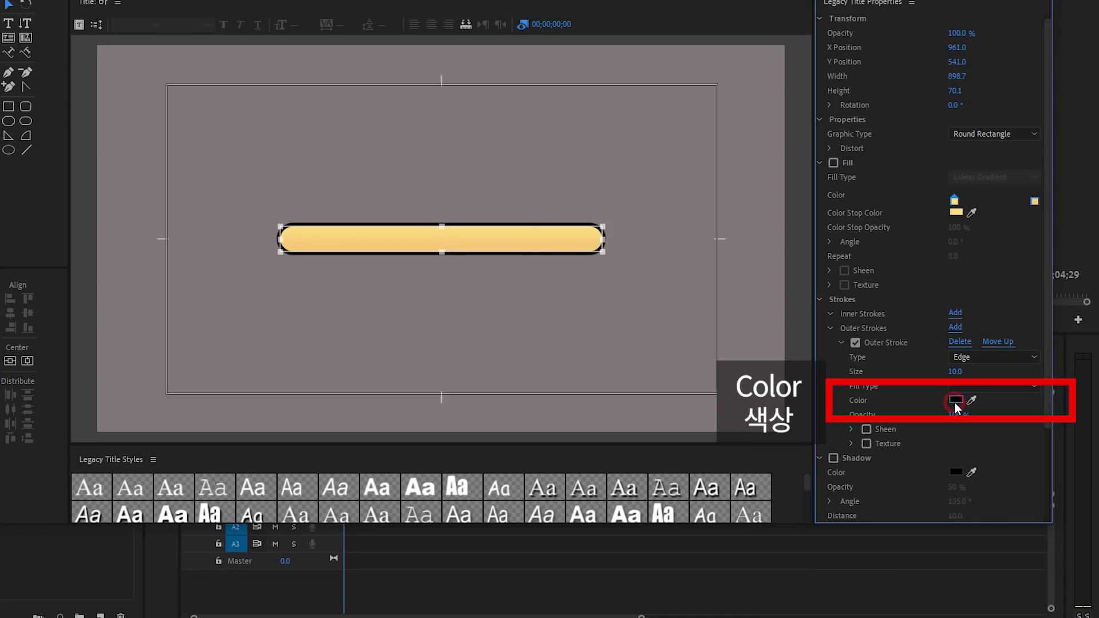
left_click(956, 401)
left_click(243, 278)
left_click(194, 331)
left_click(488, 149)
Step: Set the outer stroke's size to 3
left_click(954, 371)
type("3")
key("Return")
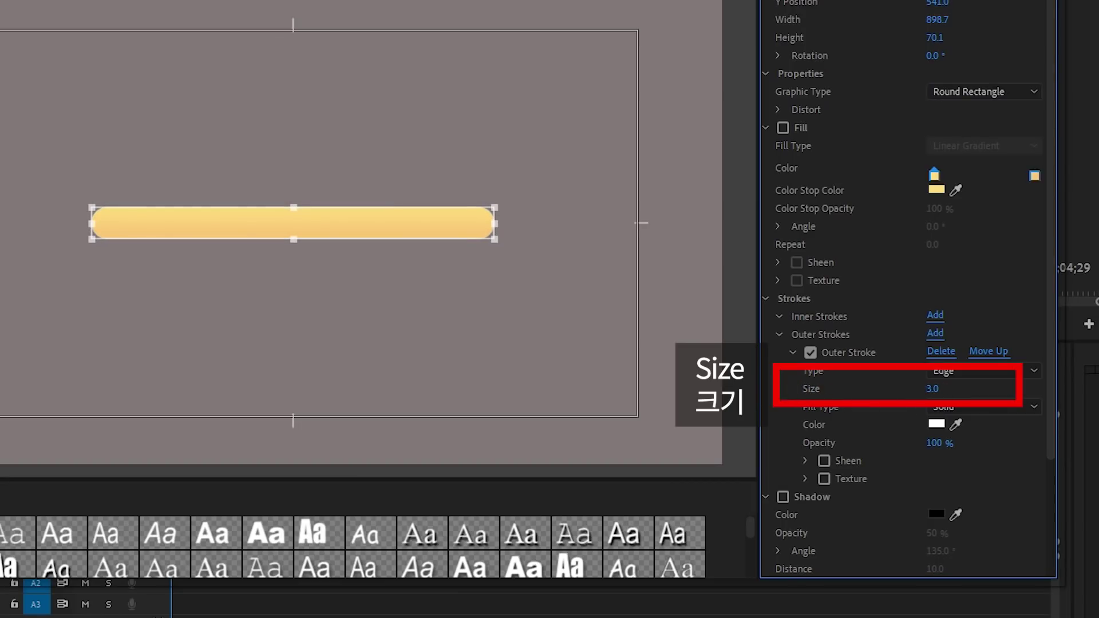
Step: Set the outer stroke's size to 8 and enlarge the outline to 916.7 wide and 84.1 high
type("10")
key("Return")
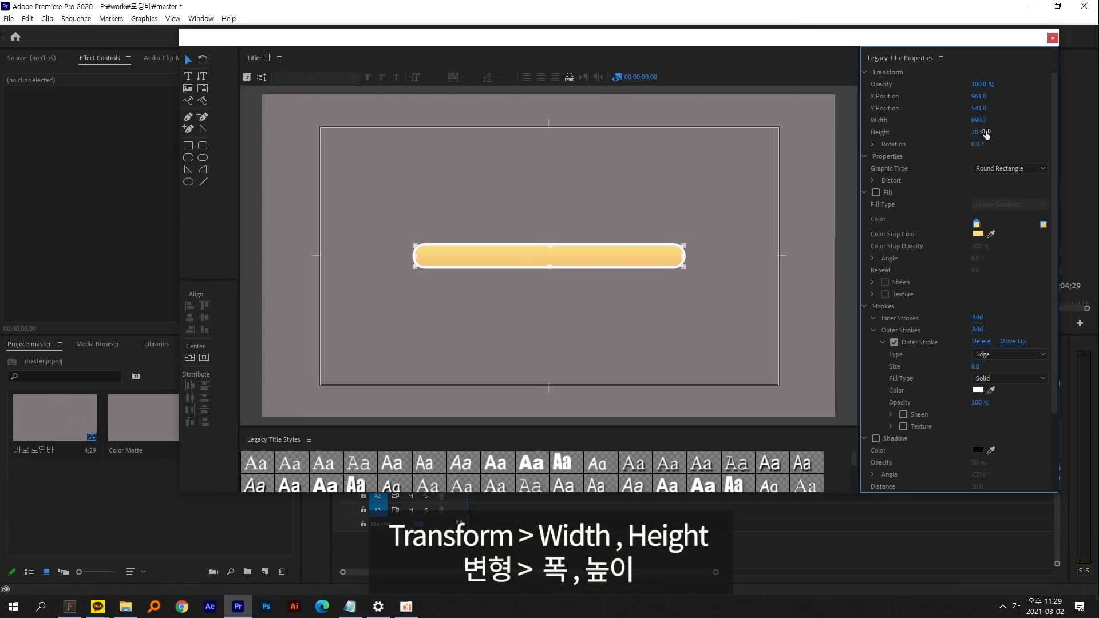
mouse_move(977, 121)
left_mouse_down()
mouse_move(989, 121)
mouse_move(976, 121)
mouse_move(985, 132)
left_mouse_up()
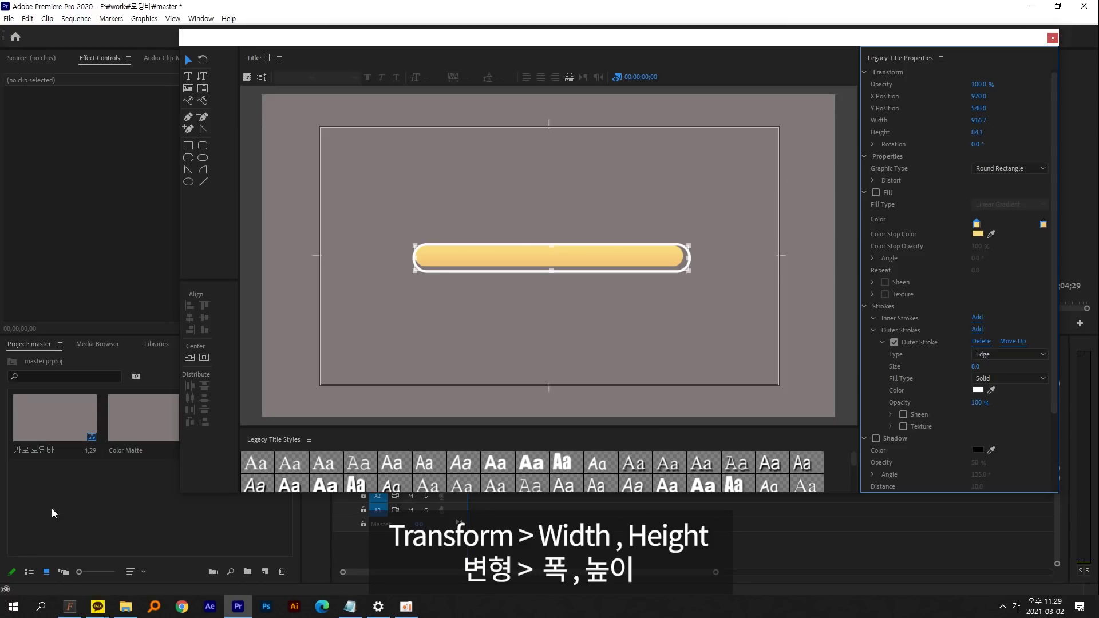
Step: Set the outline's height to 88.1 and center it vertically and horizontally in the title frame
left_click(203, 358)
left_click(204, 359)
left_click(976, 132)
type("89.1")
key("Return")
left_click_drag(980, 133, 977, 133)
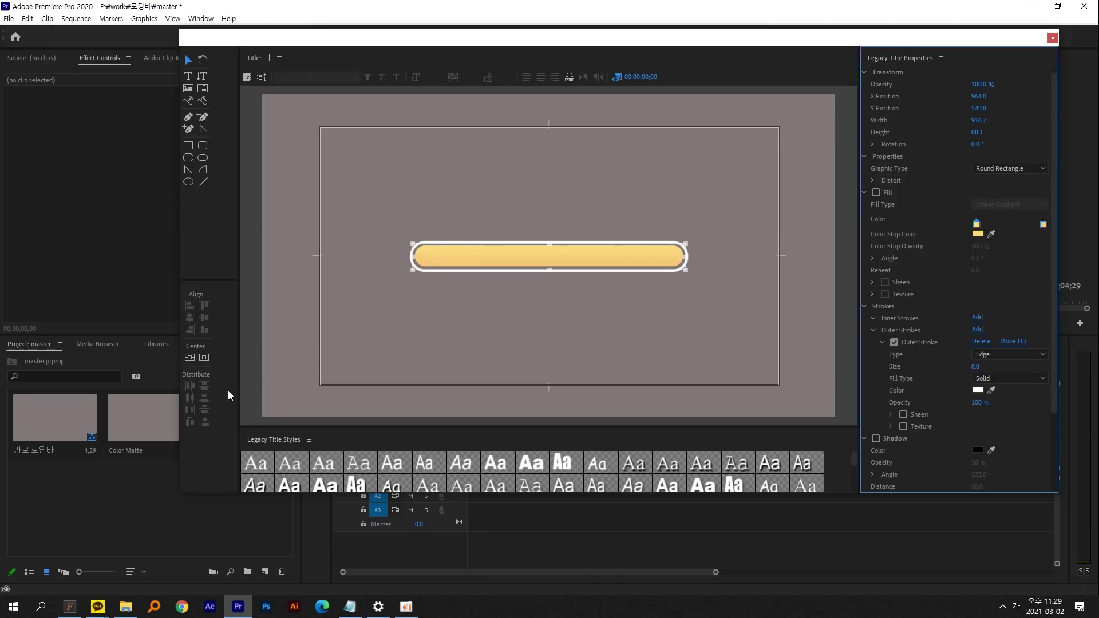
left_click(191, 359)
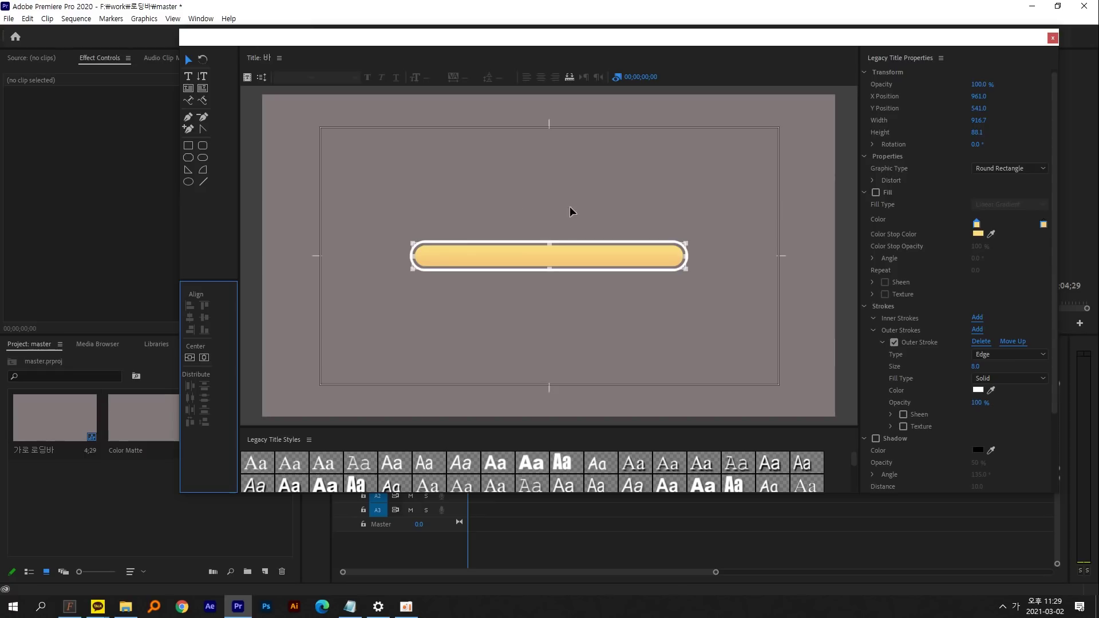
Step: Reduce the outline's outer stroke size to 5 and close the title editor
left_click(975, 366)
type("4")
key("Return")
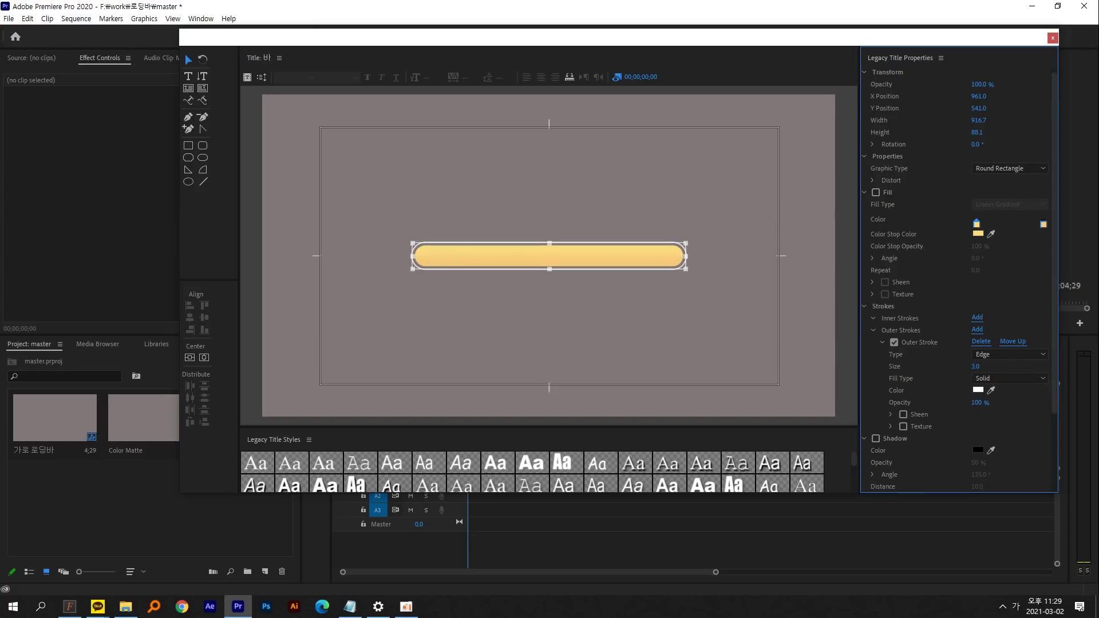
left_click(675, 216)
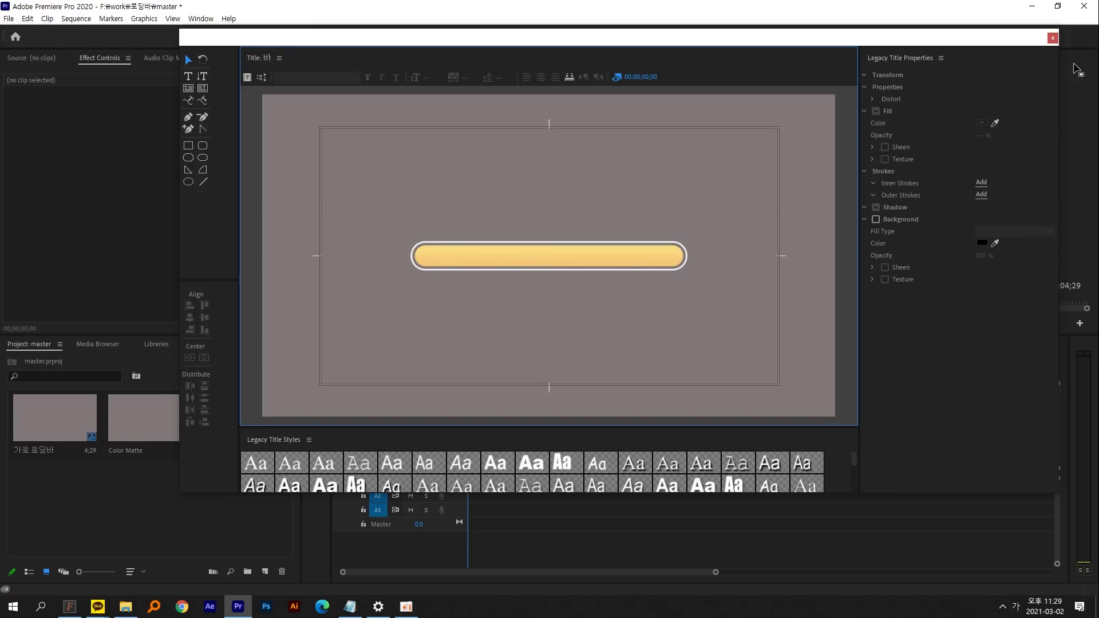
left_click(1052, 38)
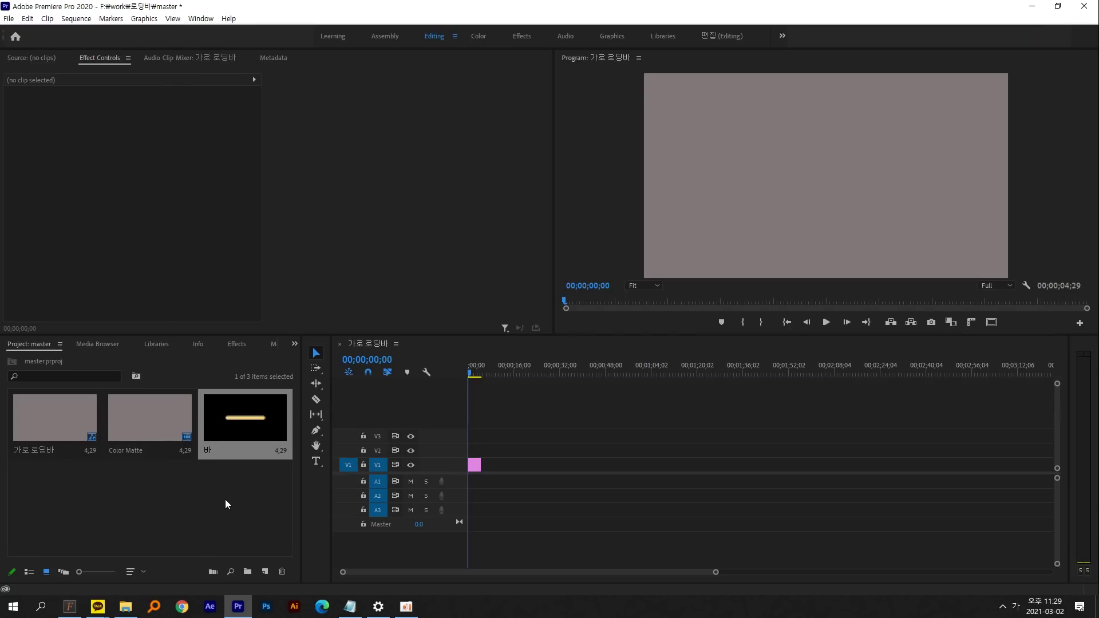
Step: Duplicate the 바 title among the project items
left_click(235, 437)
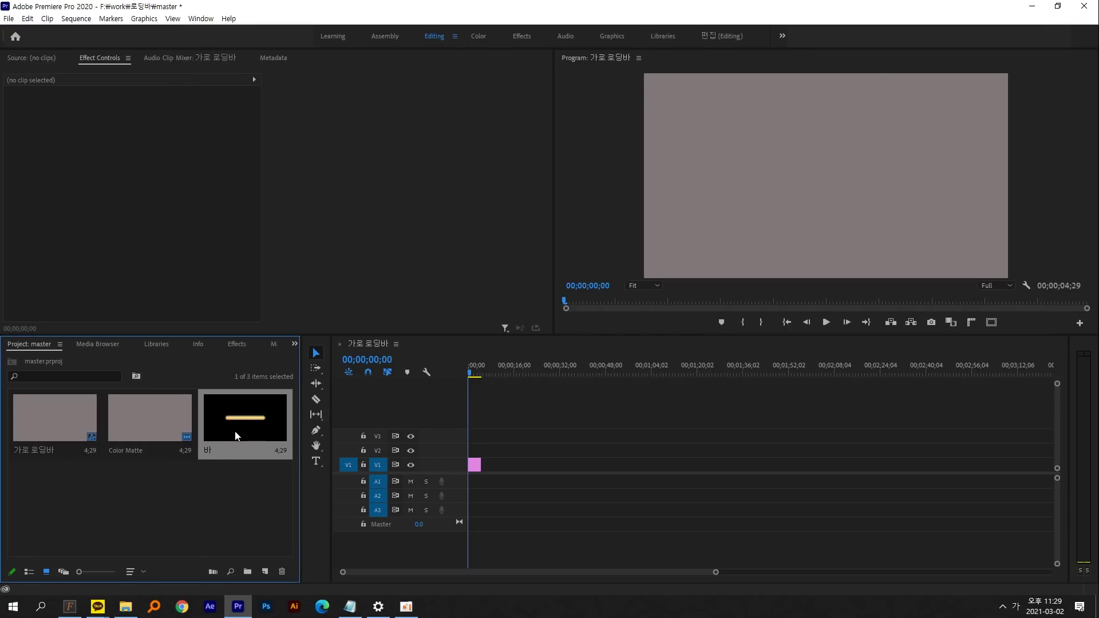
key("ctrl+c")
key("ctrl+v")
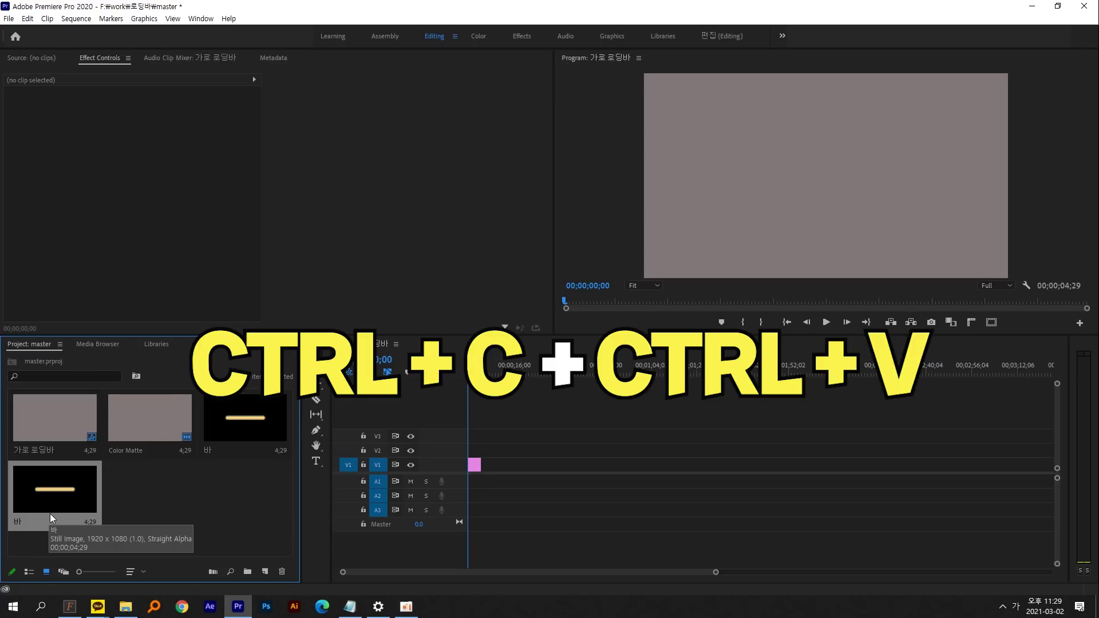
Step: Rename the original title 바 테두리 and its copy 바 알맹이
left_click(213, 452)
left_click(211, 452)
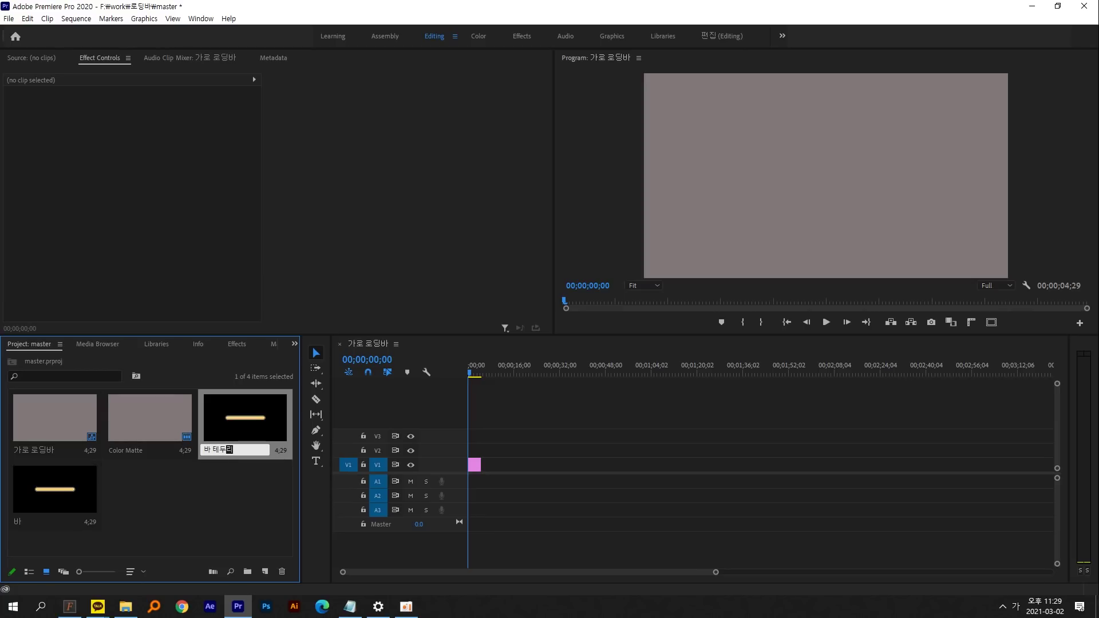
type("테두리")
key("Tab")
left_click(43, 504)
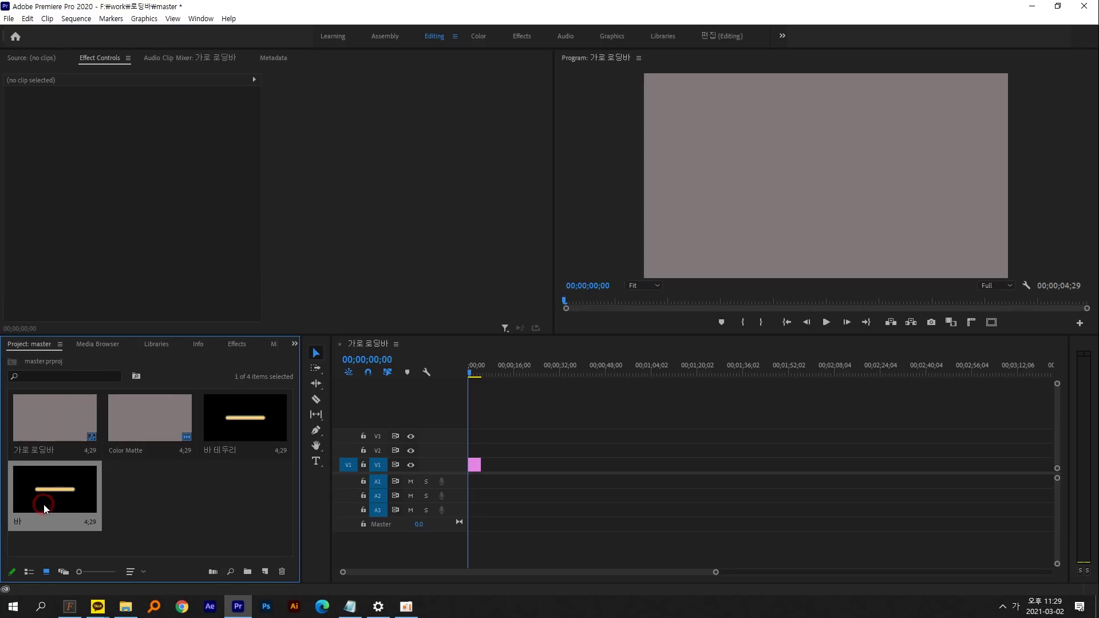
left_click(22, 522)
type("알맹이")
left_click(201, 471)
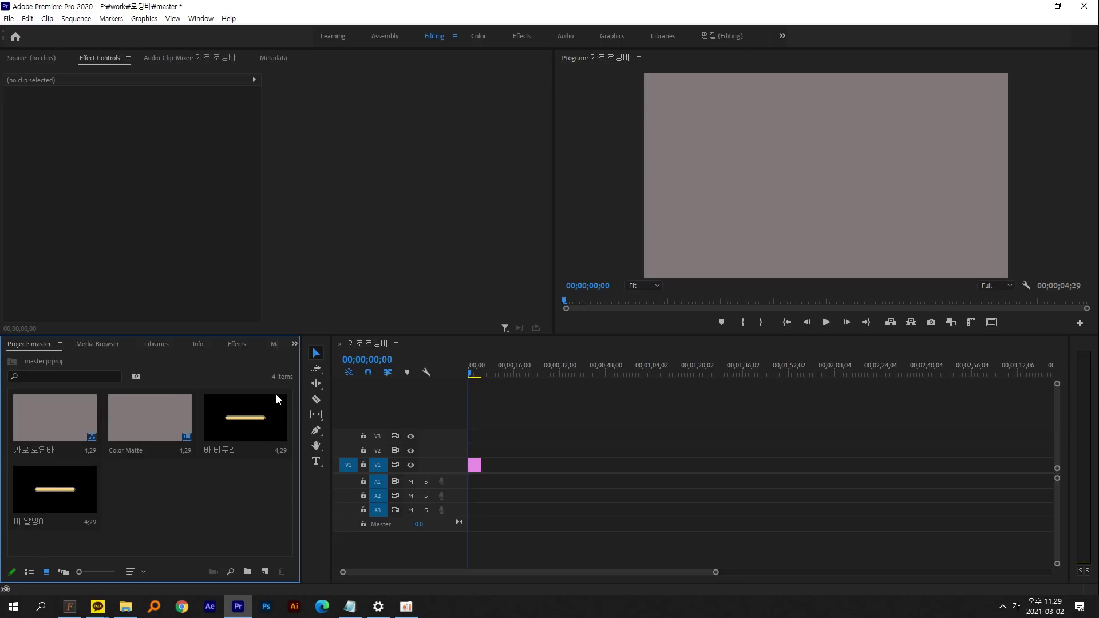
Step: In the 바 테두리 title, move the white outline off the gradient bar and delete the bar
left_click(240, 439)
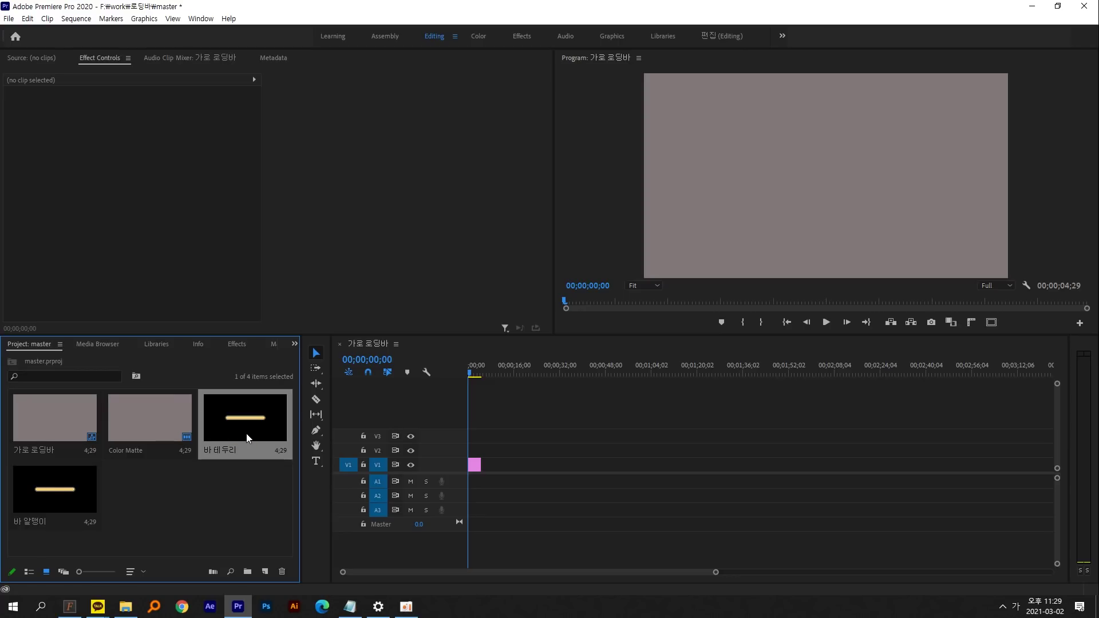
double_click(247, 439)
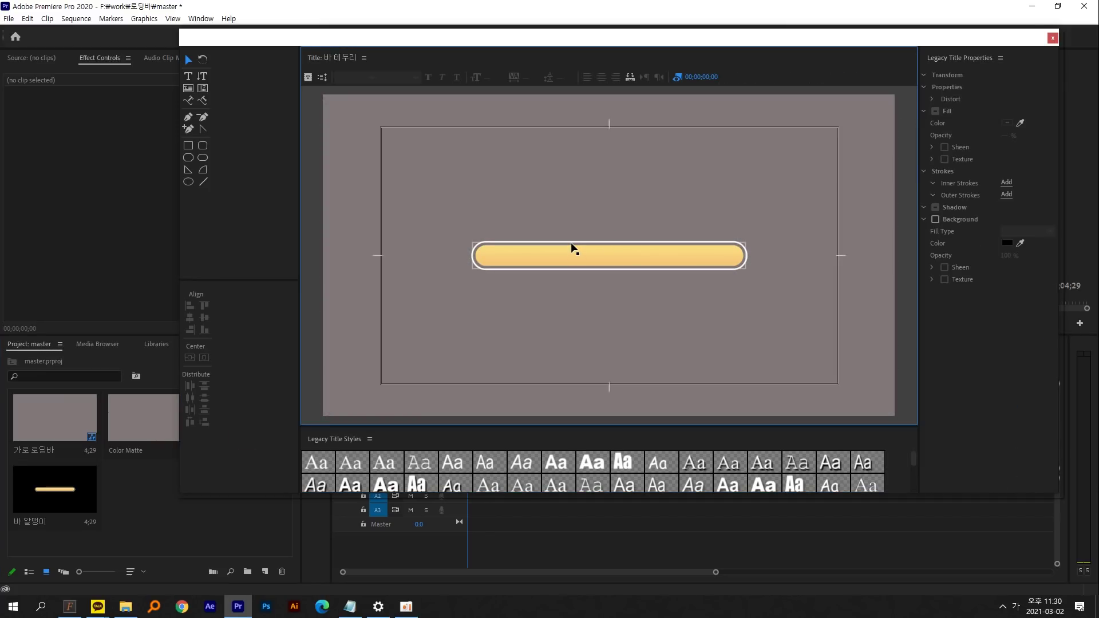
left_click(566, 262)
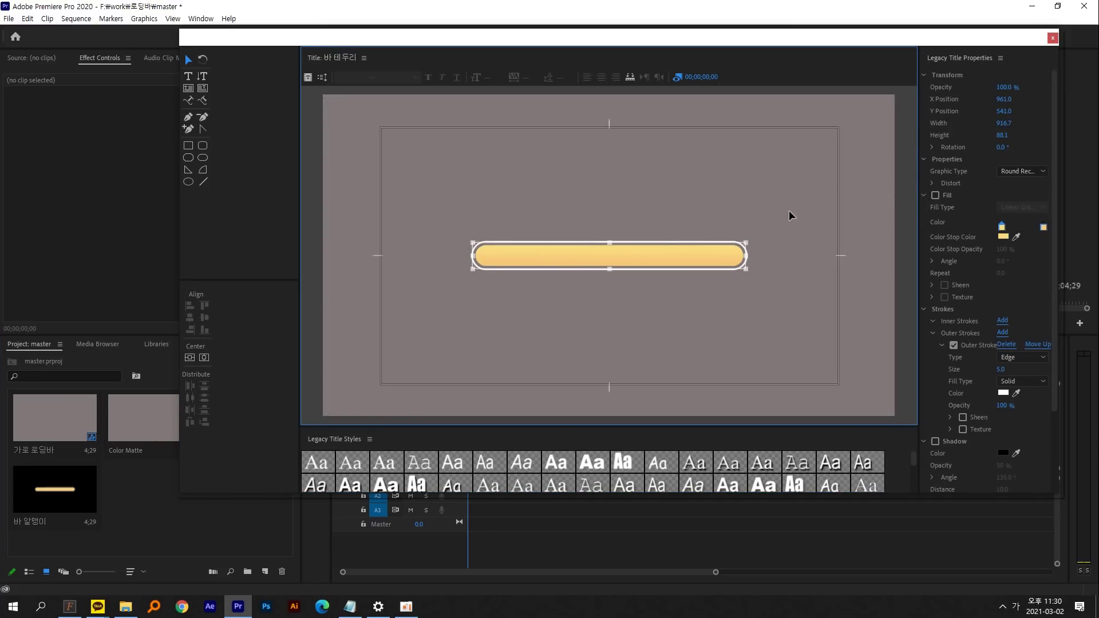
left_click_drag(681, 255, 734, 190)
left_click_drag(633, 252, 608, 166)
left_click(617, 256)
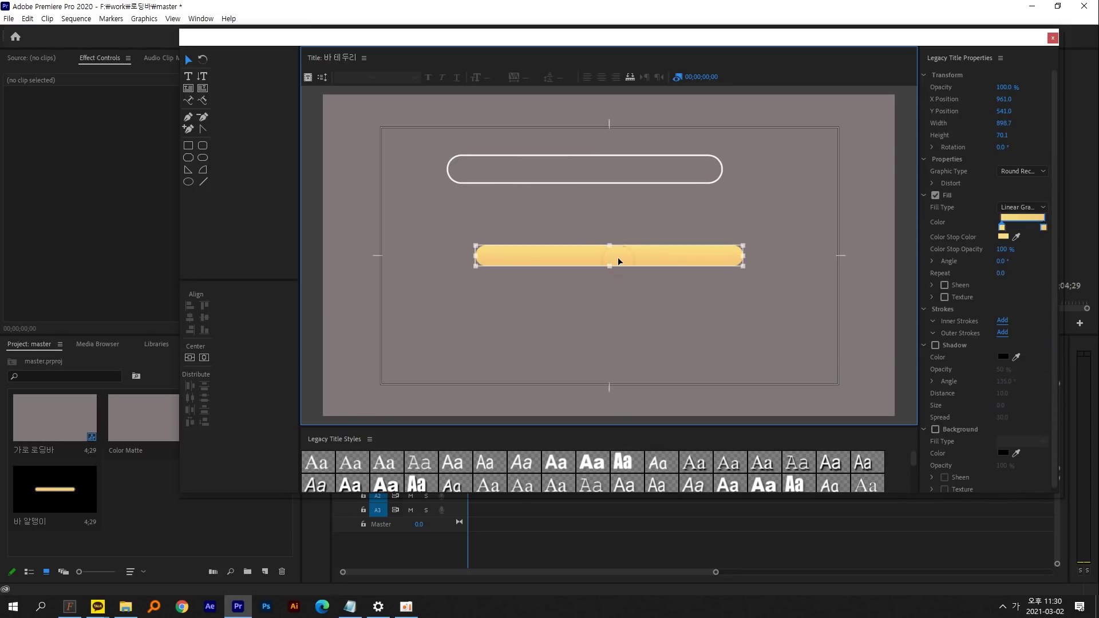
key("Delete")
Step: Center the white outline in the frame of the 바 테두리 title and close the title editor
left_click(608, 167)
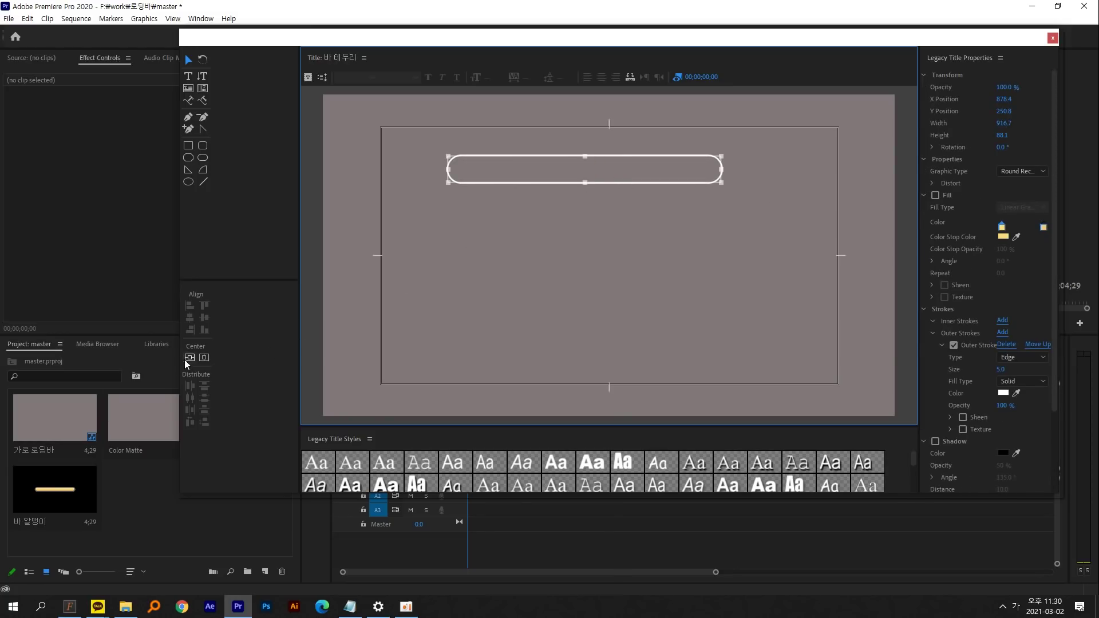
left_click(205, 359)
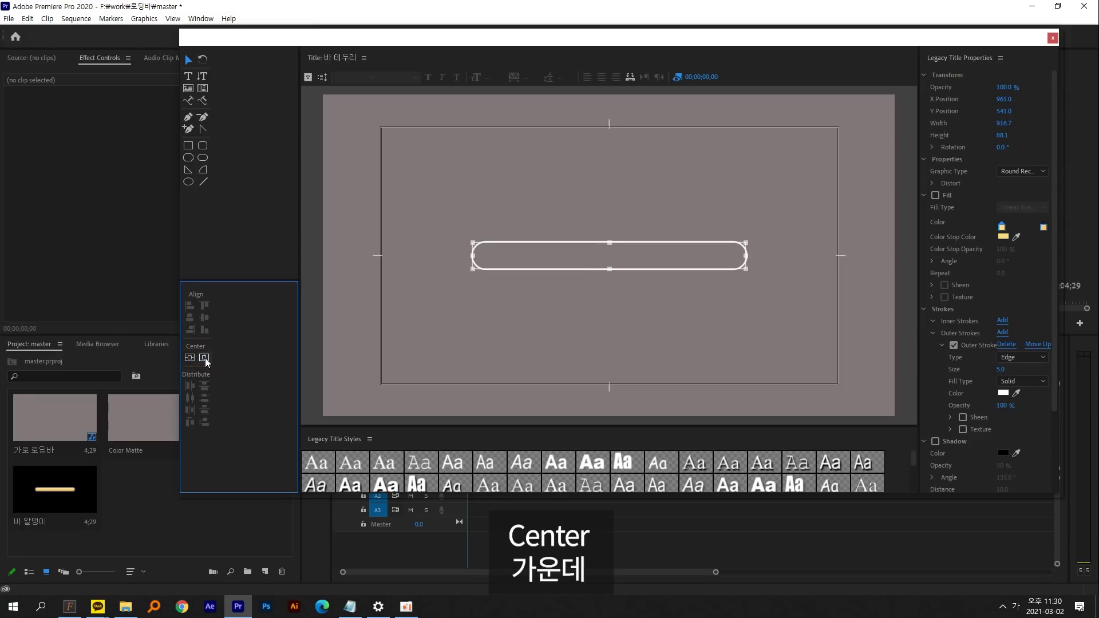
left_click(1052, 38)
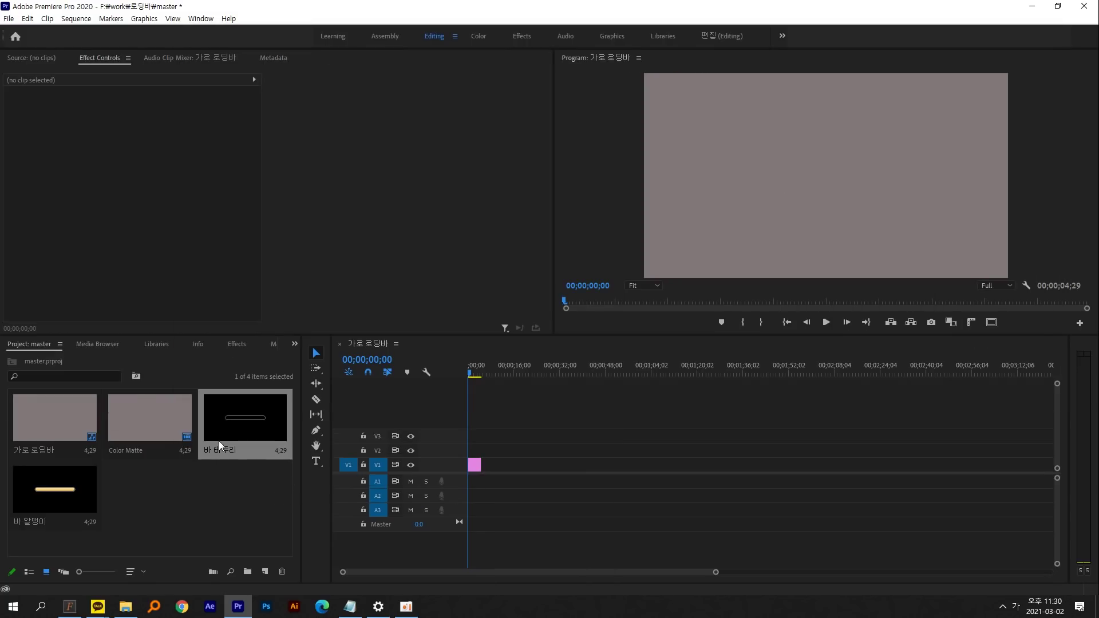
Step: Delete the white outline from the 바 알맹이 title, keeping only the gradient bar, and close the title editor
double_click(70, 499)
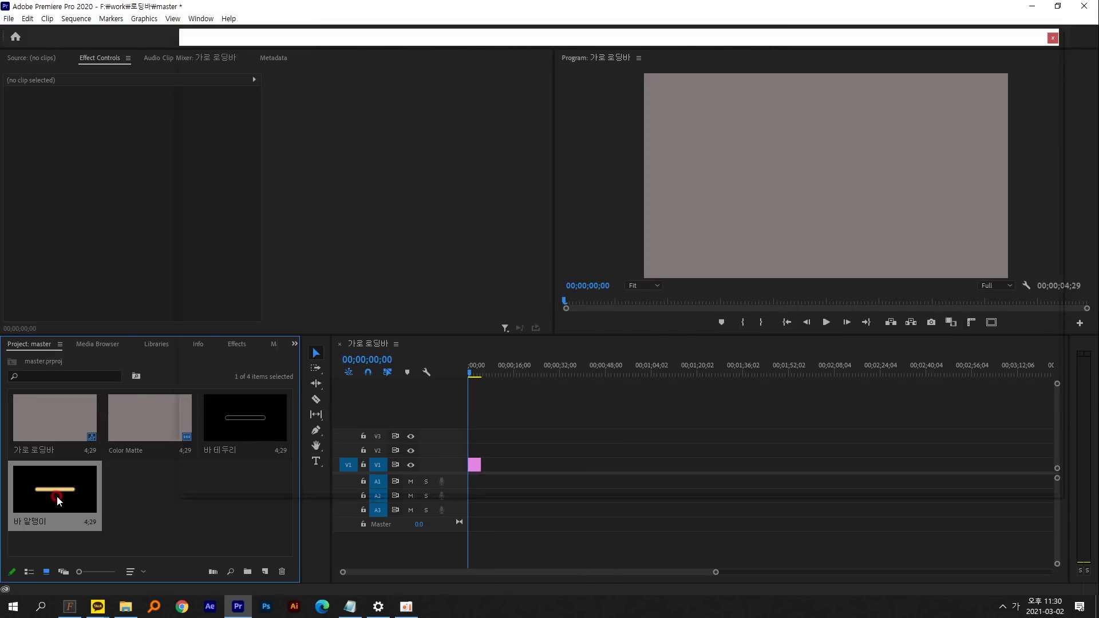
left_click_drag(544, 242, 531, 137)
key("Delete")
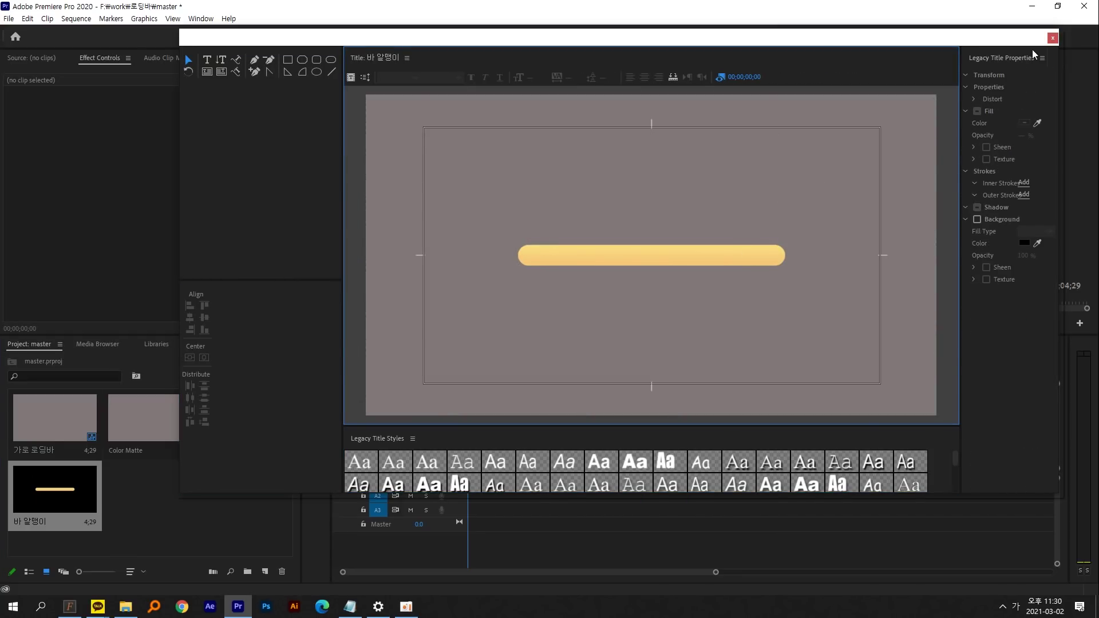
left_click(1052, 38)
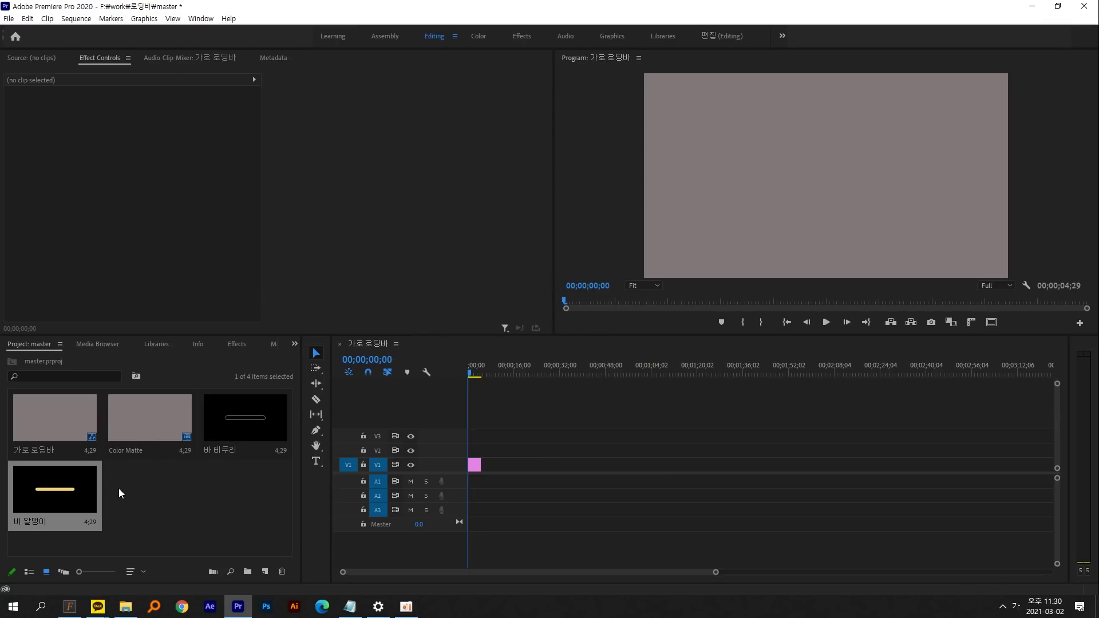
Step: Place 바 테두리 on V2 and 바 알맹이 on V3 at the sequence start, above the color matte
left_click_drag(240, 426, 453, 453)
left_click_drag(69, 498, 433, 441)
key("equal")
key("equal")
key("equal")
key("equal")
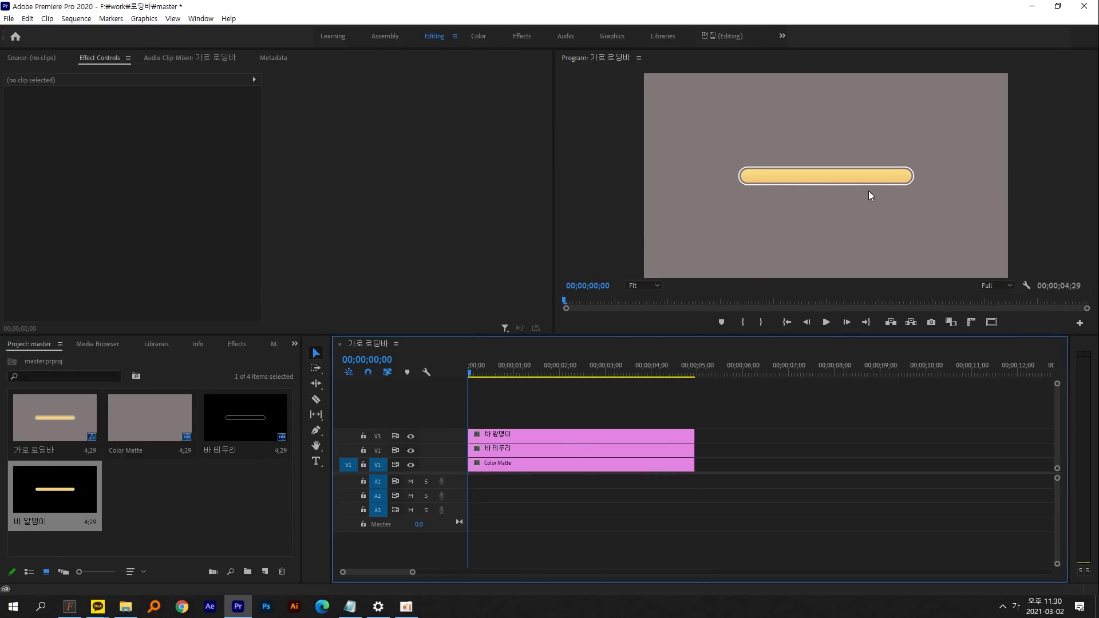
Step: Add the text "LOADING." just below the bar in the program view
left_click(316, 462)
left_click(808, 198)
type("LOADING.")
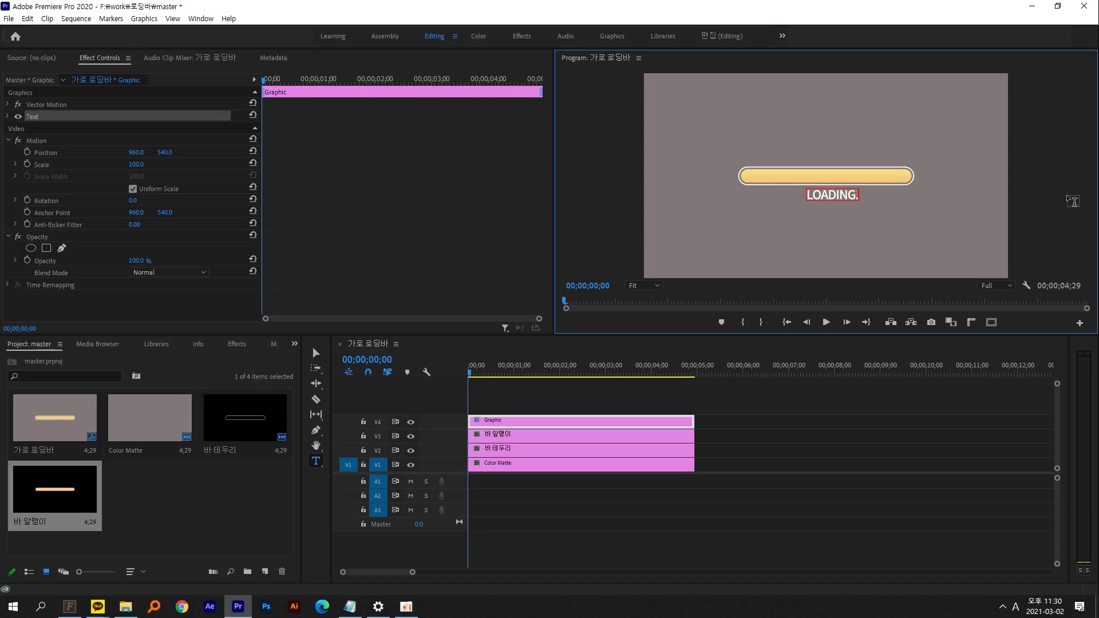
left_click(314, 353)
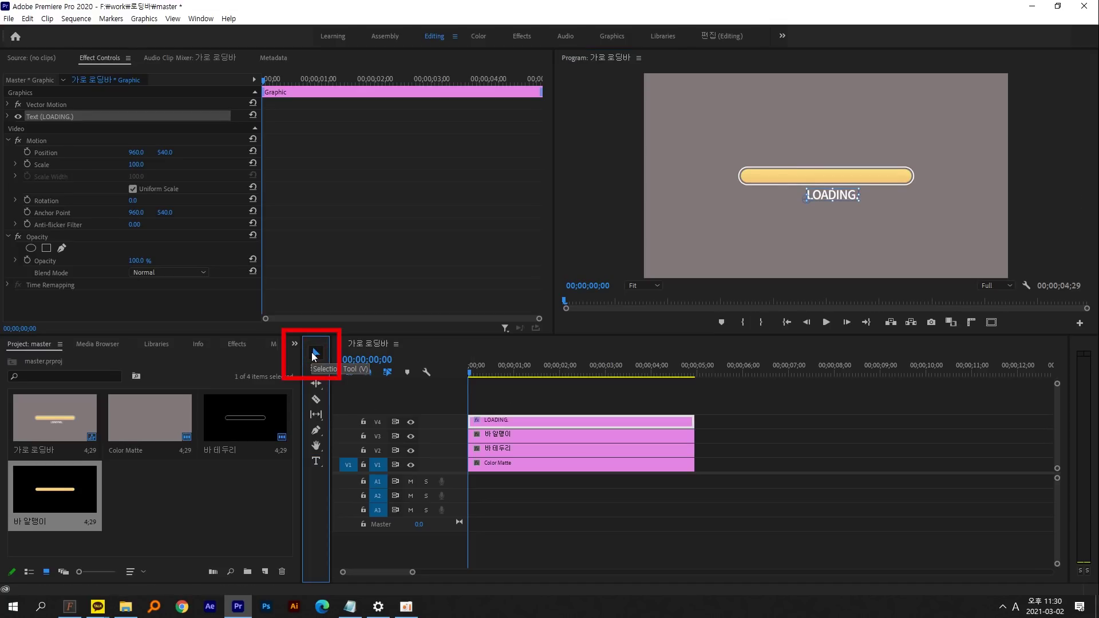
Step: Set the LOADING. text's font size to 91 and its alignment to center
left_click(46, 118)
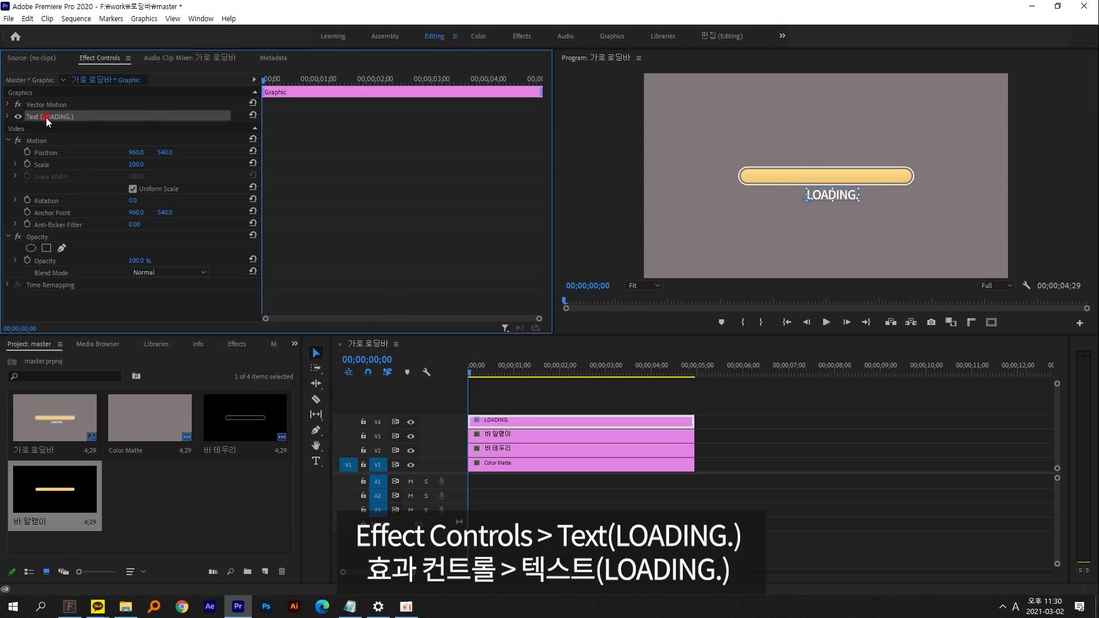
left_click(8, 117)
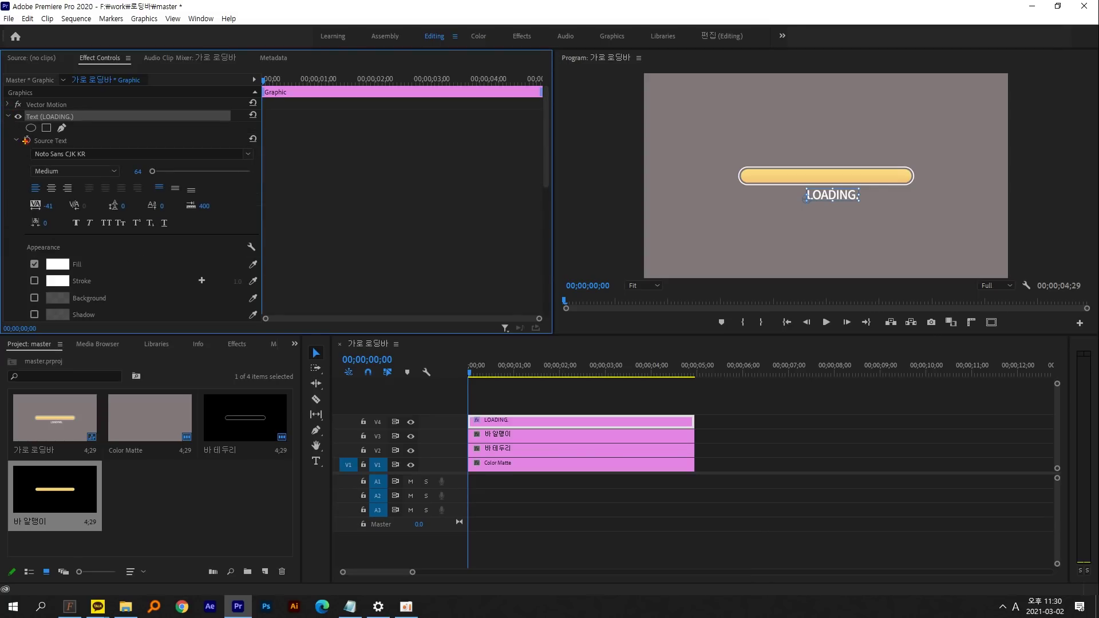
left_click_drag(26, 142, 262, 162)
mouse_move(128, 166)
left_mouse_down()
mouse_move(166, 180)
mouse_move(152, 171)
left_mouse_up()
key("Escape")
left_click(52, 188)
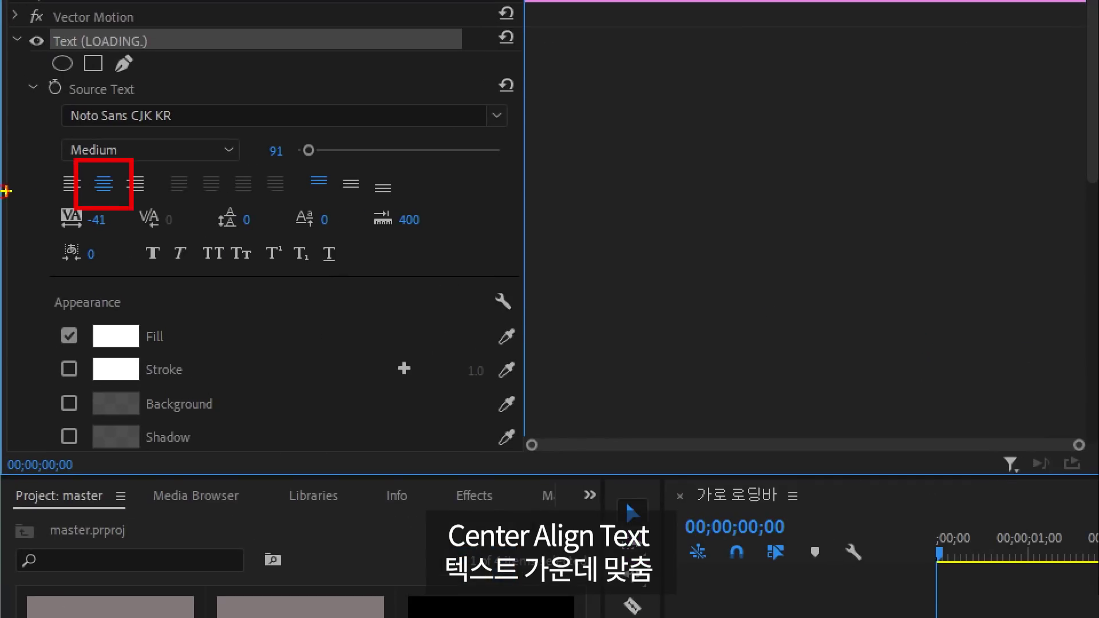
left_click_drag(64, 197, 47, 183)
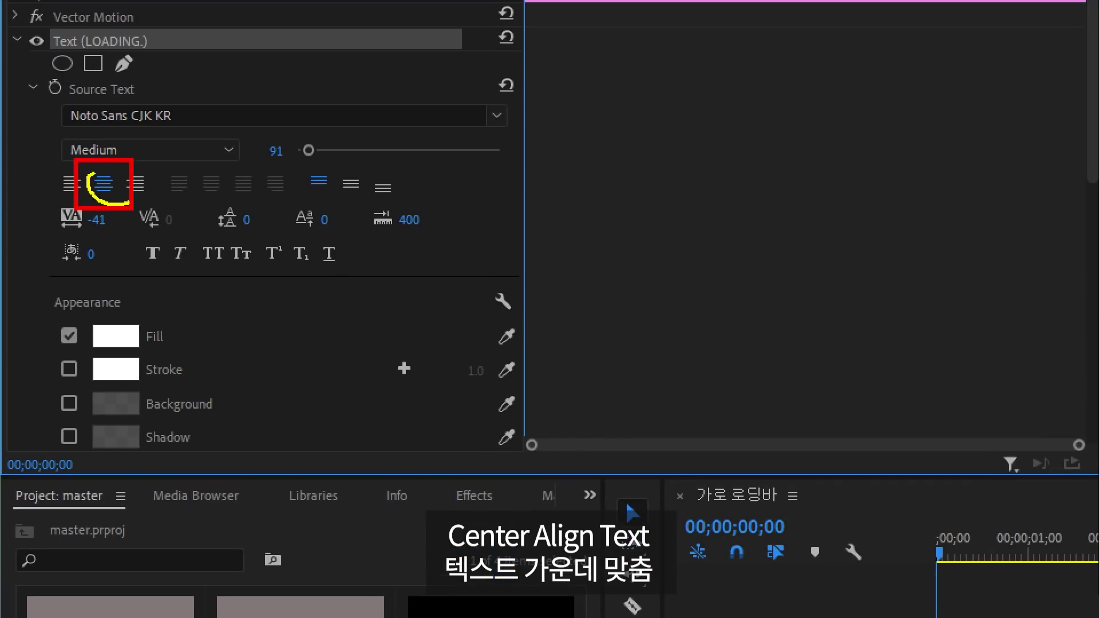
mouse_move(145, 135)
left_mouse_down()
mouse_move(134, 162)
mouse_move(175, 152)
left_mouse_up()
key("Escape")
Step: Keep the LOADING. text's fill white and move the text to the middle beneath the bar
left_click(57, 264)
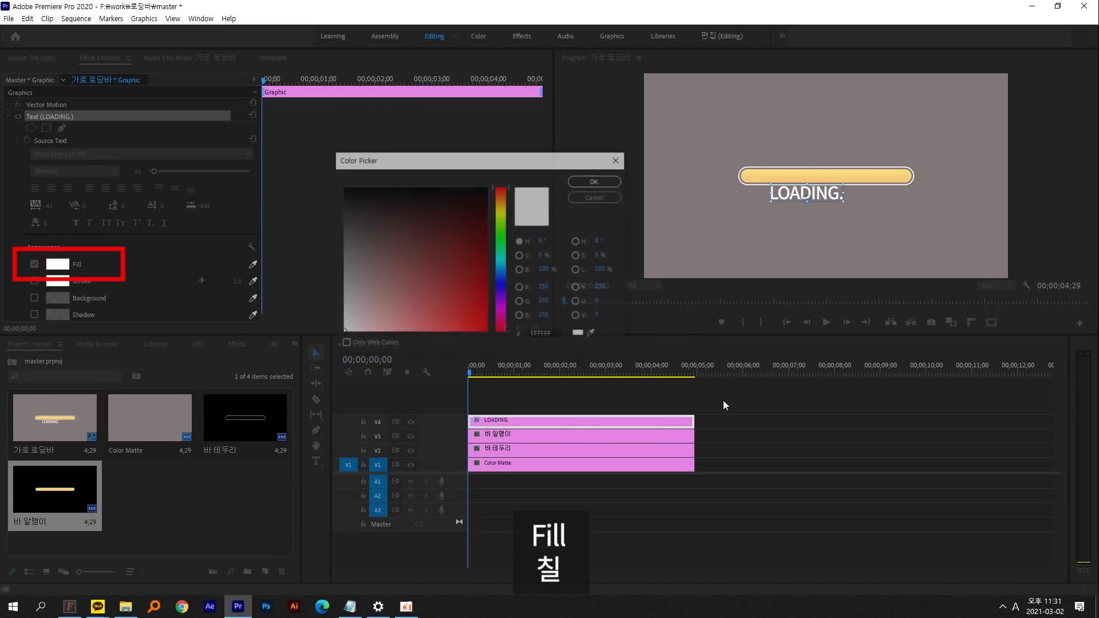
left_click(596, 196)
left_click_drag(818, 194, 837, 198)
Step: Make room for more video tracks in the timeline and duplicate the LOADING. clip onto V5
left_click_drag(406, 472, 410, 529)
left_click(537, 448)
left_click_drag(507, 476, 510, 462)
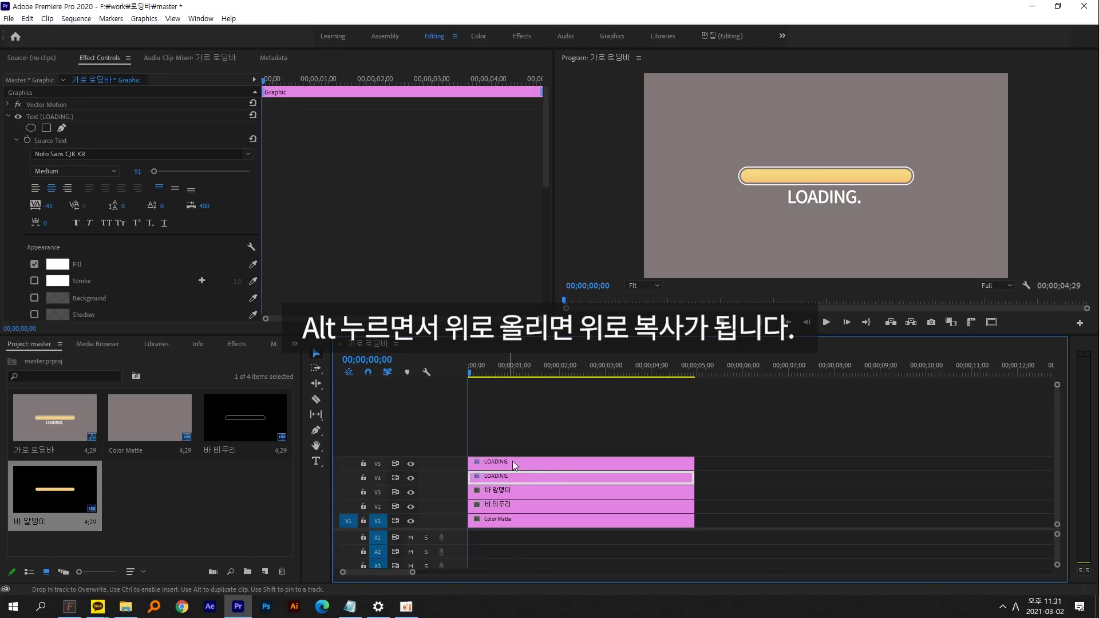
Step: Move the V5 text copy above the bar's right part and change its text to "%"
left_click(523, 465)
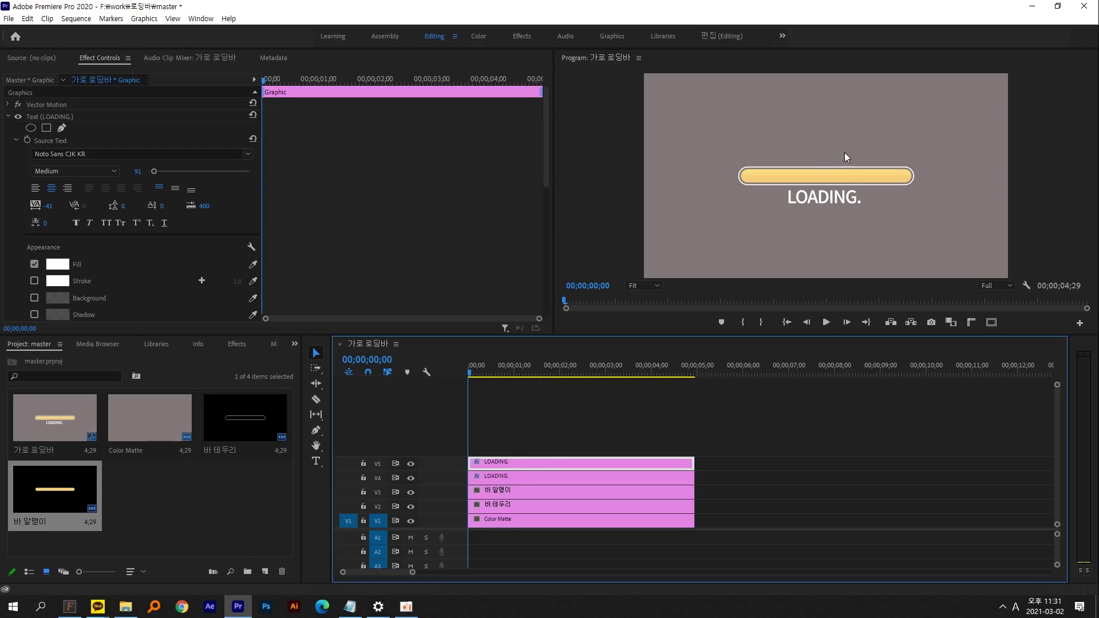
left_click_drag(832, 203, 878, 139)
double_click(879, 143)
type("%")
key("Escape")
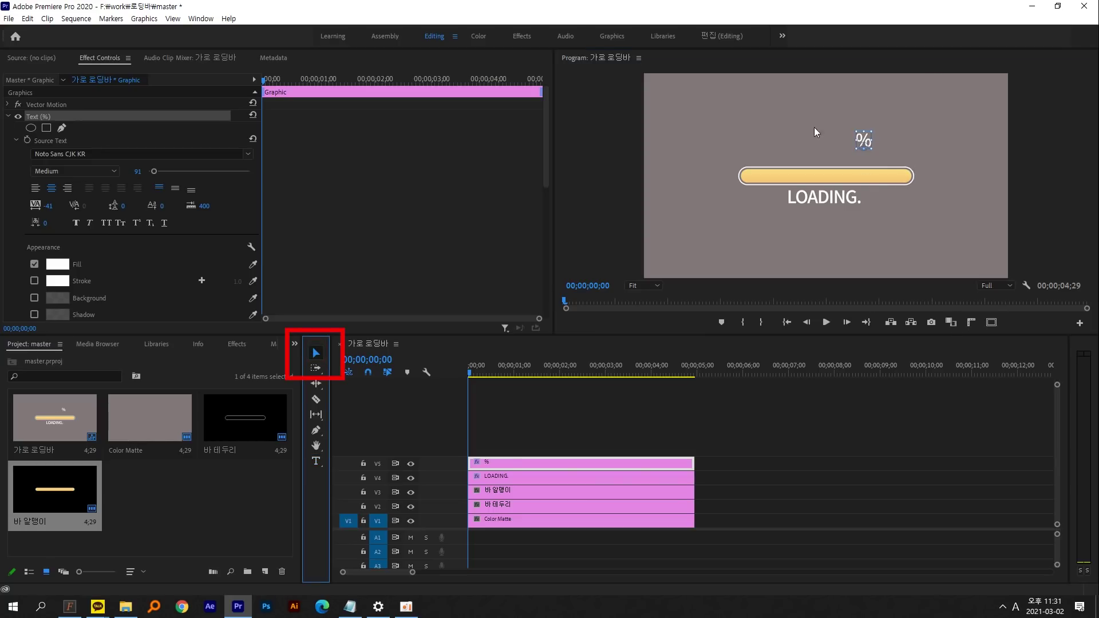
Step: Duplicate the % clip onto V6
left_click(506, 465)
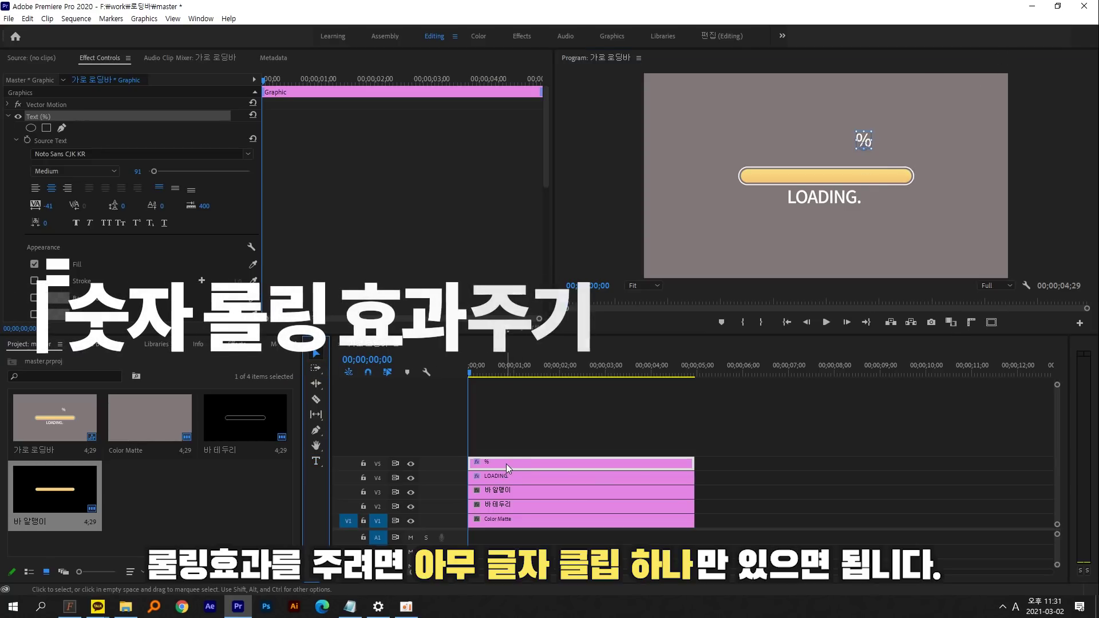
left_click_drag(506, 464, 506, 449)
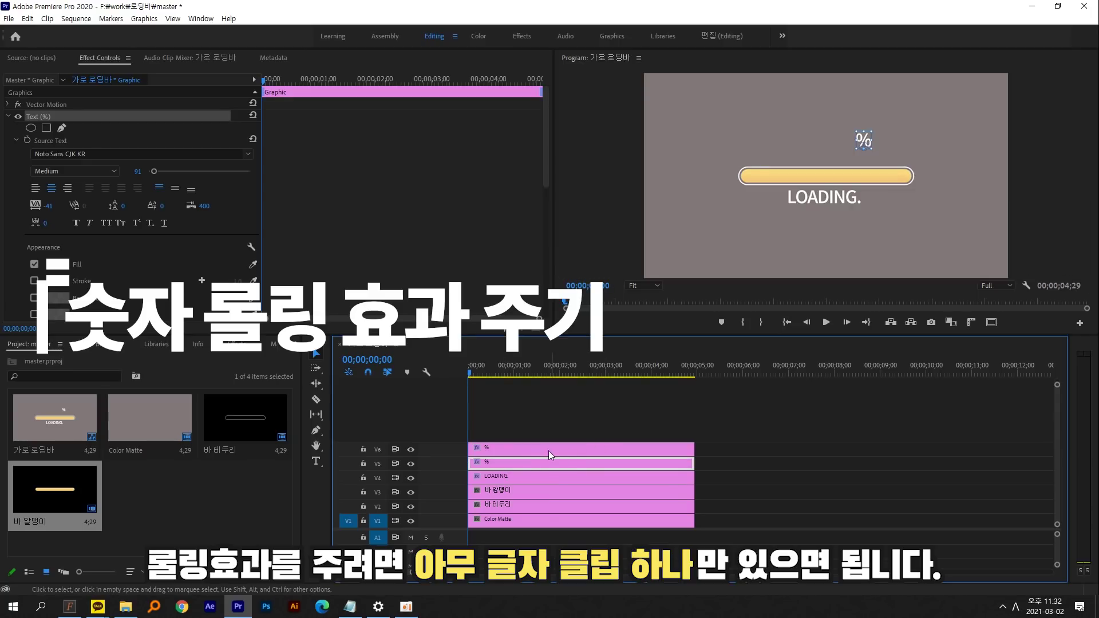
Step: Find the Timecode video effect and apply it to the % clip on V6
left_click(517, 448)
left_click(236, 344)
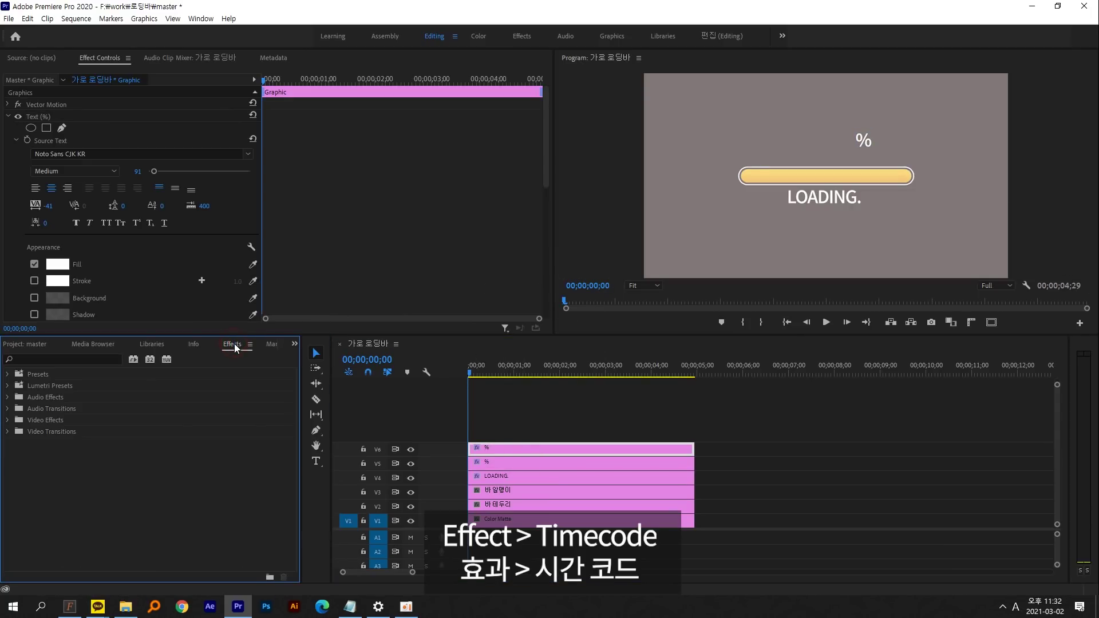
left_click(46, 358)
type("timecode")
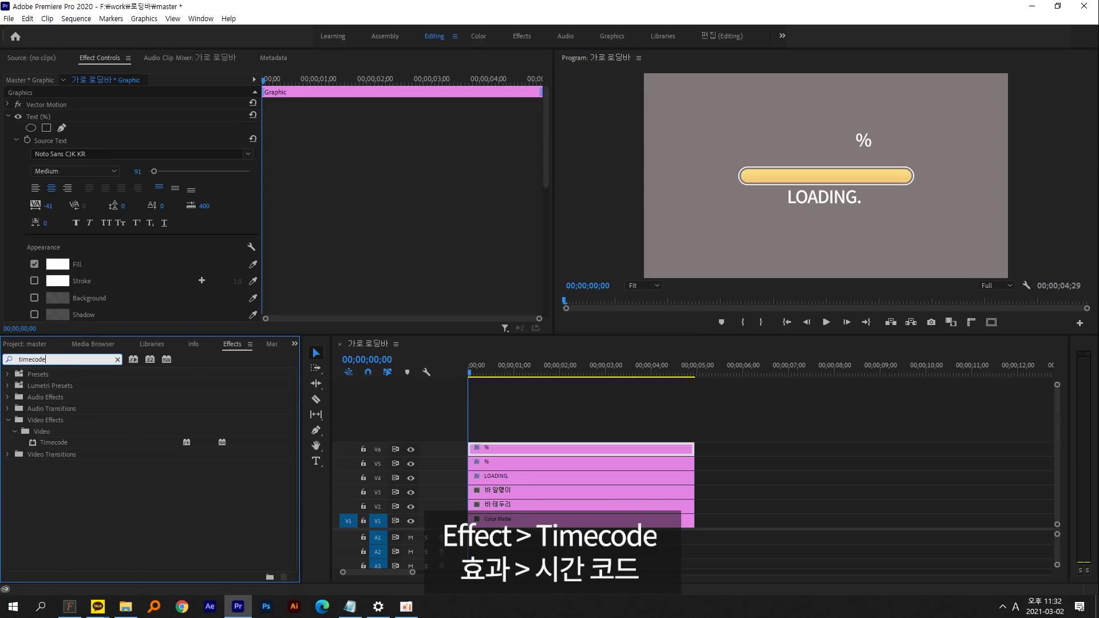
left_click(57, 444)
left_click_drag(56, 443, 508, 451)
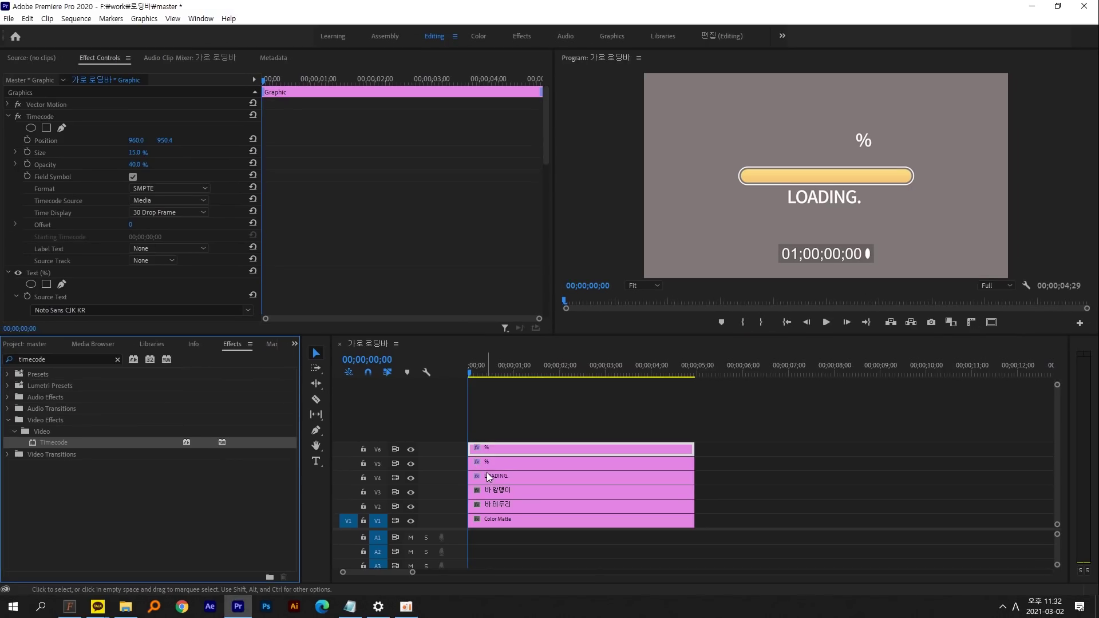
Step: Delete the % text layer from the V6 clip while keeping its Timecode effect
left_click(511, 369)
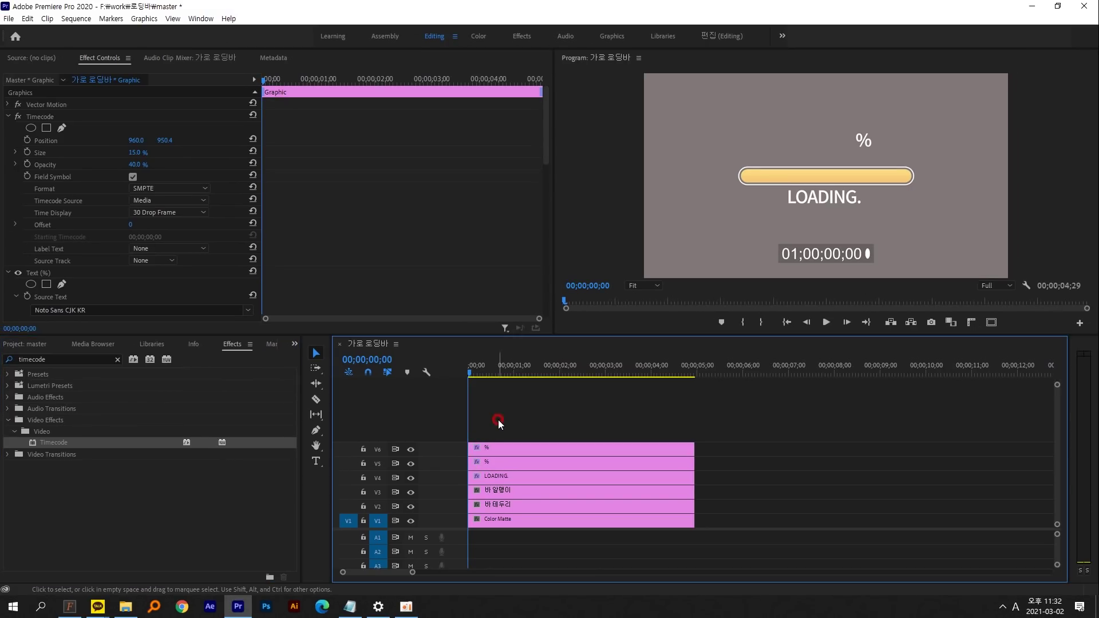
left_click(501, 452)
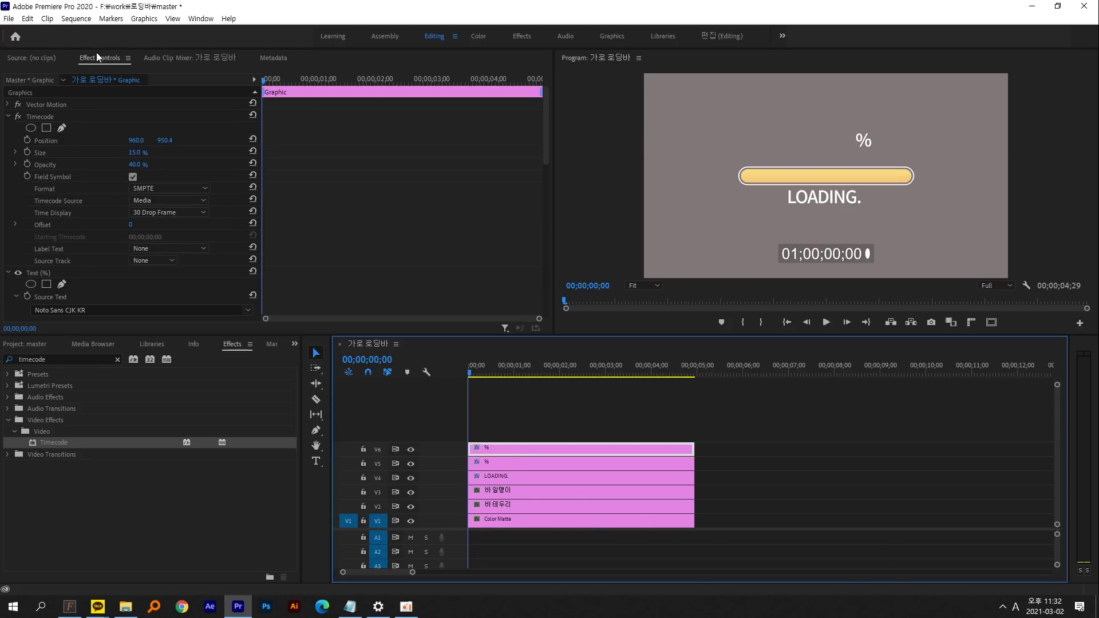
left_click(41, 118)
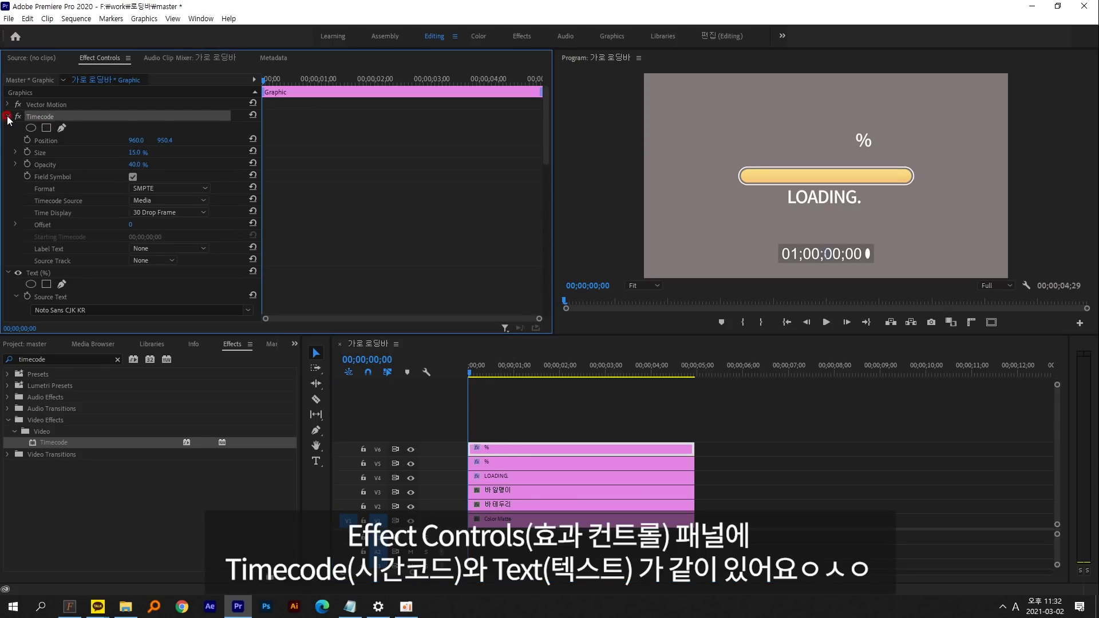
left_click(8, 116)
left_click(40, 129)
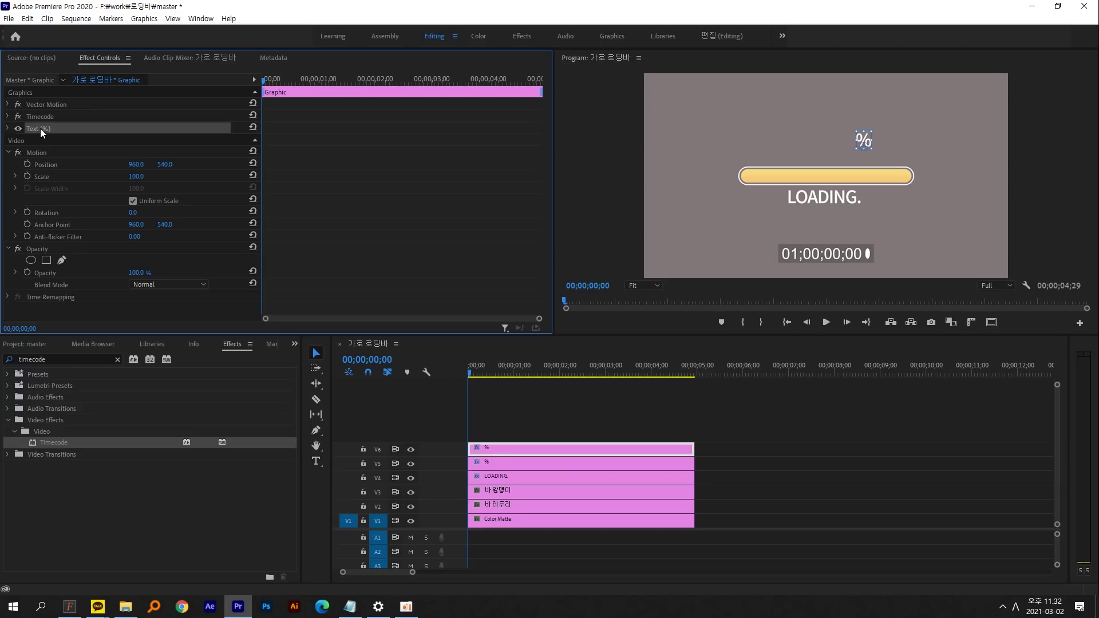
key("Delete")
left_click(43, 286)
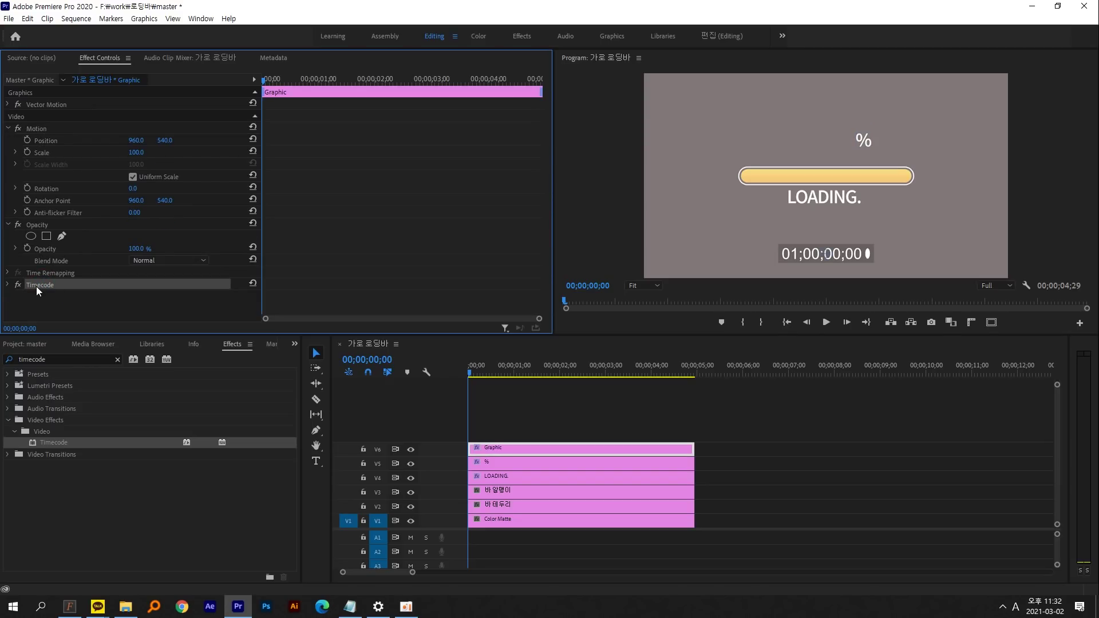
Step: Rename the graphic clip on V6 as 타임코드
left_click(497, 452)
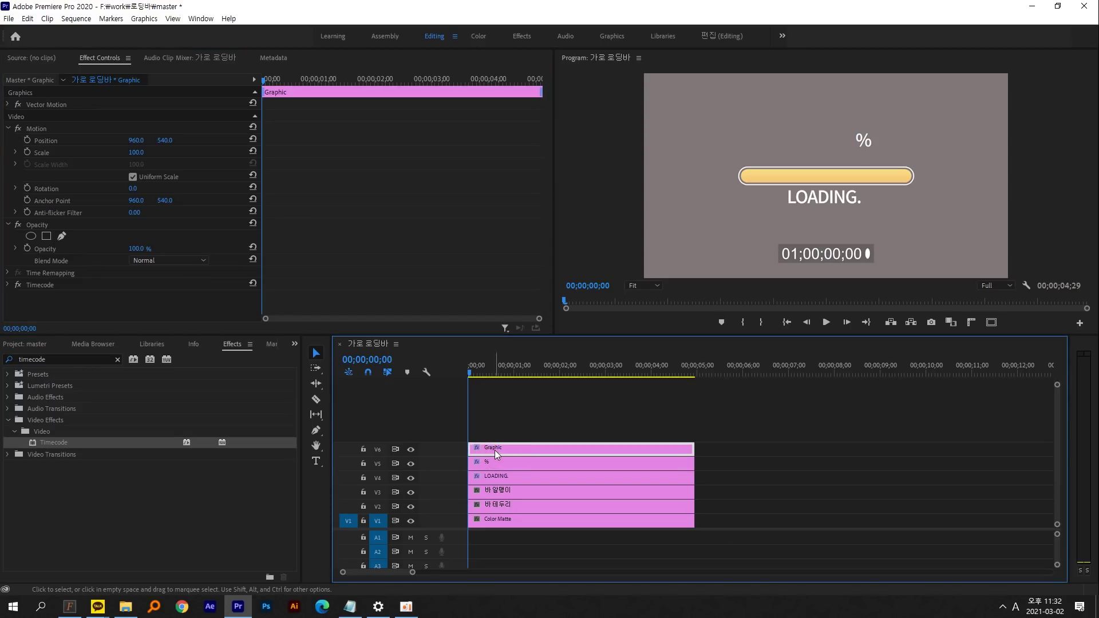
left_click(502, 448)
right_click(503, 449)
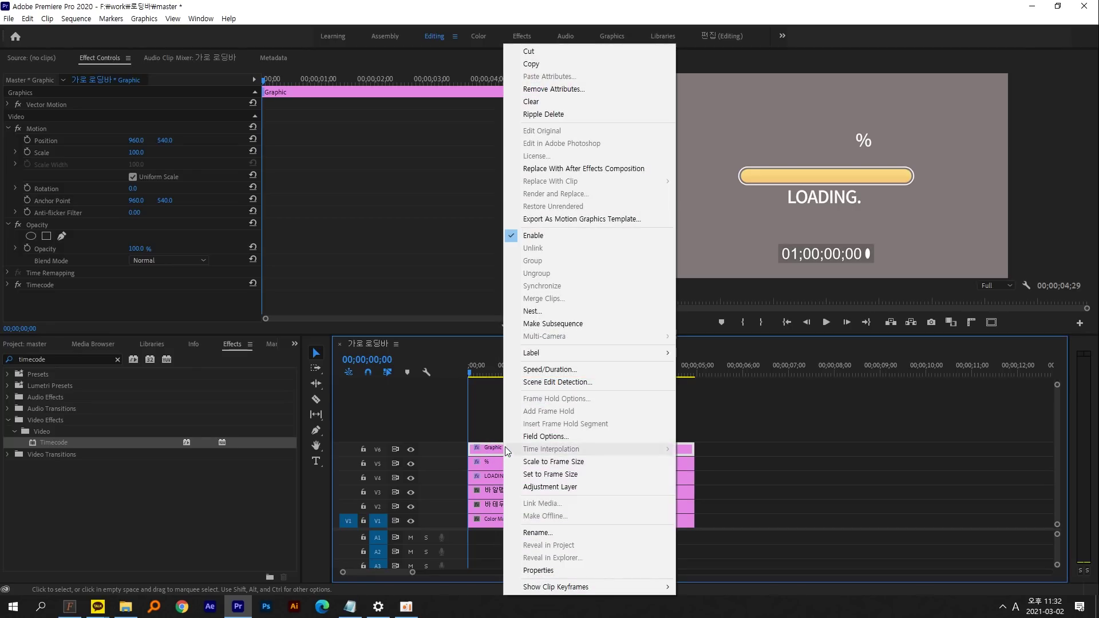
left_click(560, 530)
type("xkd")
key("BackSpace")
key("BackSpace")
key("BackSpace")
key("Hangul")
type("타임코드")
key("Return")
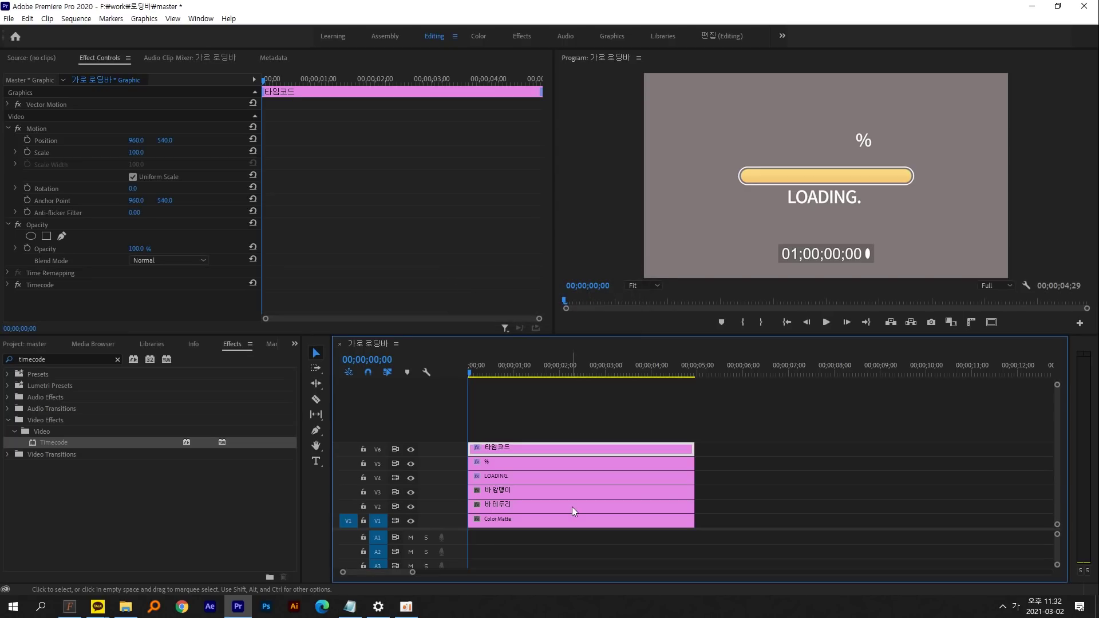
Step: Turn off the Field Symbol of the 타임코드 clip's Timecode effect and set the effect's opacity to 0%
left_click(507, 451)
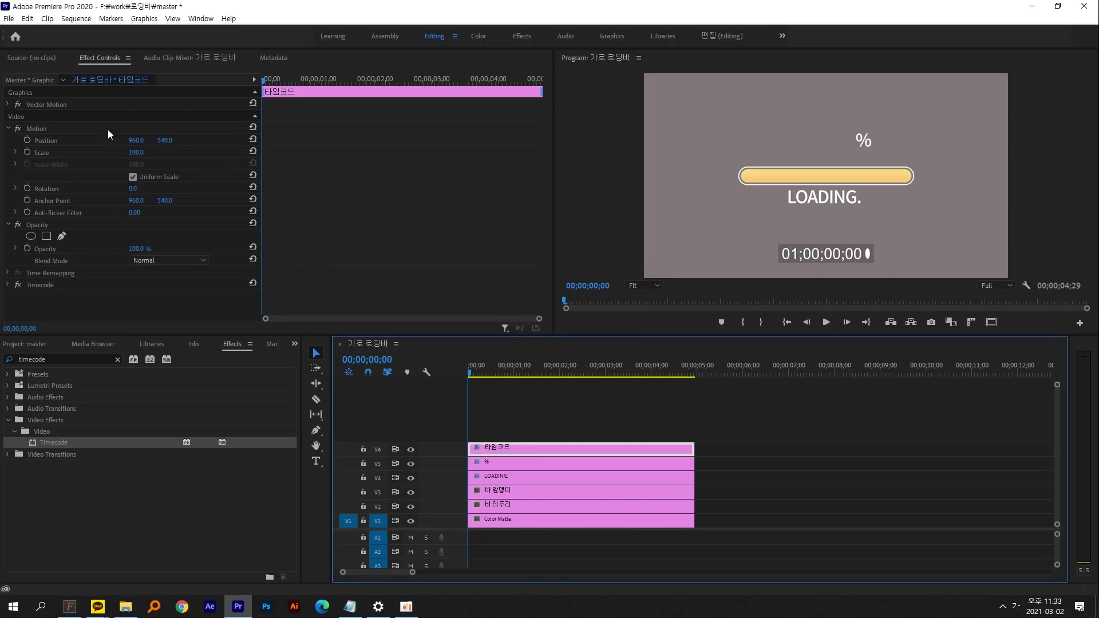
left_click(101, 58)
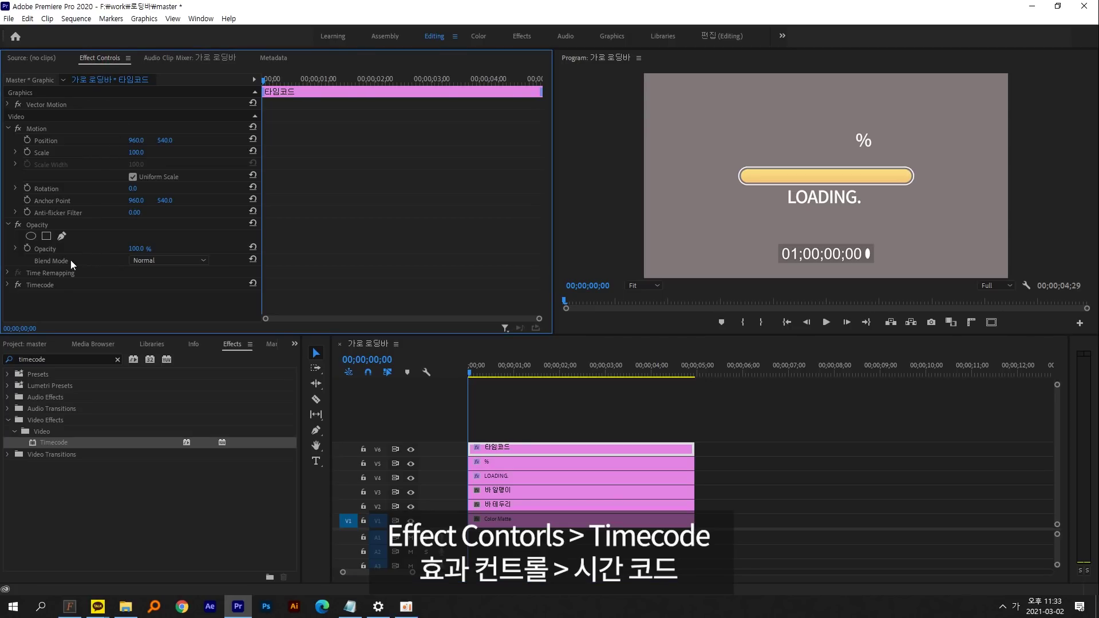
left_click(44, 286)
left_click(8, 285)
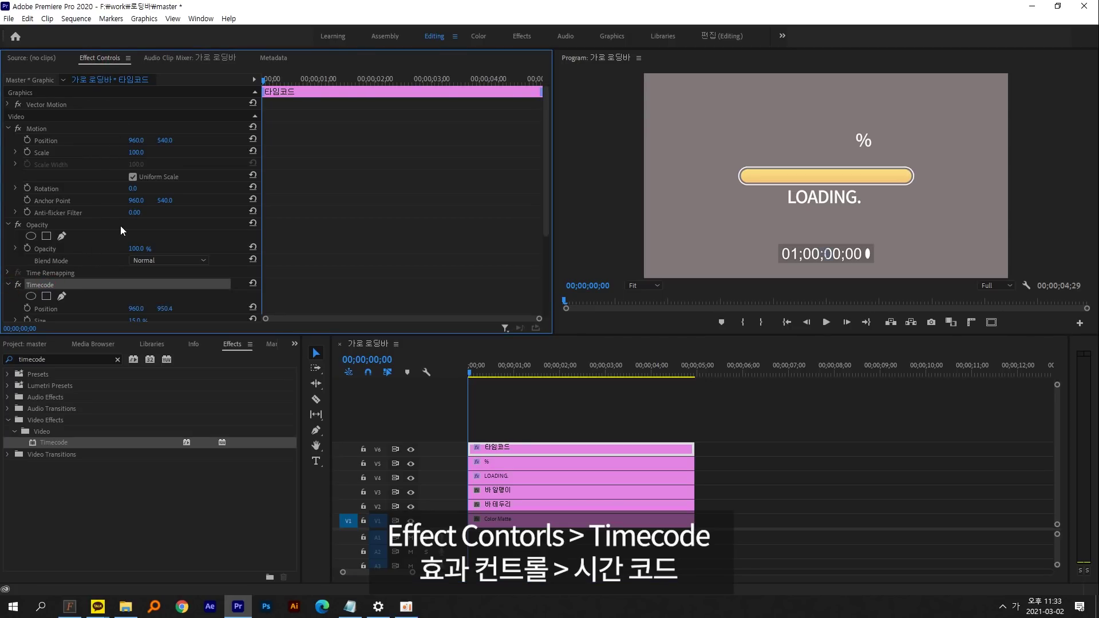
scroll(120, 225, "down", 5)
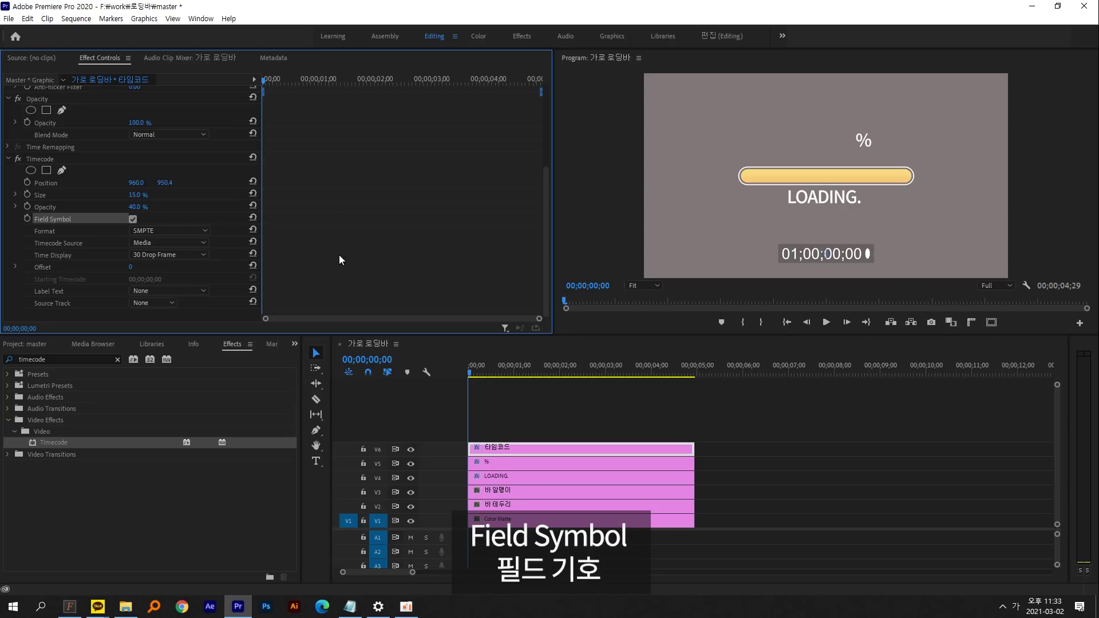
left_click(132, 219)
left_click(49, 208)
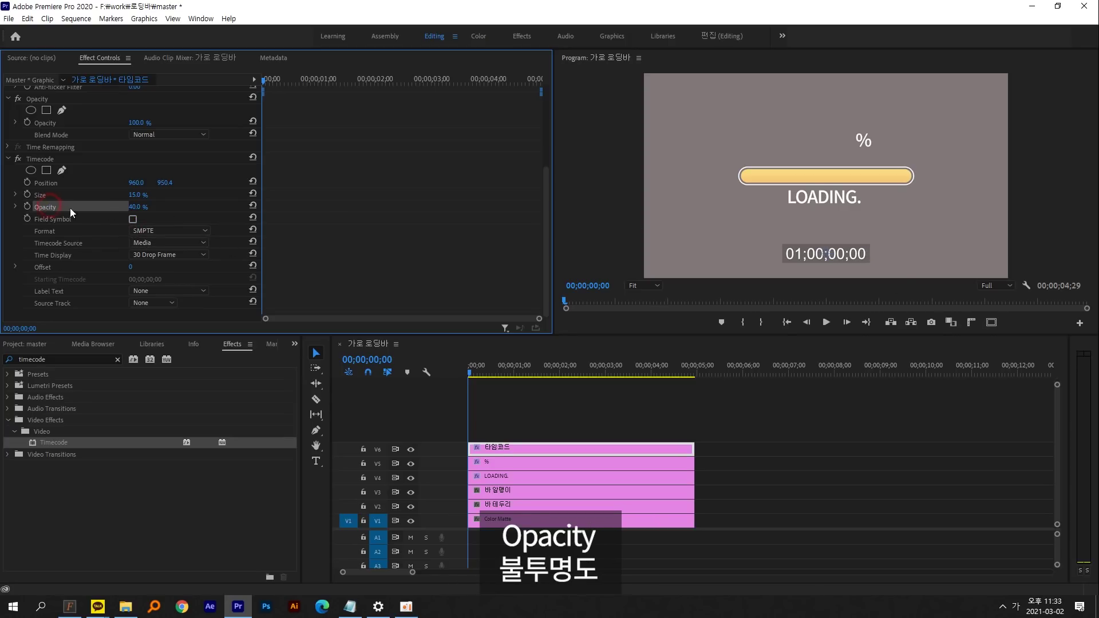
type("0")
key("Return")
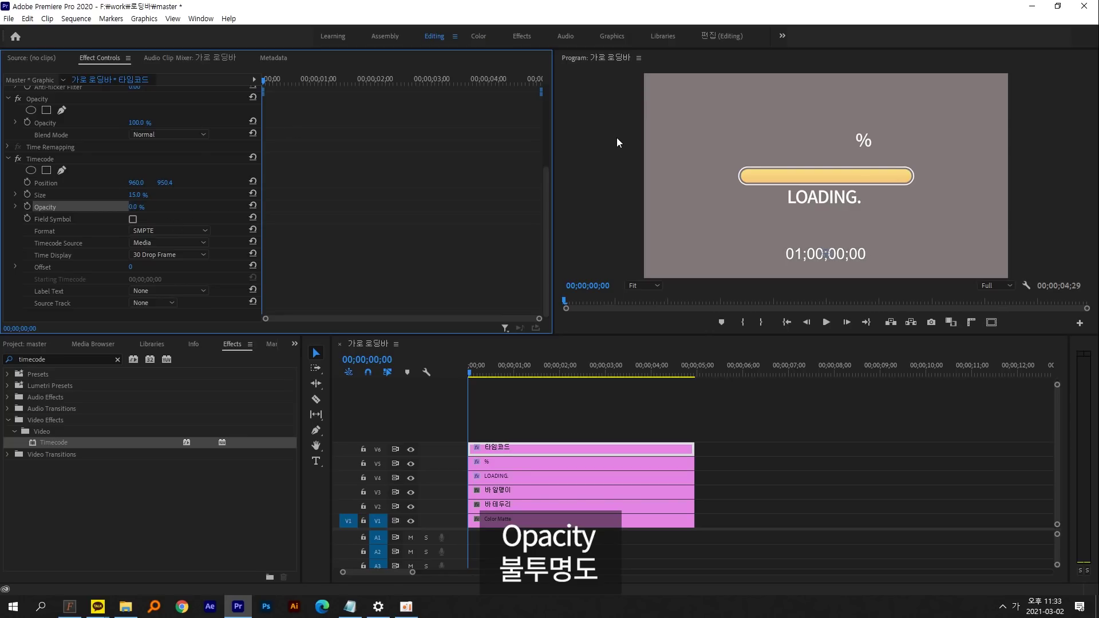
Step: Set the Timecode effect's format to Frames and its timecode source to Clip, and scrub through the count
left_click(157, 232)
left_click(160, 254)
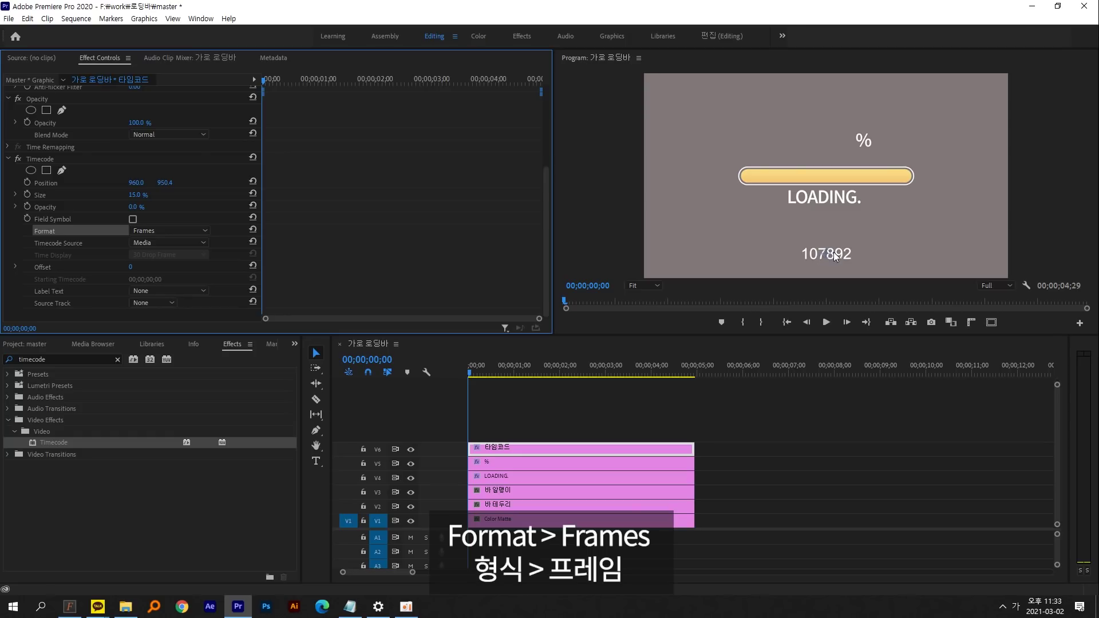
left_click(166, 242)
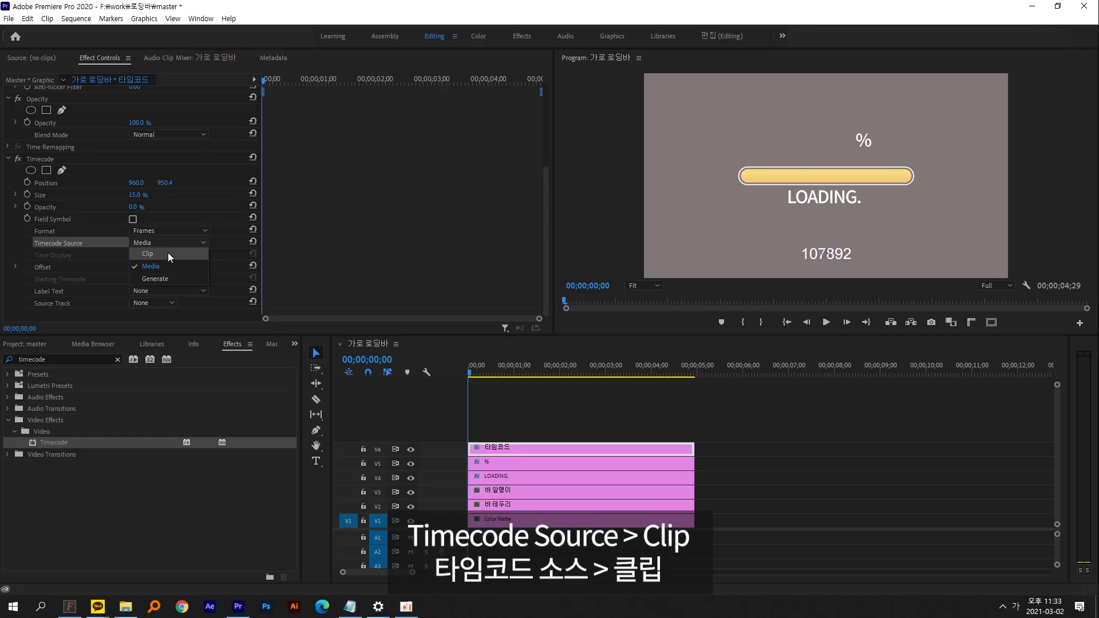
left_click(168, 253)
left_click_drag(472, 369, 630, 370)
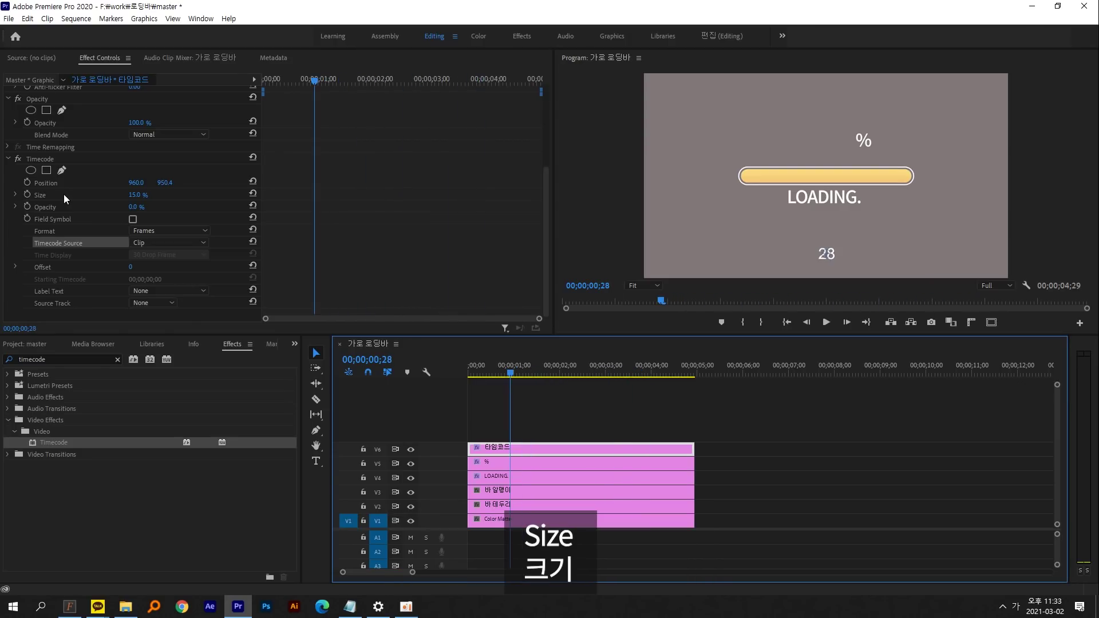
Step: Enlarge the Timecode number to about 30.8%, place it just above the middle of the bar, and preview the counting
left_click(65, 199)
left_click_drag(133, 195, 143, 195)
left_click_drag(551, 368, 518, 366)
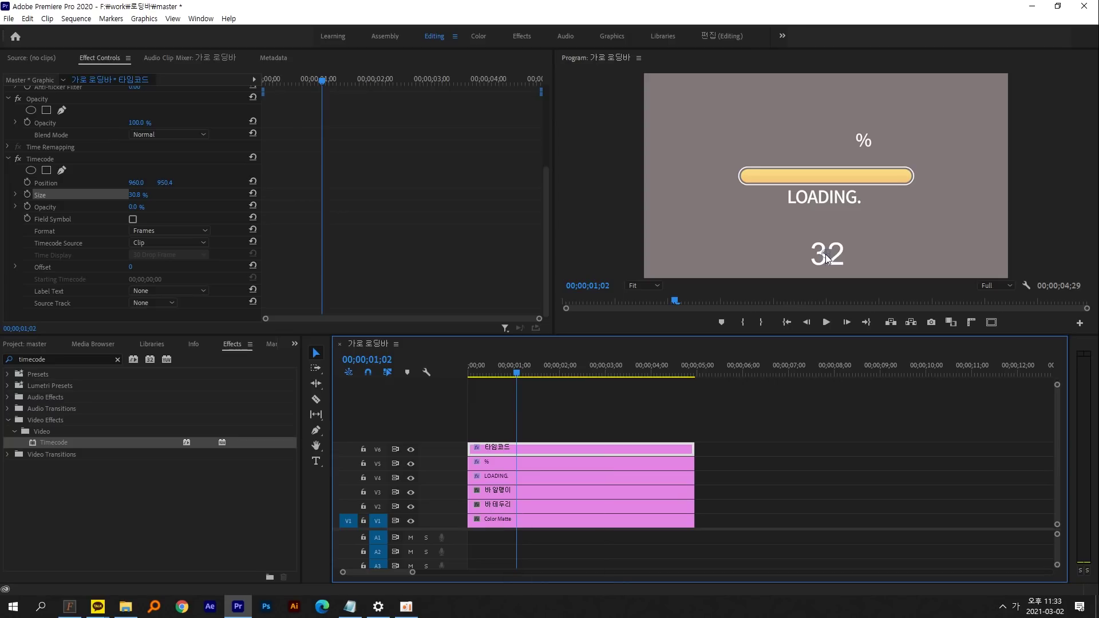
left_click_drag(826, 255, 817, 153)
key("space")
left_click(470, 372)
left_click_drag(471, 372, 593, 367)
Step: Nest the 타임코드 clip on V6 under the default sequence name
left_click(548, 419)
left_click(548, 446)
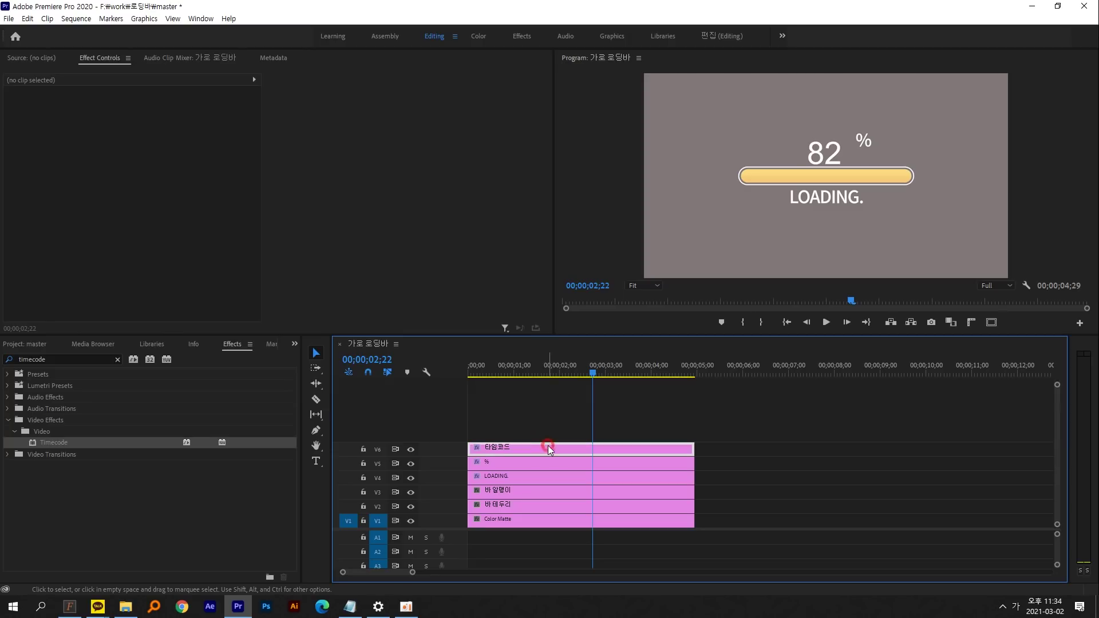
right_click(548, 447)
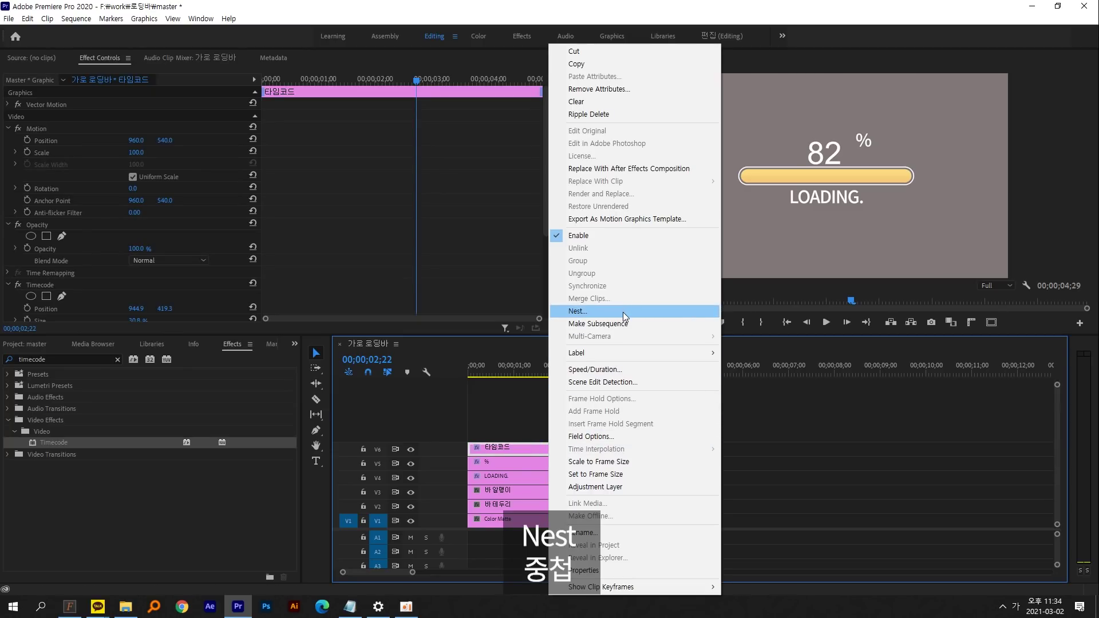
left_click(623, 311)
left_click(524, 313)
Step: Place the playhead on the frame where the rolling number reads 100, at 00;00;03;10
left_click(620, 370)
key("Right")
key("Left")
key("Left")
key("Left")
key("Left")
key("Right")
key("Right")
key("Right")
key("Left")
key("Left")
key("Right")
key("Left")
key("Right")
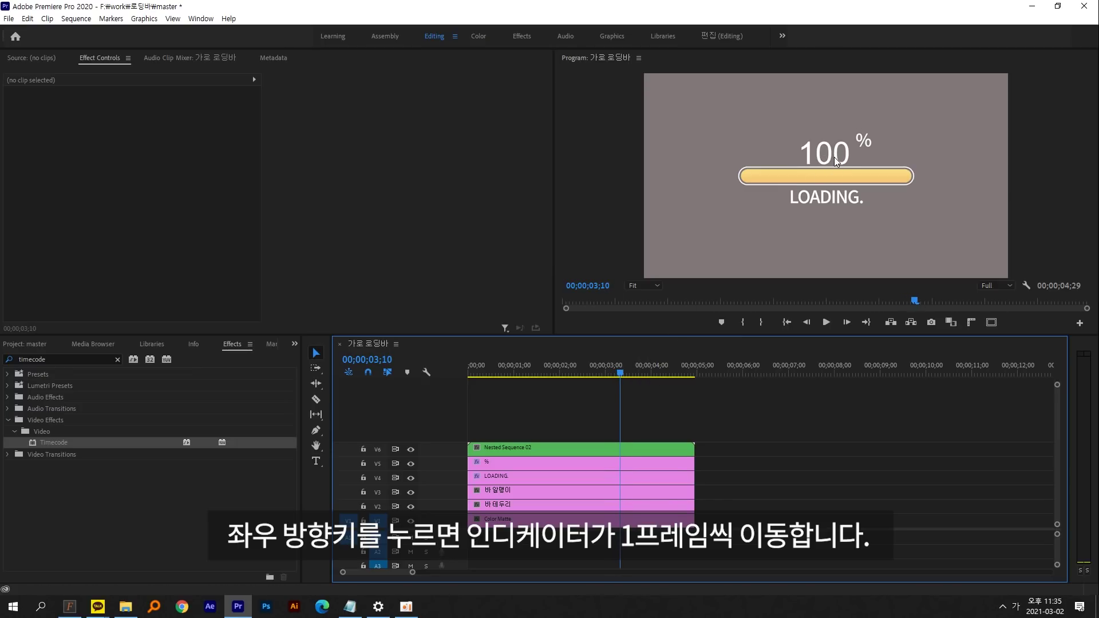
Step: Move the % text down beside the number 100, just above the bar, and shift the LOADING. text slightly right
left_click(613, 464)
left_click(39, 117)
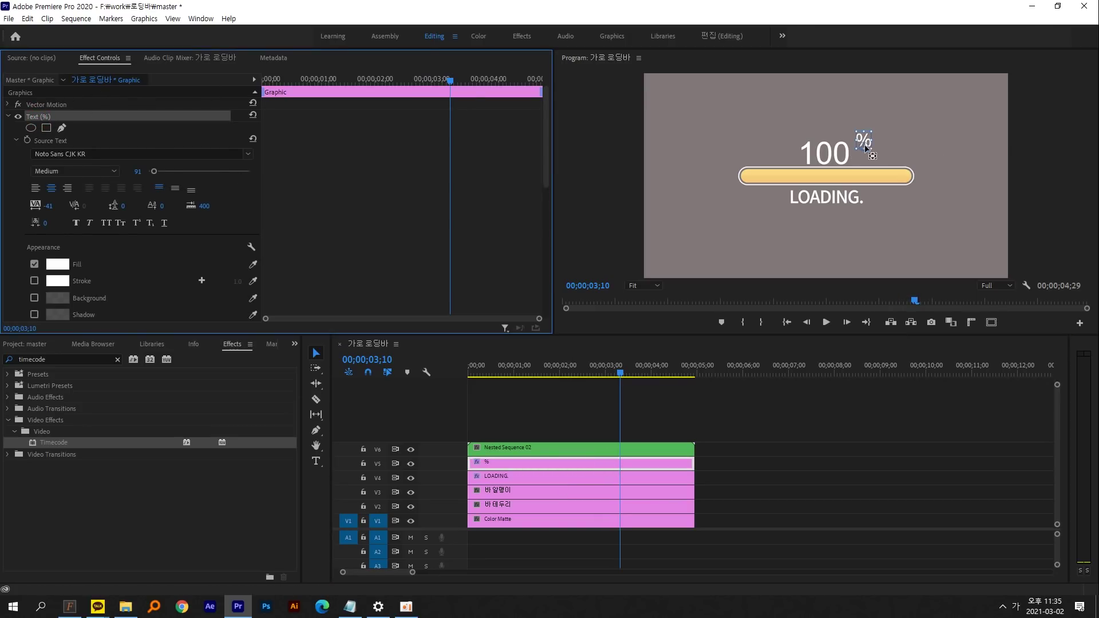
double_click(572, 57)
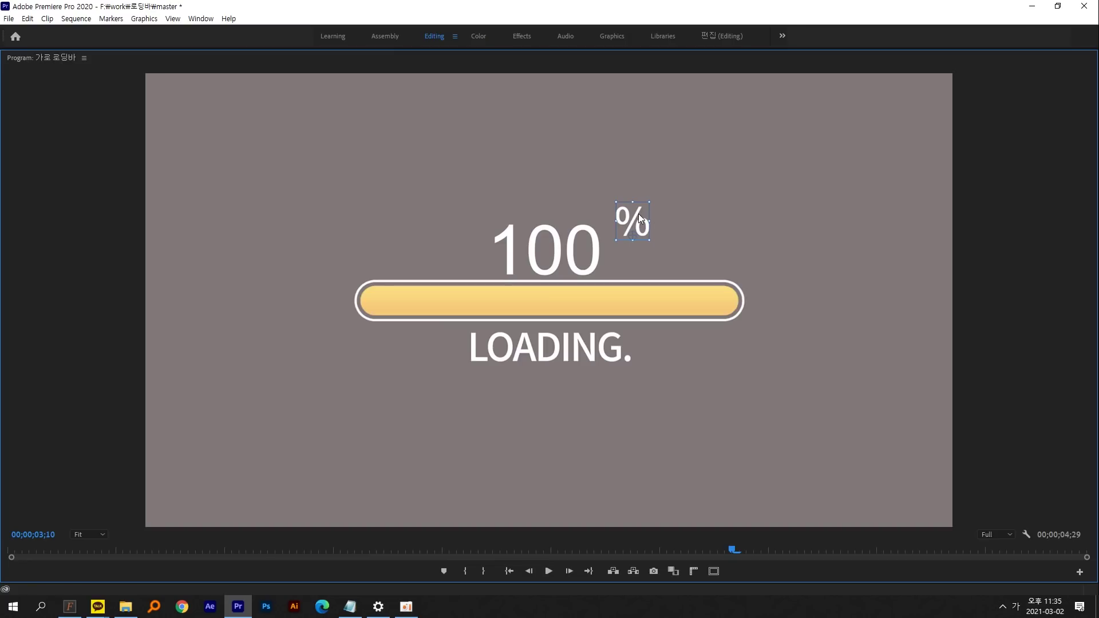
left_click_drag(641, 234, 627, 255)
double_click(18, 58)
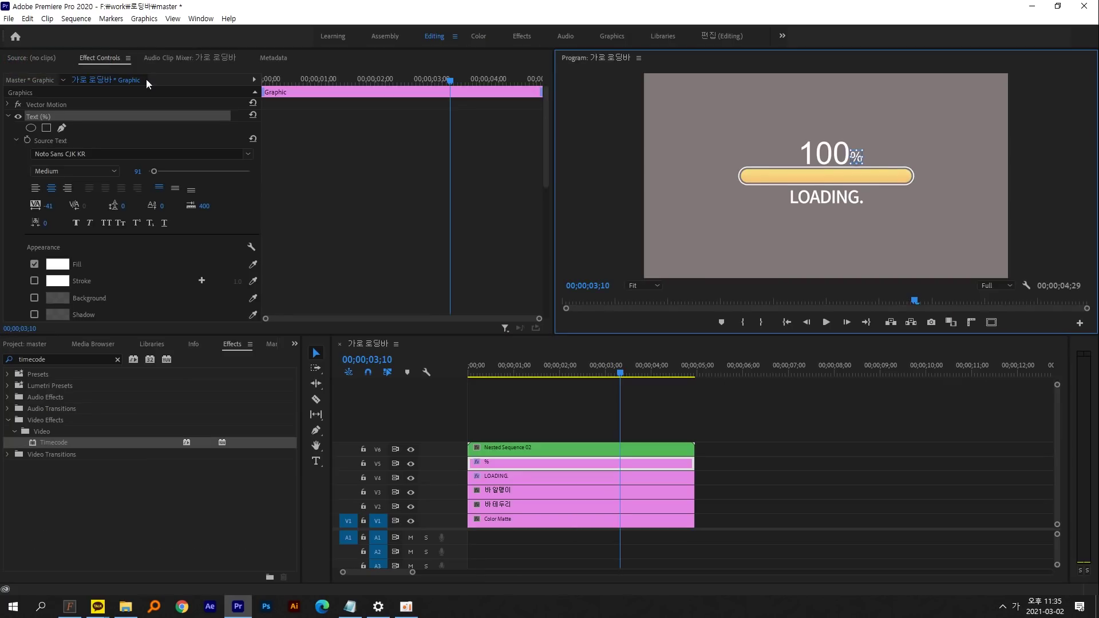
left_click(841, 200)
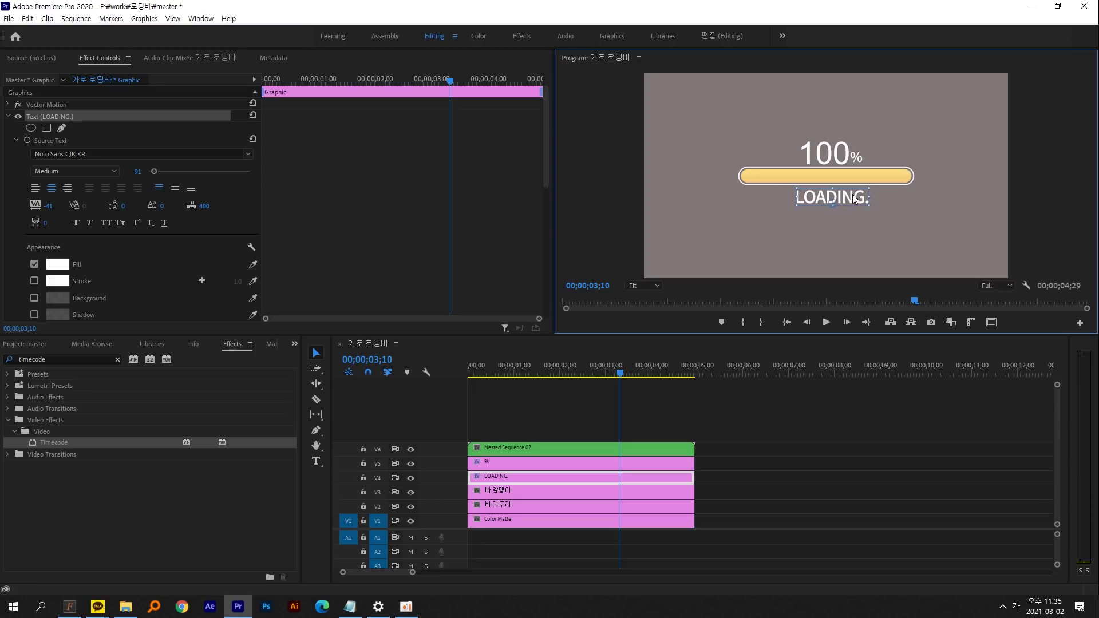
left_click(632, 441)
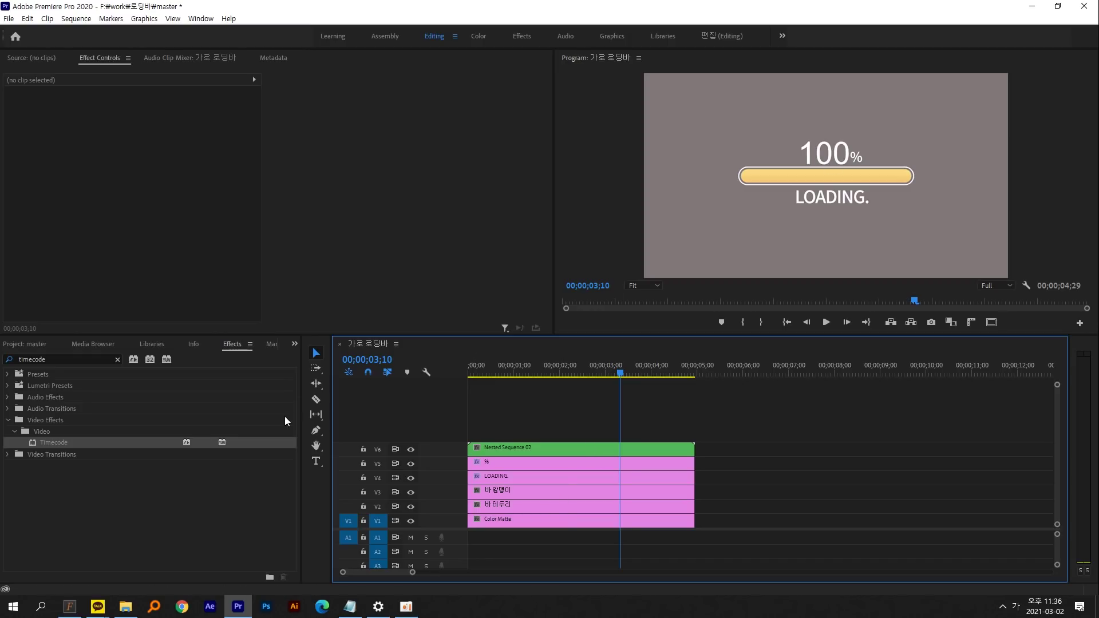
Step: Split the nested number clip on V6 and the % clip on V5 at 00;00;03;10
left_click(316, 399)
left_click(620, 447)
left_click(621, 463)
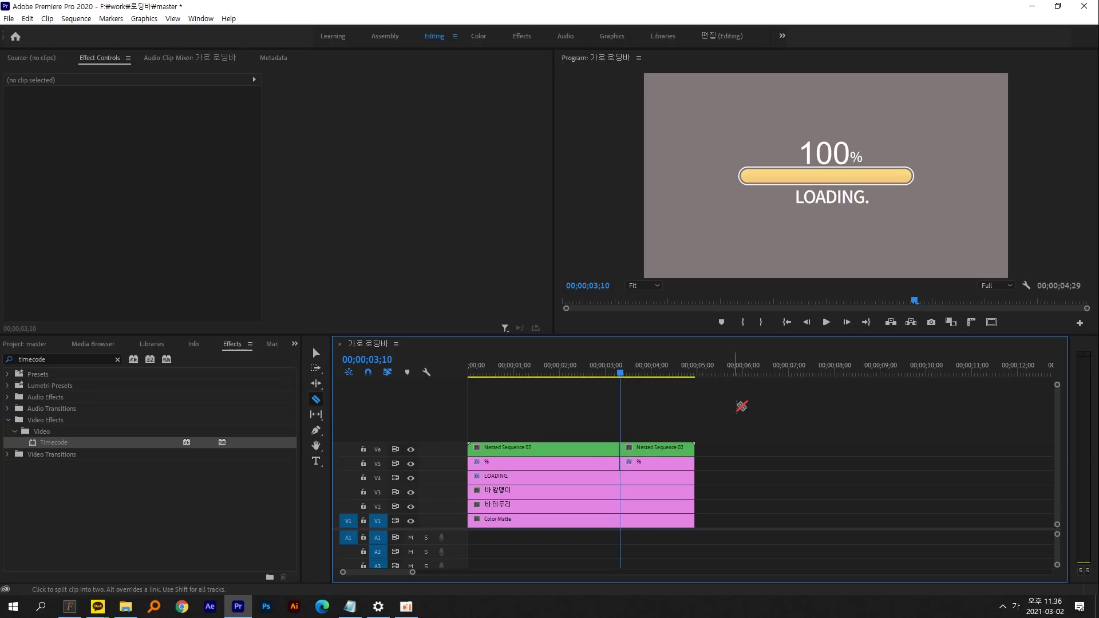
left_click(316, 352)
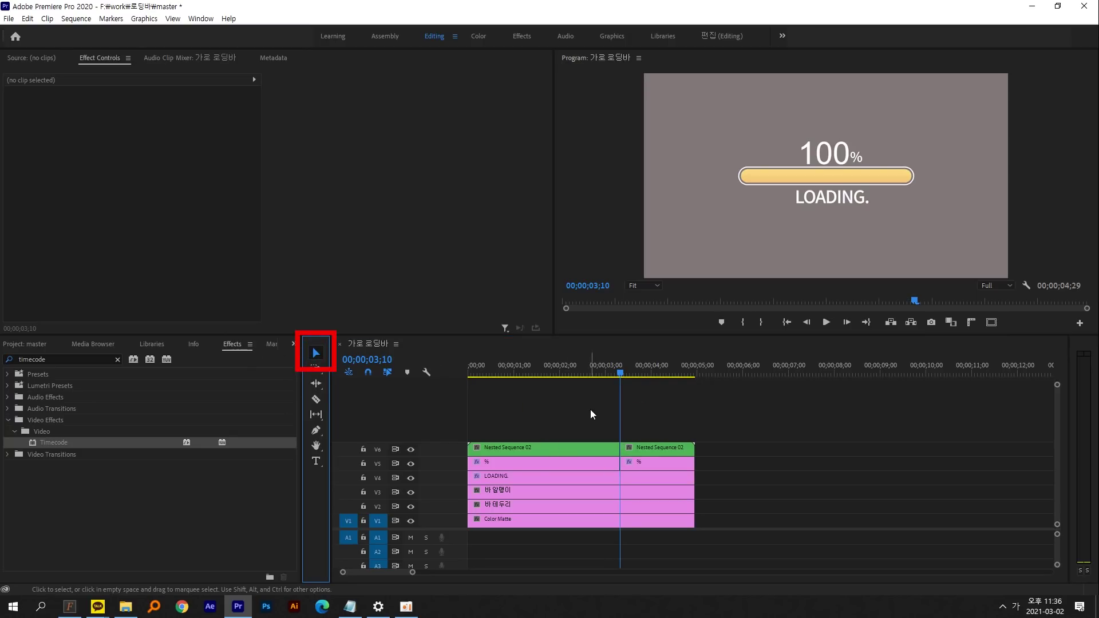
Step: Add a frame hold to the second part of the nested number clip on V6 and play back the rolling number
left_click(642, 425)
left_click(655, 448)
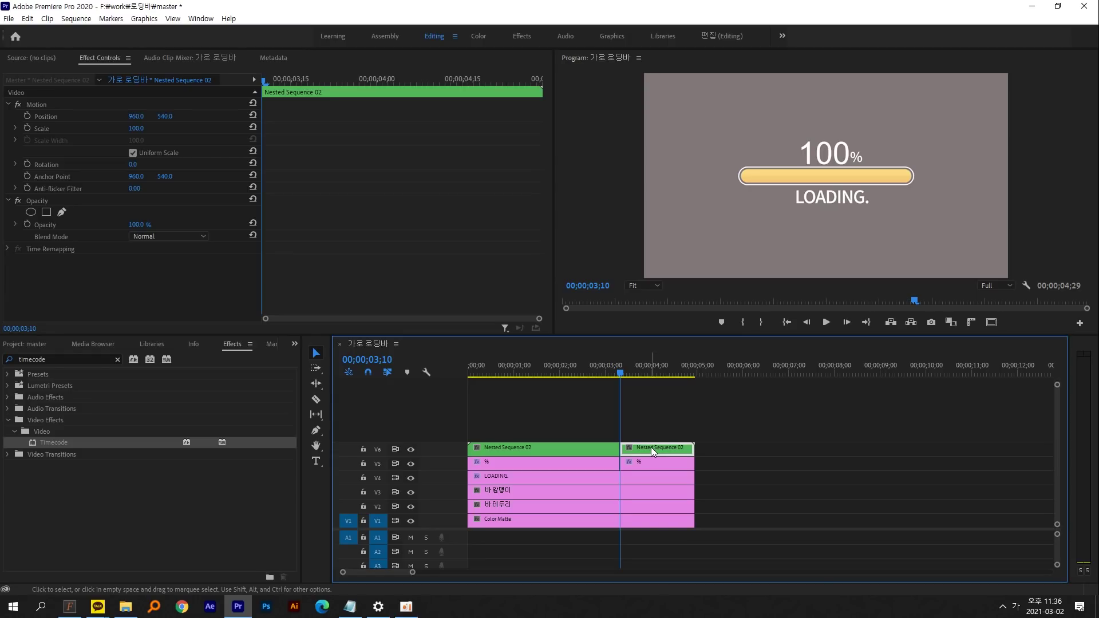
right_click(651, 447)
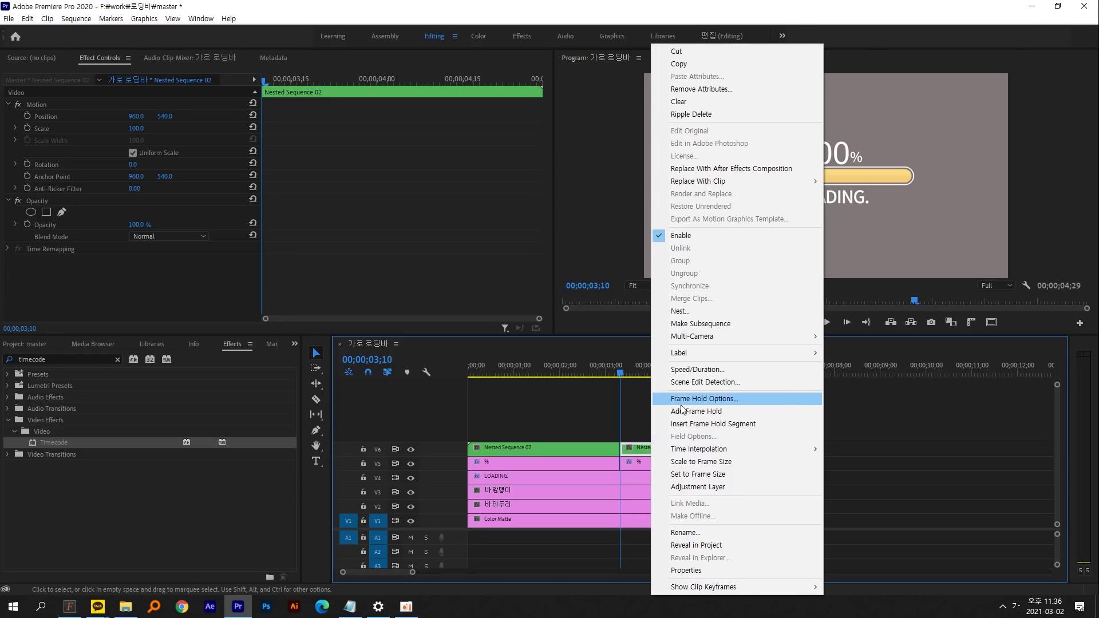
left_click(720, 411)
left_click(633, 374)
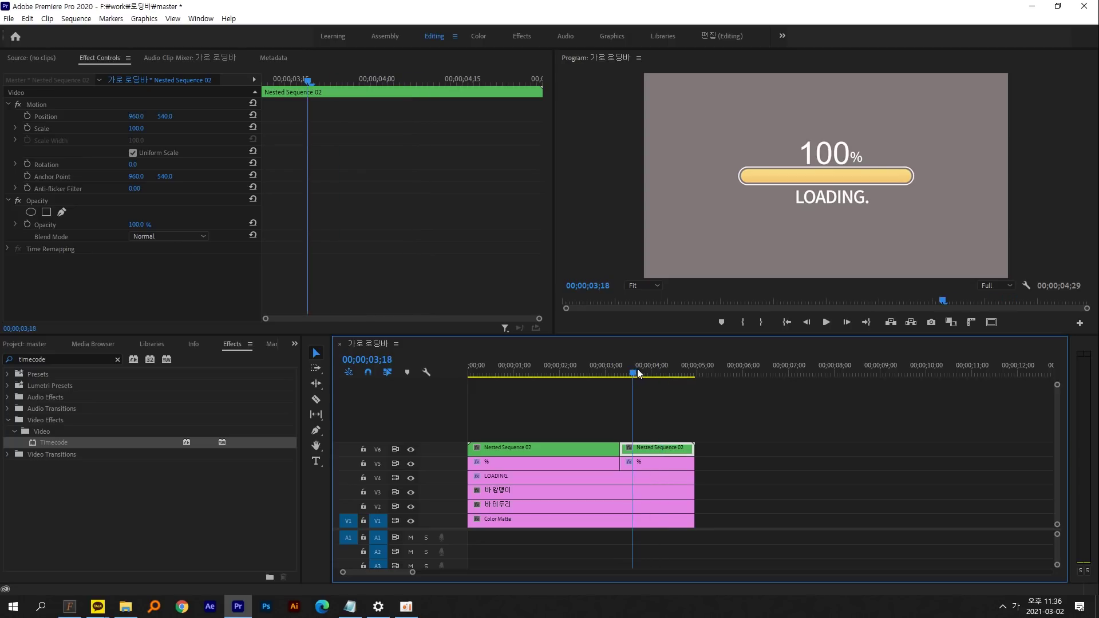
left_click_drag(633, 371, 493, 369)
key("space")
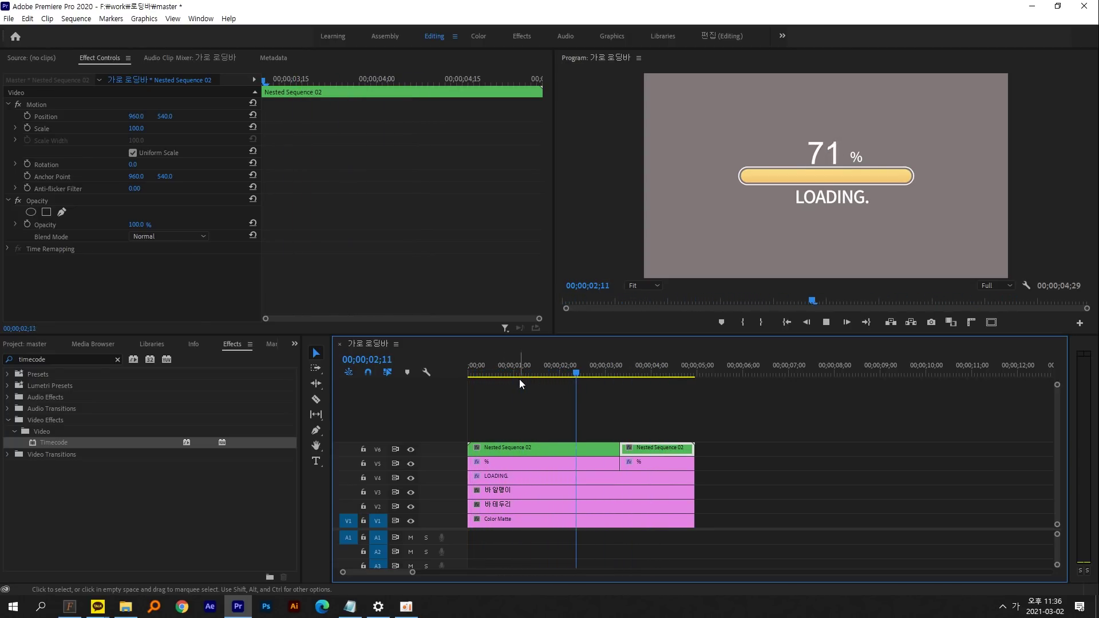
Step: In the first % clip on V5, shift the % text left so it sits close to the two-digit rolling number
key("space")
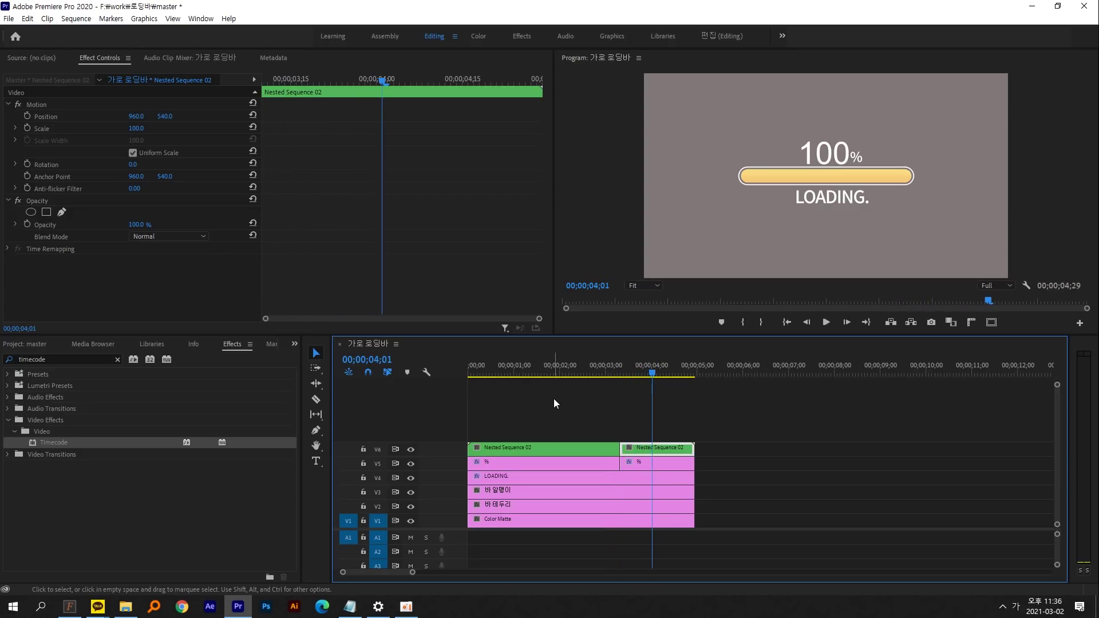
left_click_drag(642, 379, 624, 372)
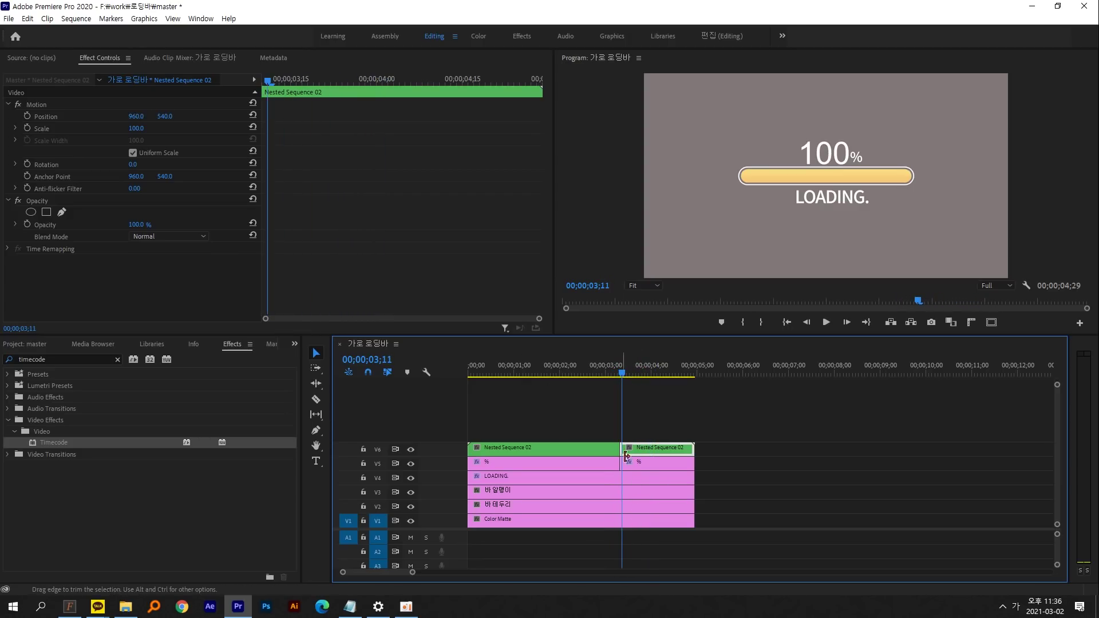
left_click(643, 372)
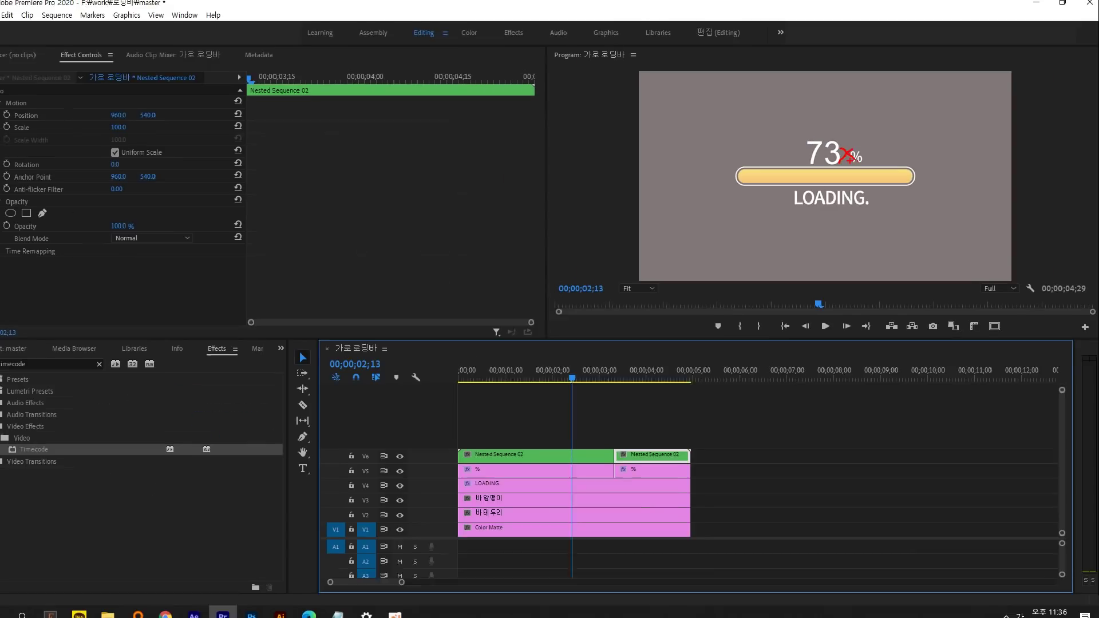
left_click_drag(616, 375, 587, 378)
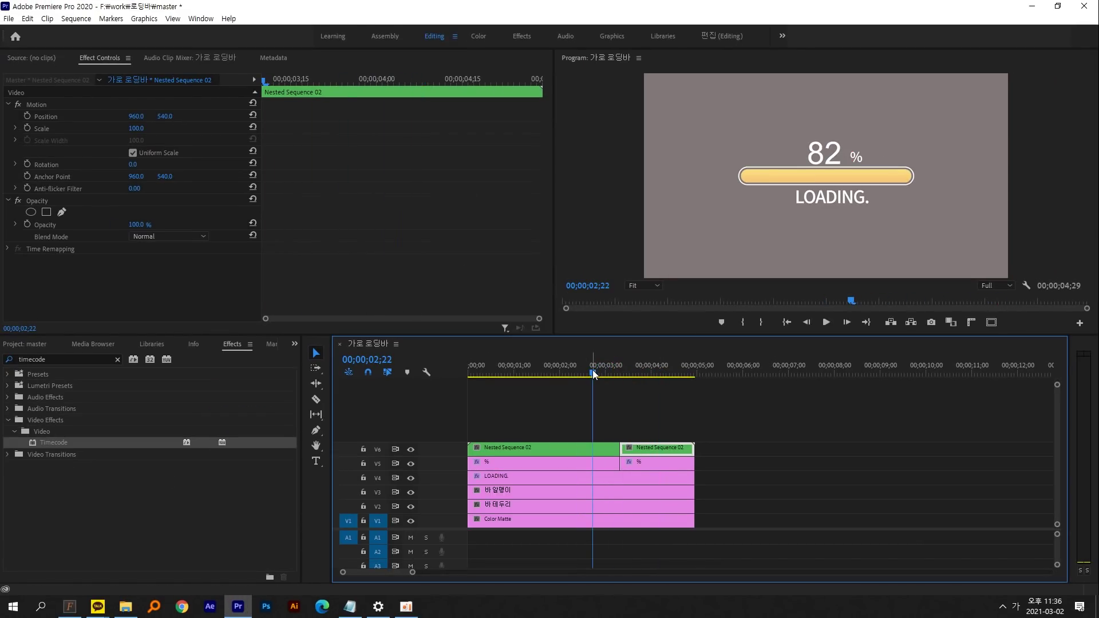
left_click(595, 465)
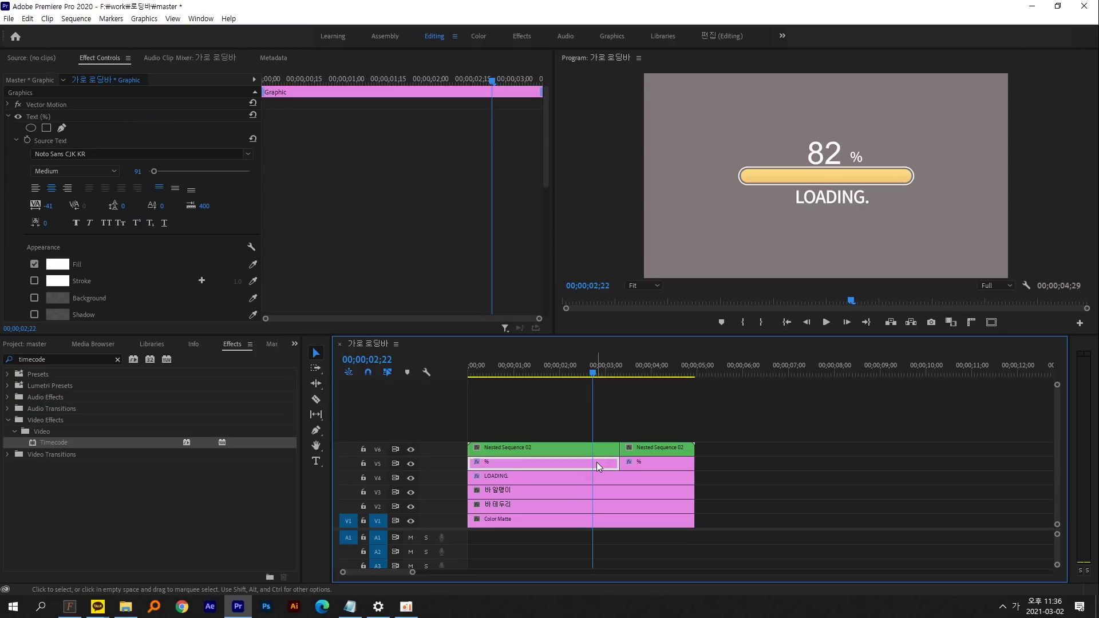
left_click(857, 155)
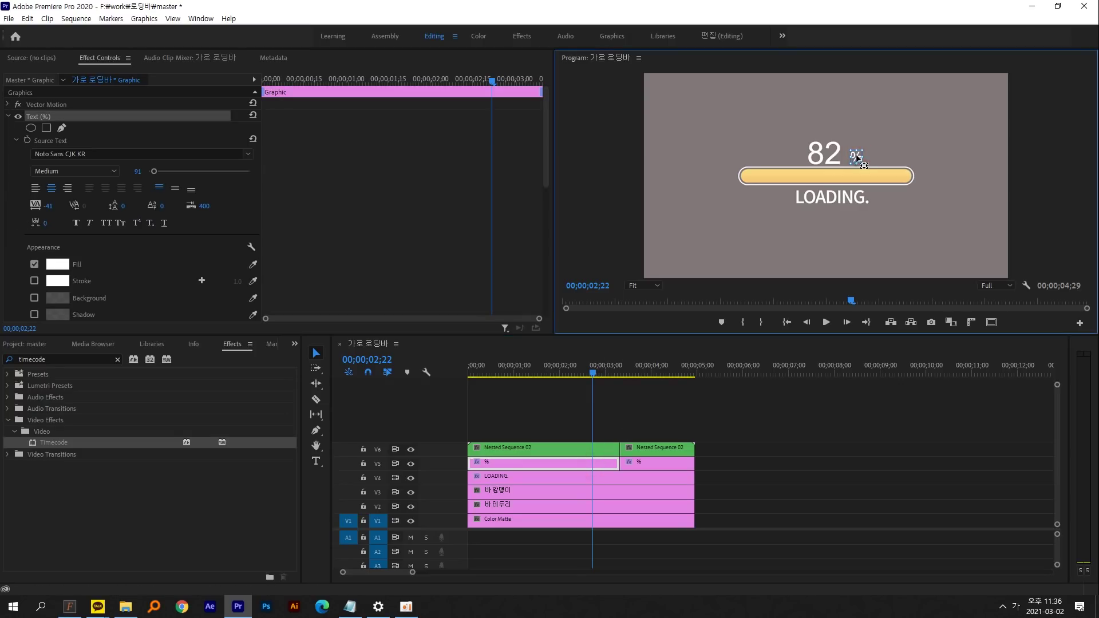
double_click(571, 57)
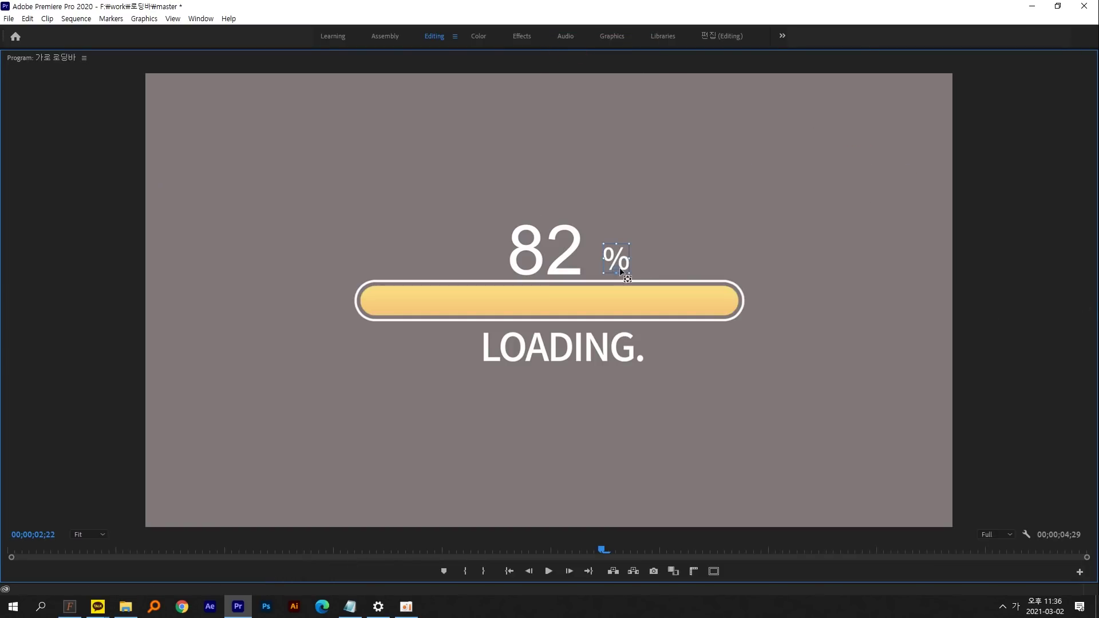
left_click_drag(613, 252, 603, 253)
key("grave")
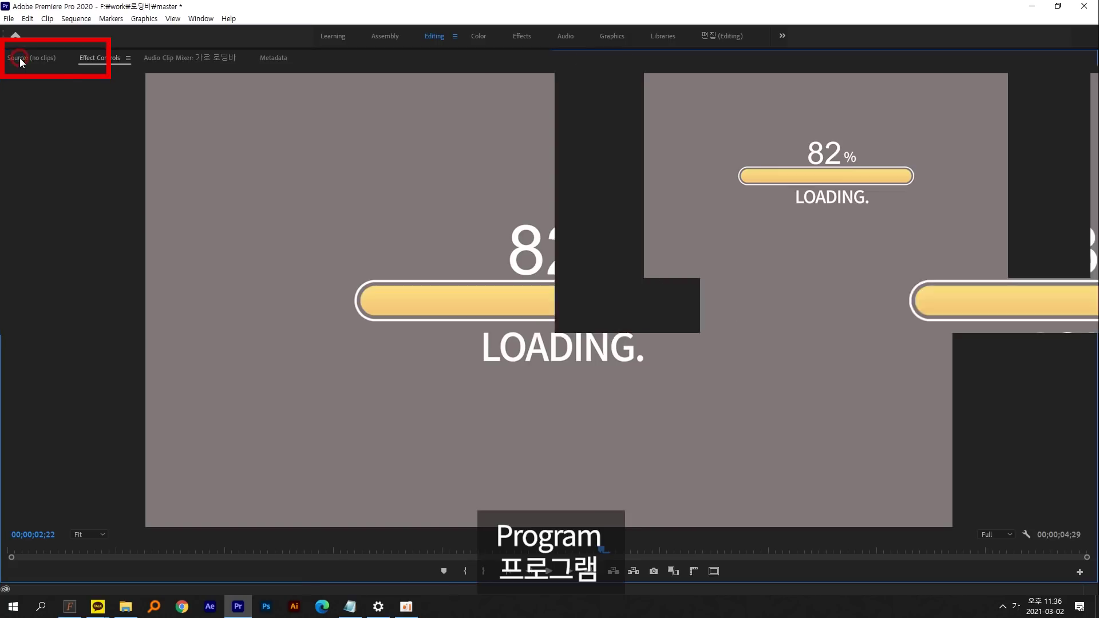
mouse_move(592, 373)
left_mouse_down()
mouse_move(628, 376)
mouse_move(554, 373)
mouse_move(598, 380)
left_mouse_up()
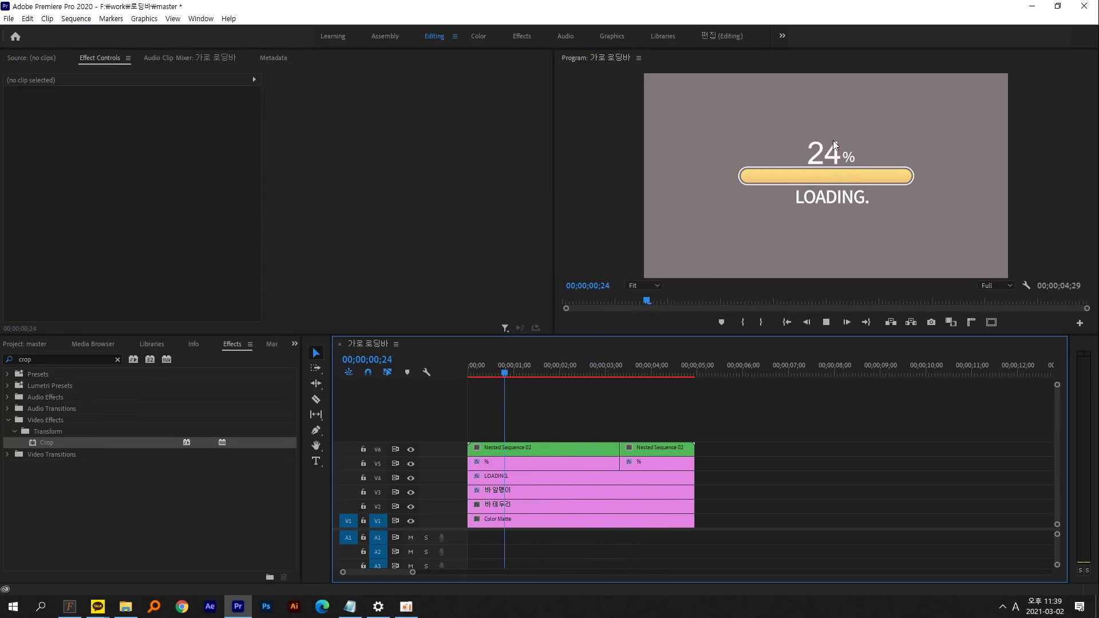
Step: Set the duration of the first nested number clip on V6 to 00;00;02;00
key("space")
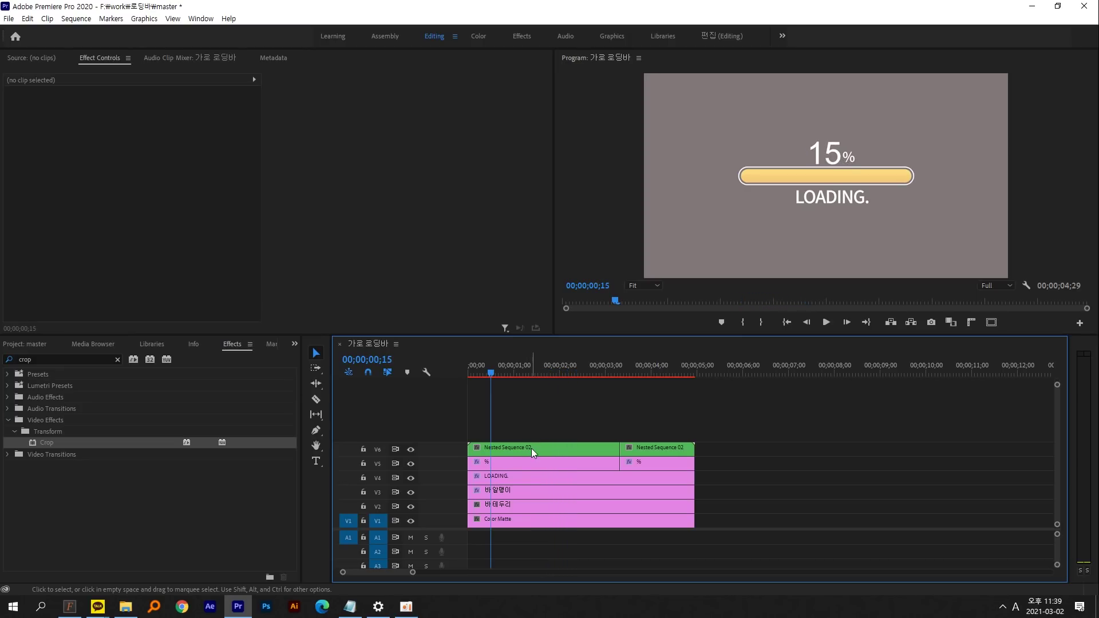
left_click(535, 448)
right_click(534, 448)
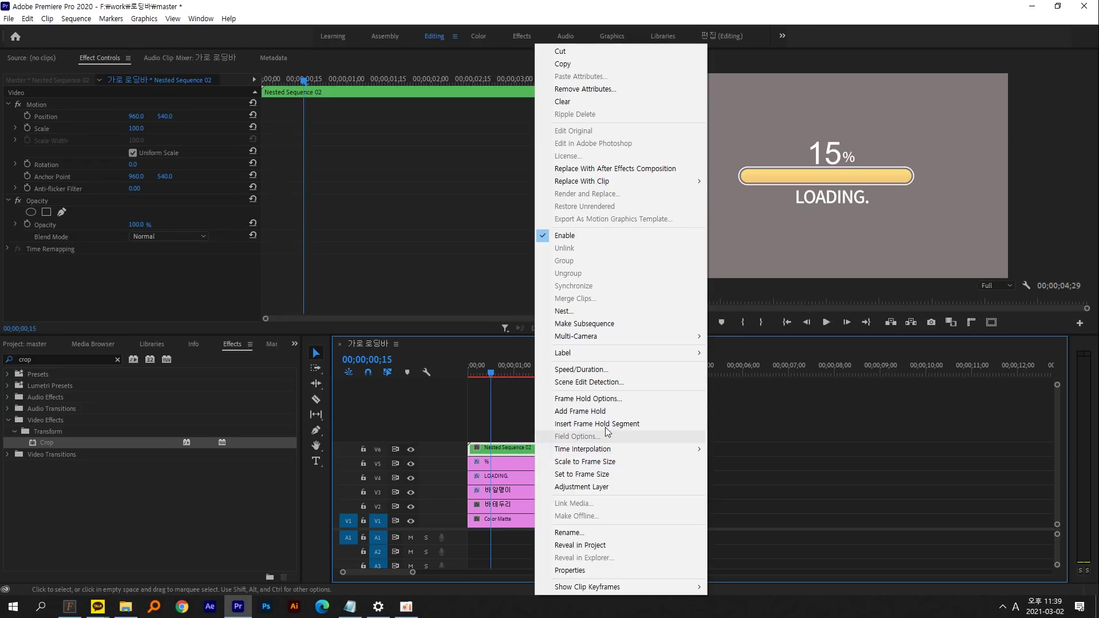
left_click(606, 367)
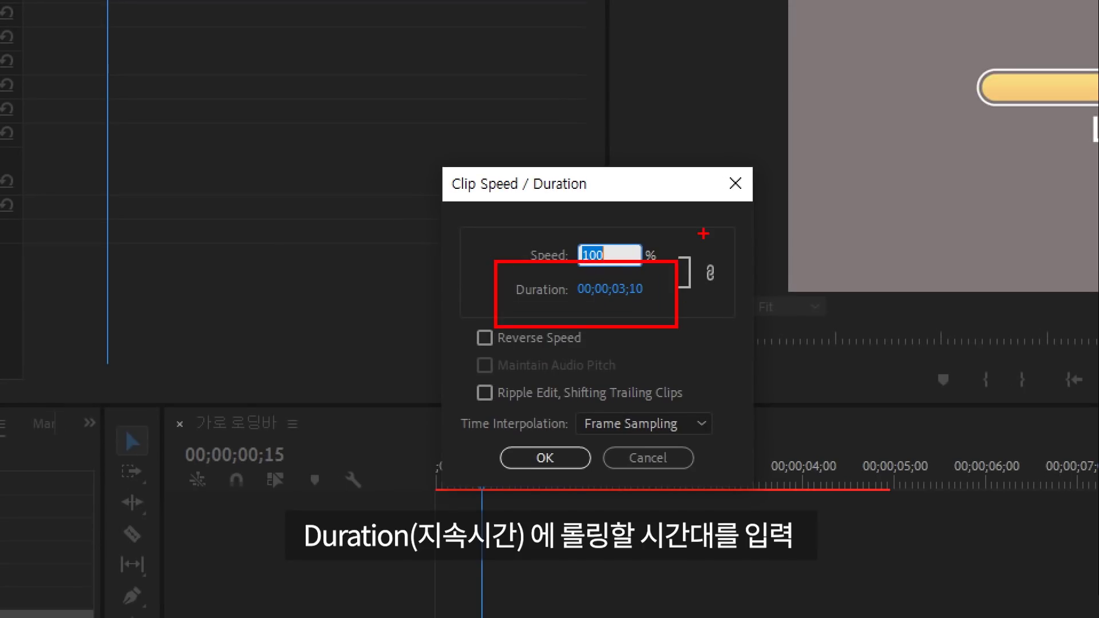
left_click(628, 291)
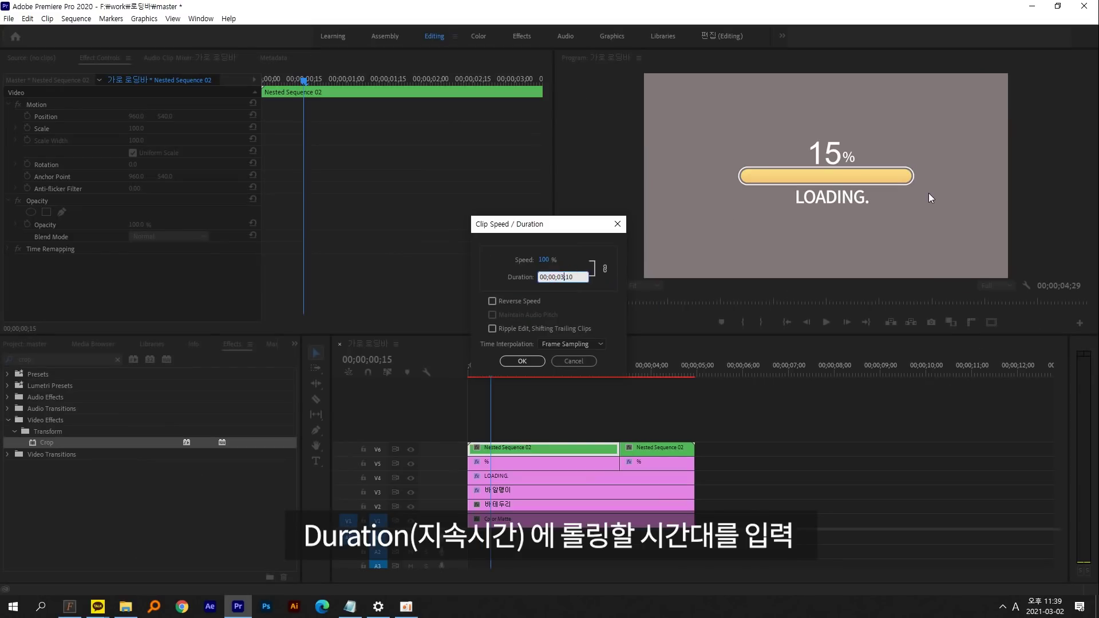
type("2")
left_click(522, 361)
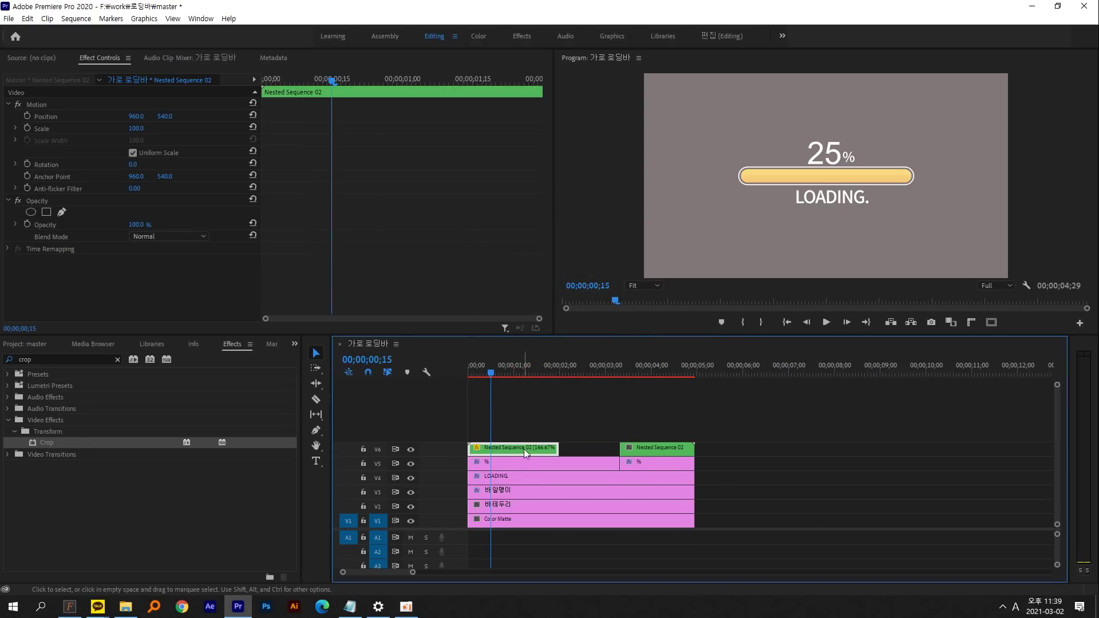
Step: Move the frame-held number clip on V6 against the shortened clip at 00;00;02;00 and align the V5 % clips to the same cut
key("space")
left_click_drag(543, 362, 513, 365)
left_click_drag(636, 450, 558, 463)
left_click(589, 466)
left_click(540, 368)
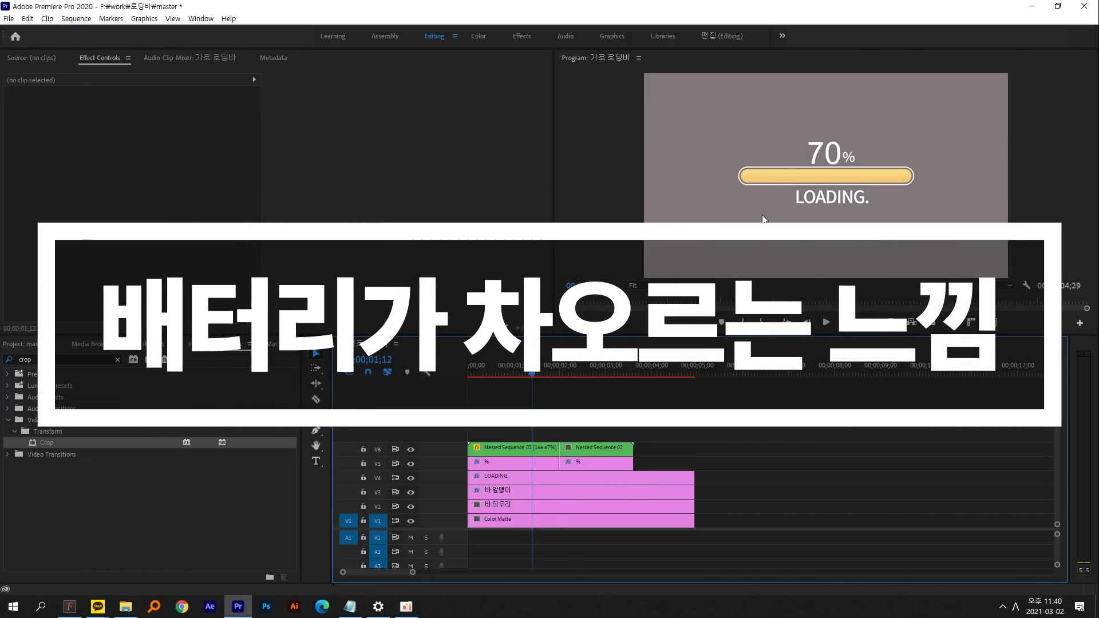
Step: Find the Venetian Blinds video effect by searching for venetian and apply it to the 바 알맹이 clip on V3
left_click(117, 360)
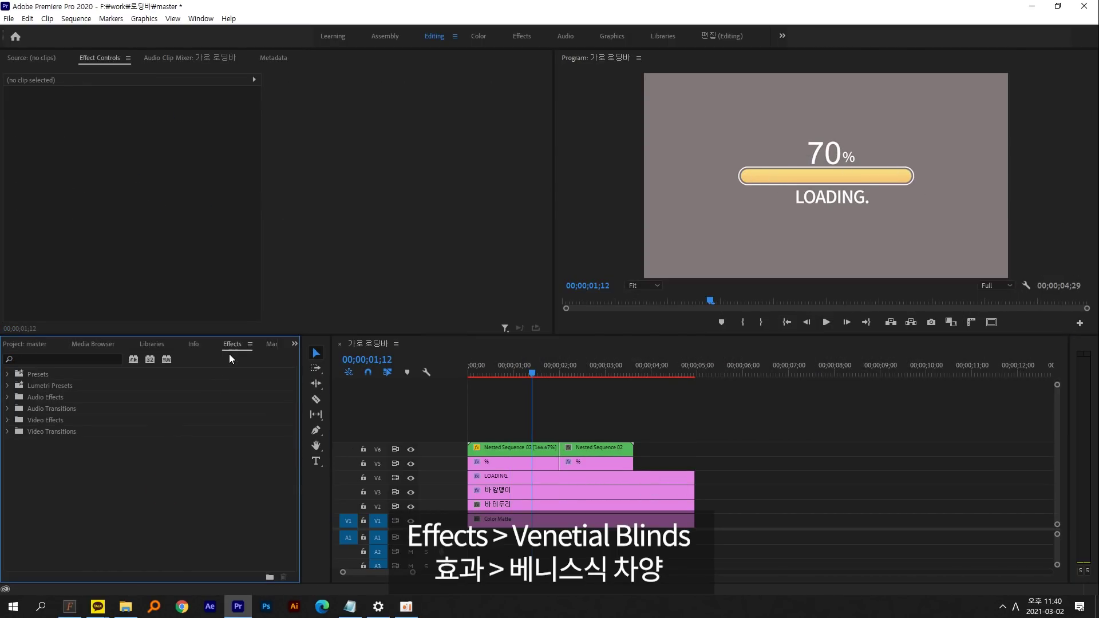
left_click(44, 357)
type("venetian")
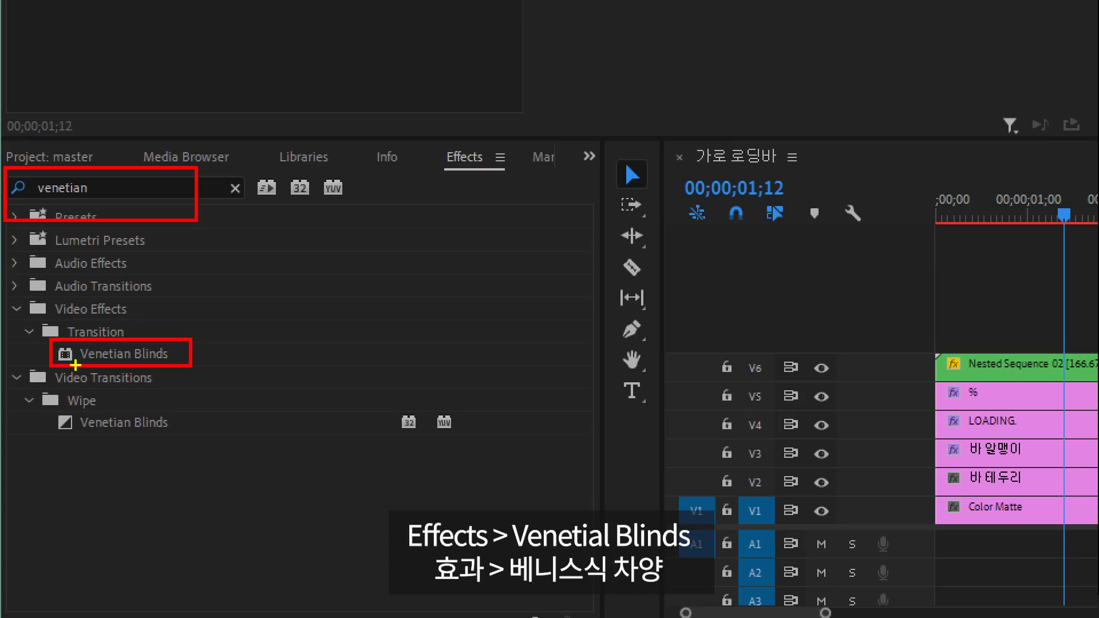
mouse_move(60, 369)
left_mouse_down()
mouse_move(47, 337)
mouse_move(69, 346)
mouse_move(76, 374)
left_mouse_up()
mouse_move(128, 411)
left_mouse_down()
mouse_move(26, 471)
mouse_move(92, 446)
left_mouse_up()
left_click(134, 345)
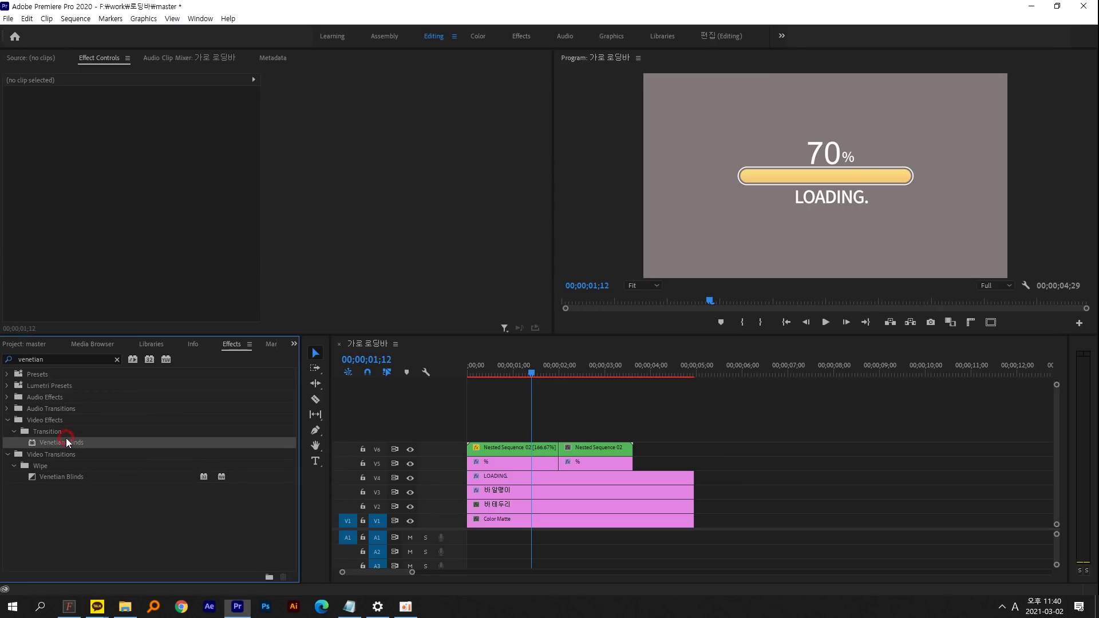
left_click_drag(66, 438, 528, 493)
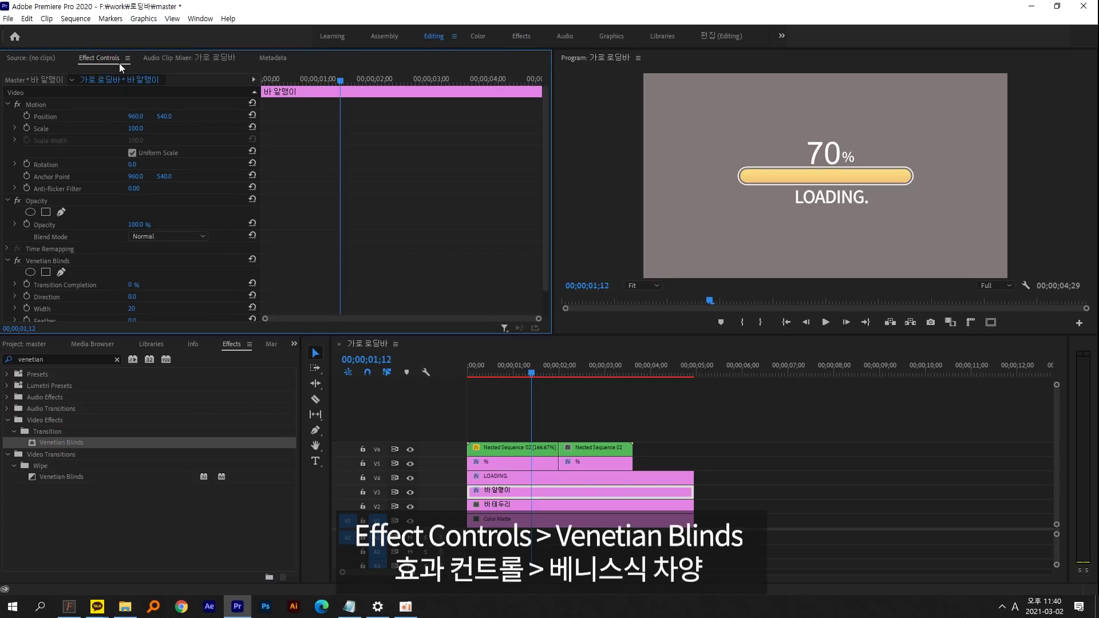
Step: Set the bar's Venetian Blinds to Transition Completion 36%, Direction 66° and Width 12
left_click_drag(546, 112, 543, 172)
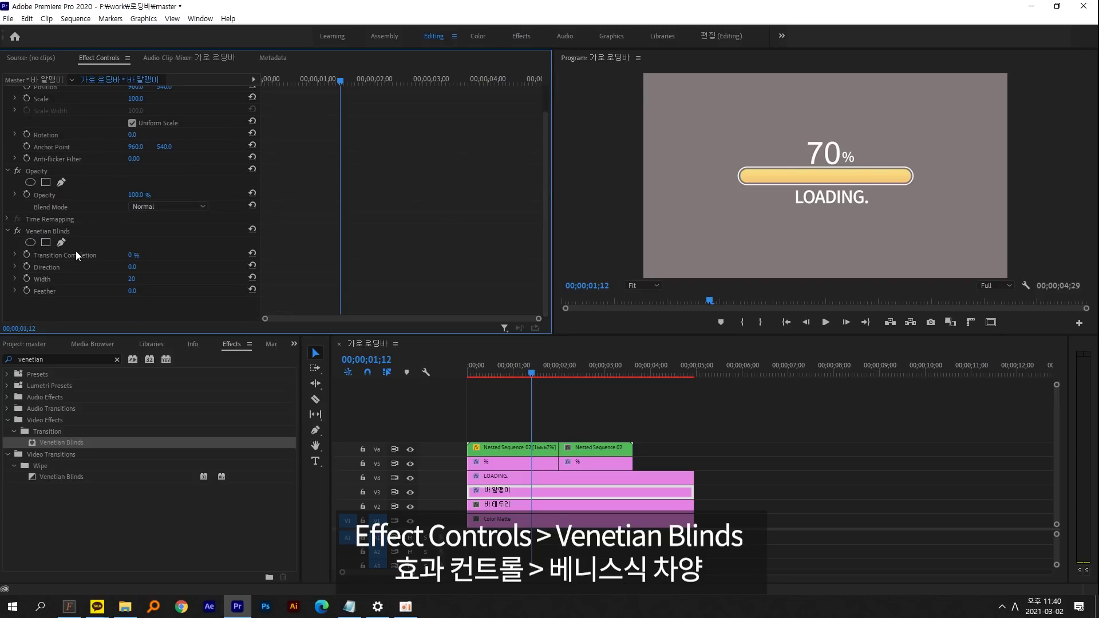
left_click(46, 231)
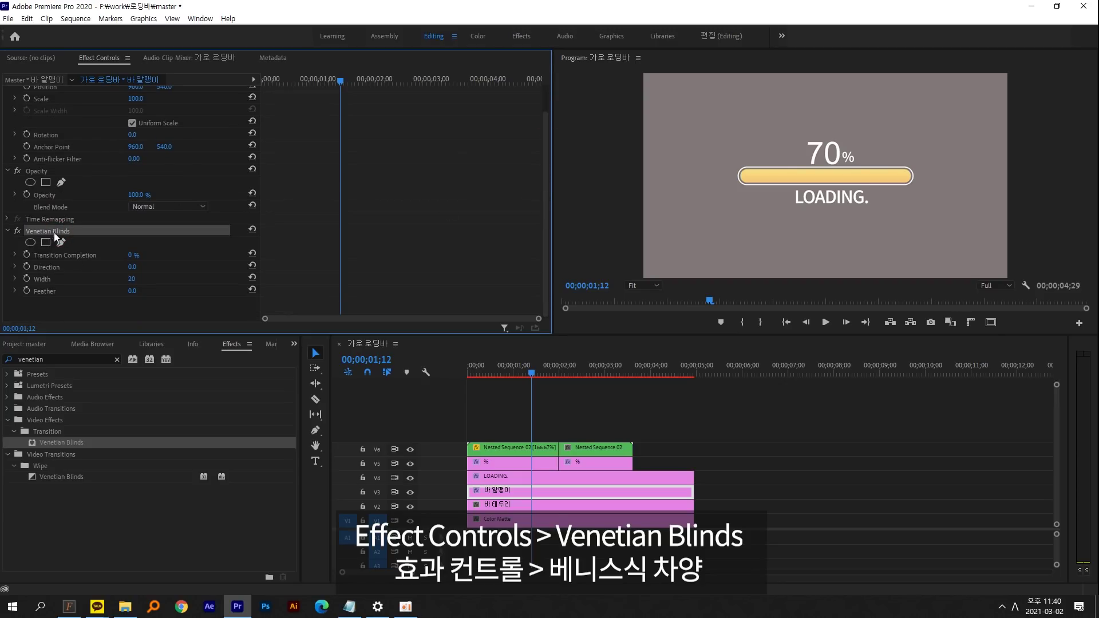
left_click(61, 254)
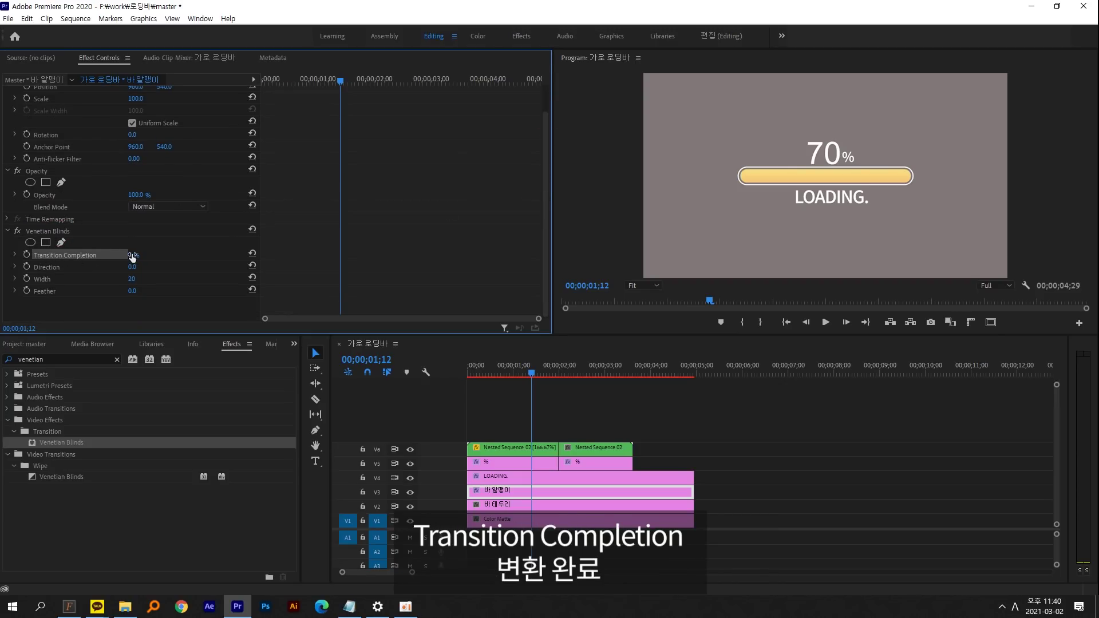
left_click_drag(132, 254, 126, 278)
left_click(43, 279)
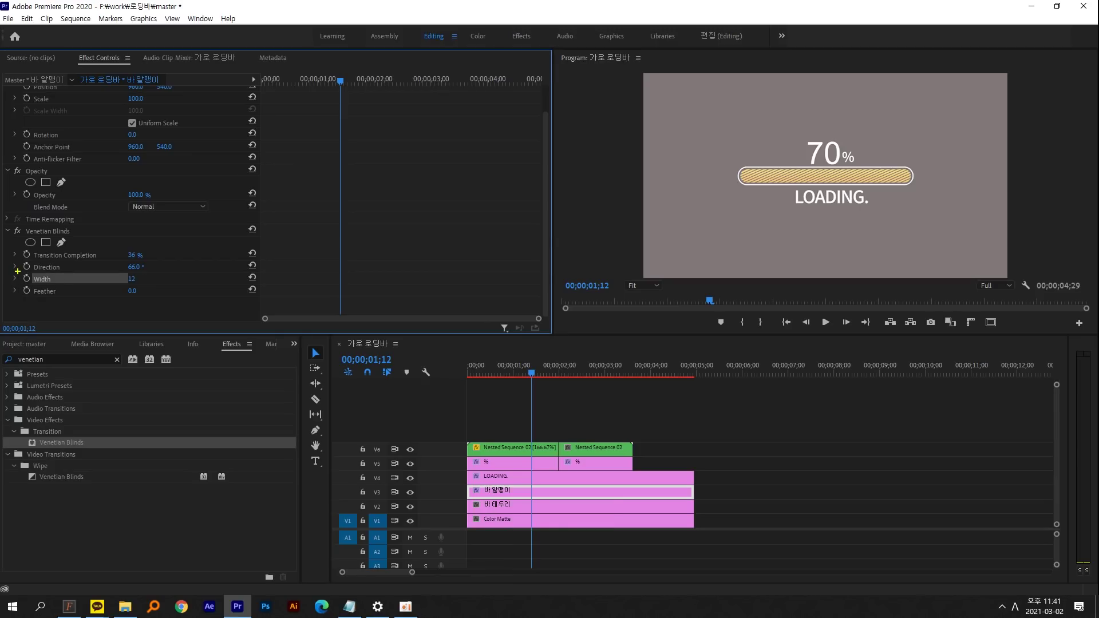
mouse_move(12, 246)
left_mouse_down()
mouse_move(166, 280)
mouse_move(203, 248)
left_mouse_up()
key("Escape")
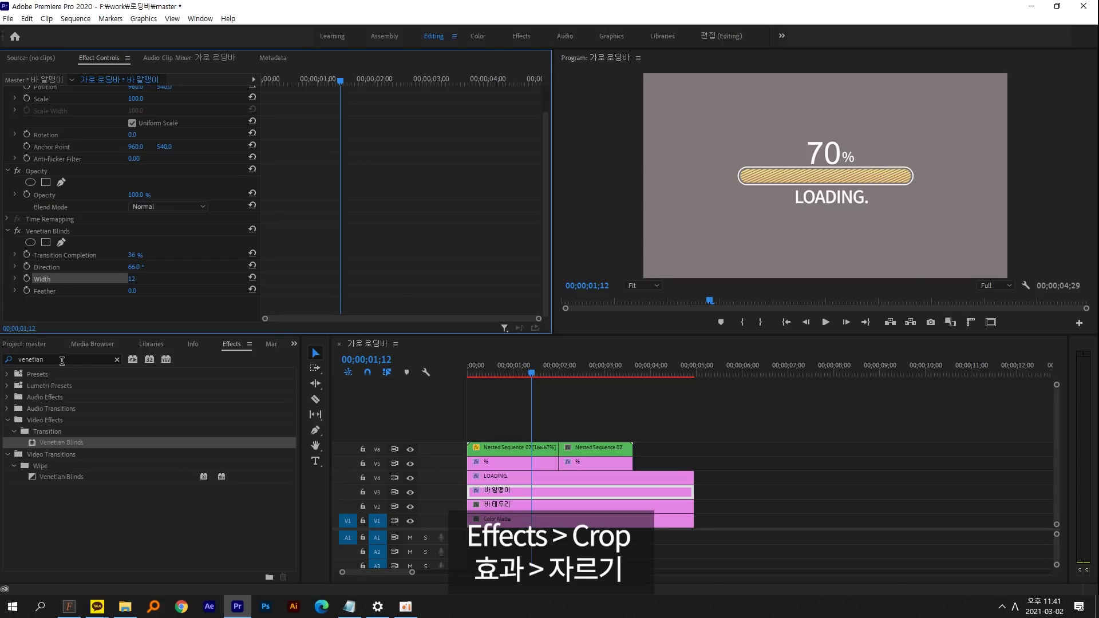
Step: Find the Crop effect and apply it to the 바 알맹이 clip on V3
left_click(10, 357)
type("crop")
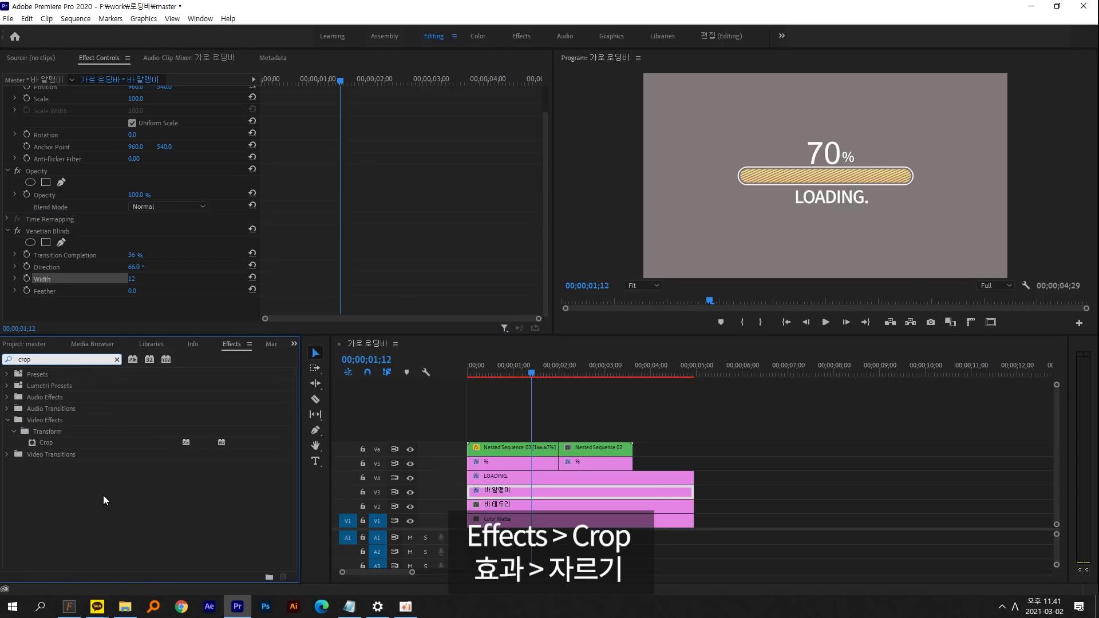
left_click_drag(45, 442, 523, 491)
left_click_drag(541, 120, 545, 194)
Step: Set the bar's Crop Right value to 73.5% and start keyframing it at 00;00;00;00
left_click(46, 207)
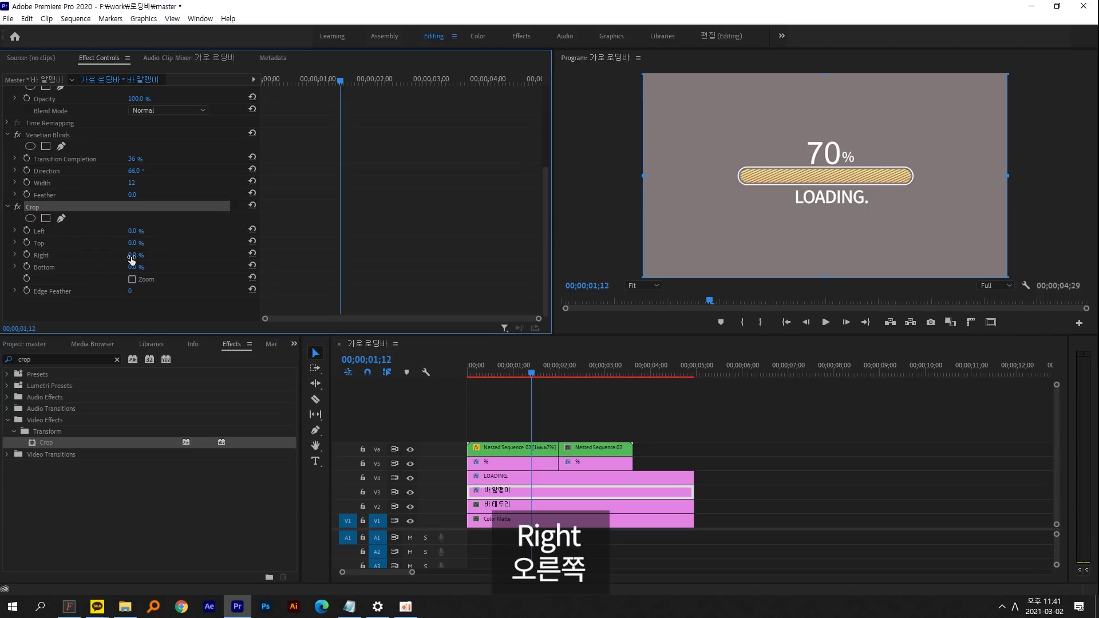
mouse_move(137, 254)
left_mouse_down()
mouse_move(164, 255)
mouse_move(143, 256)
mouse_move(153, 258)
left_mouse_up()
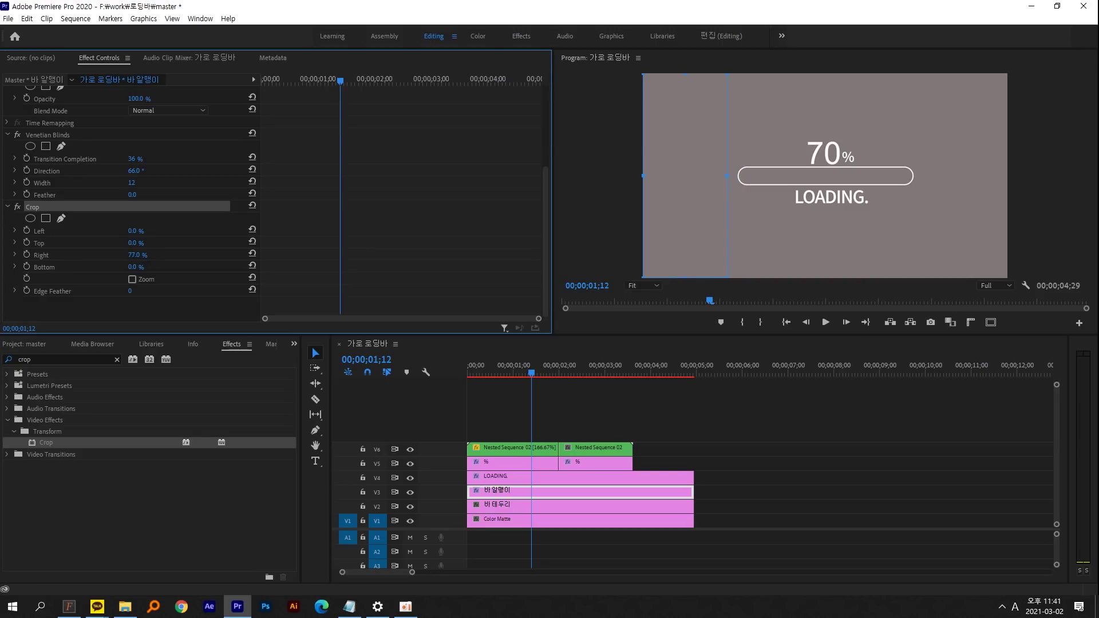
left_click_drag(141, 254, 141, 255)
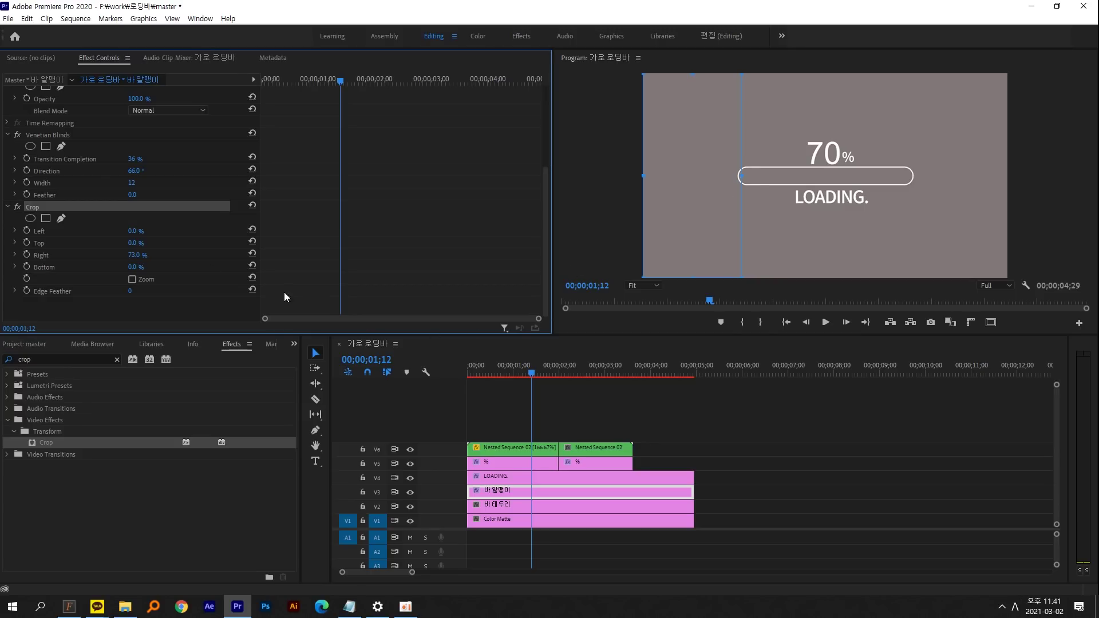
left_click(135, 254)
type("73.5")
key("Return")
key("Home")
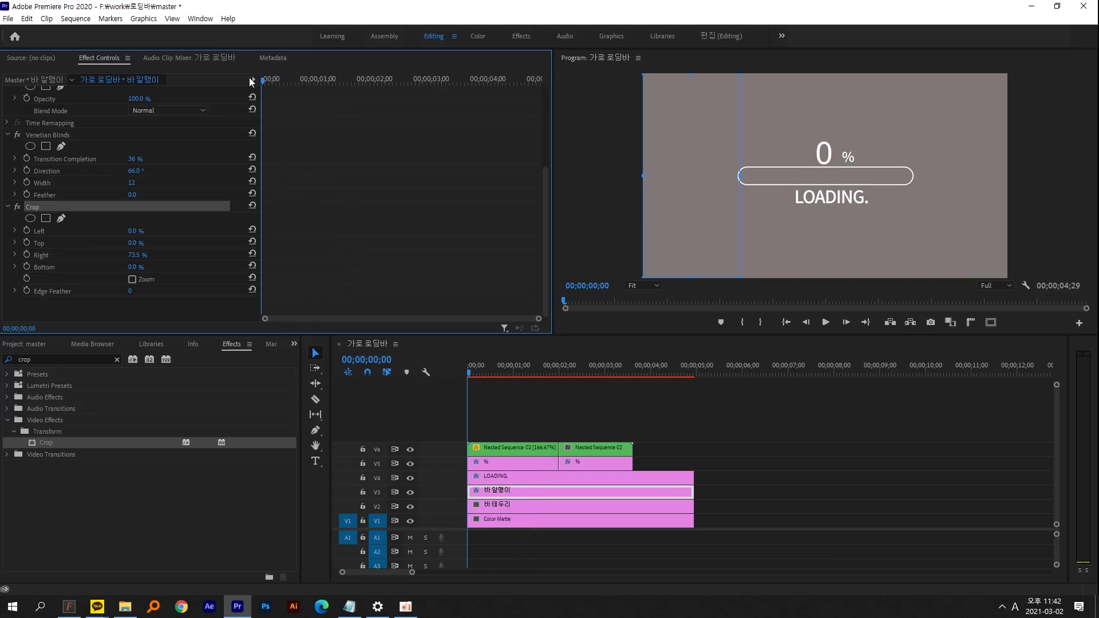
left_click(26, 256)
Step: Keyframe the bar's Crop Right value at 26.3% on the number clip's cut at 00;00;02;00
left_click_drag(482, 372, 559, 375)
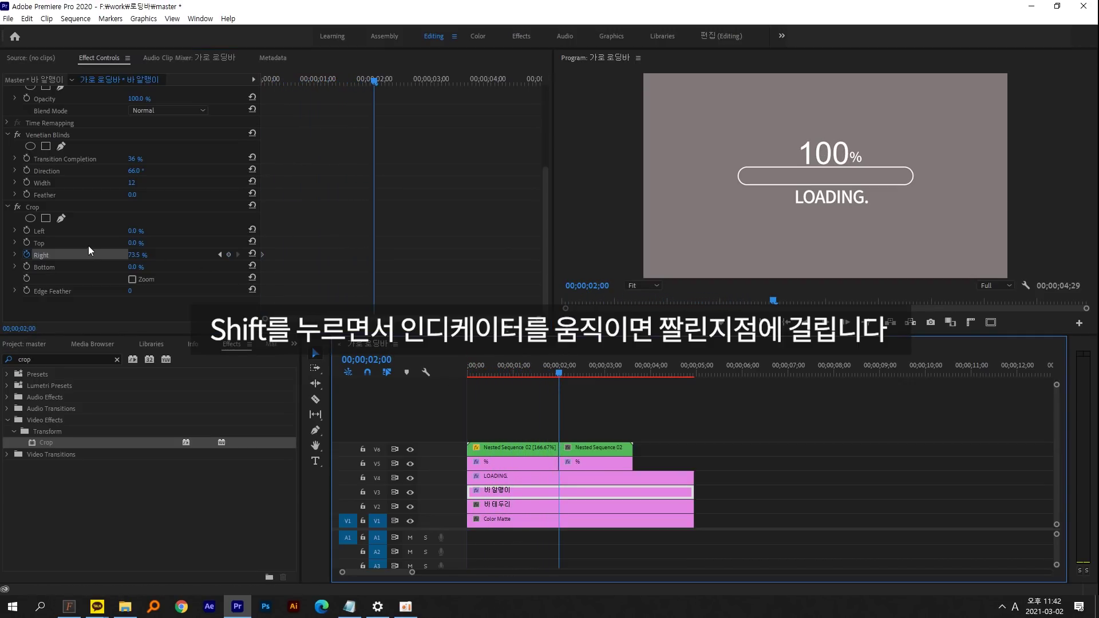
left_click_drag(135, 255, 0, 255)
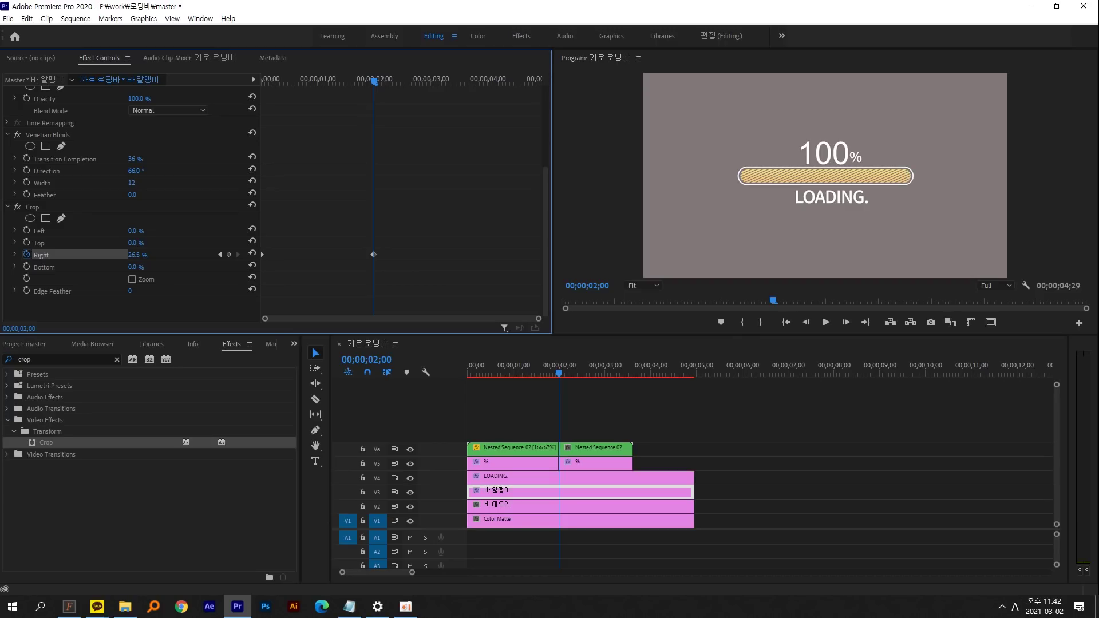
left_click(35, 207)
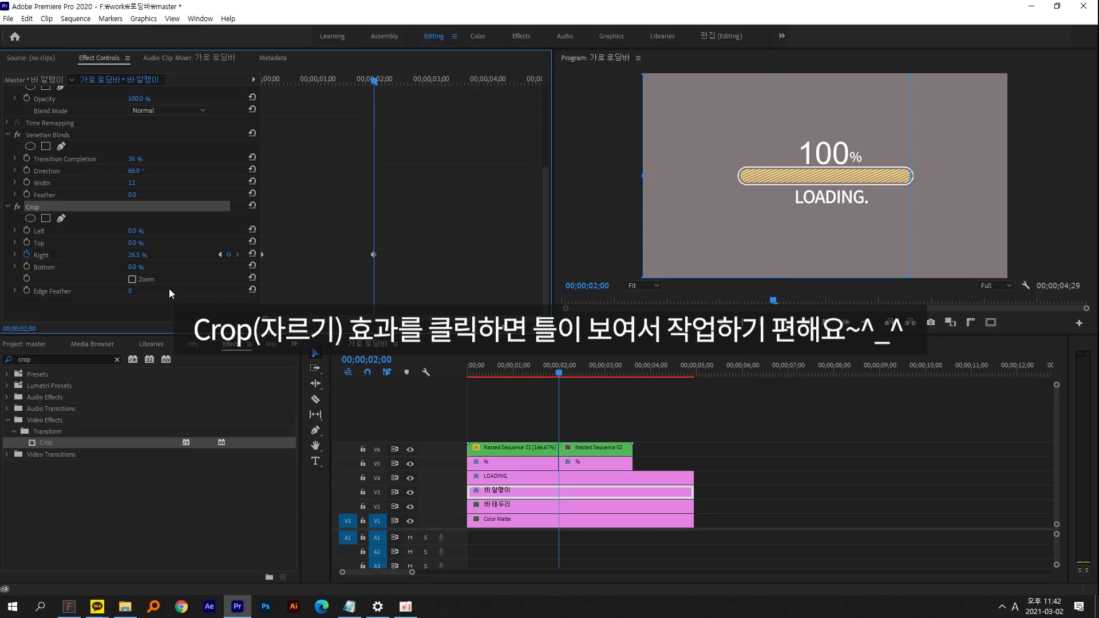
left_click(136, 255)
type("26.3")
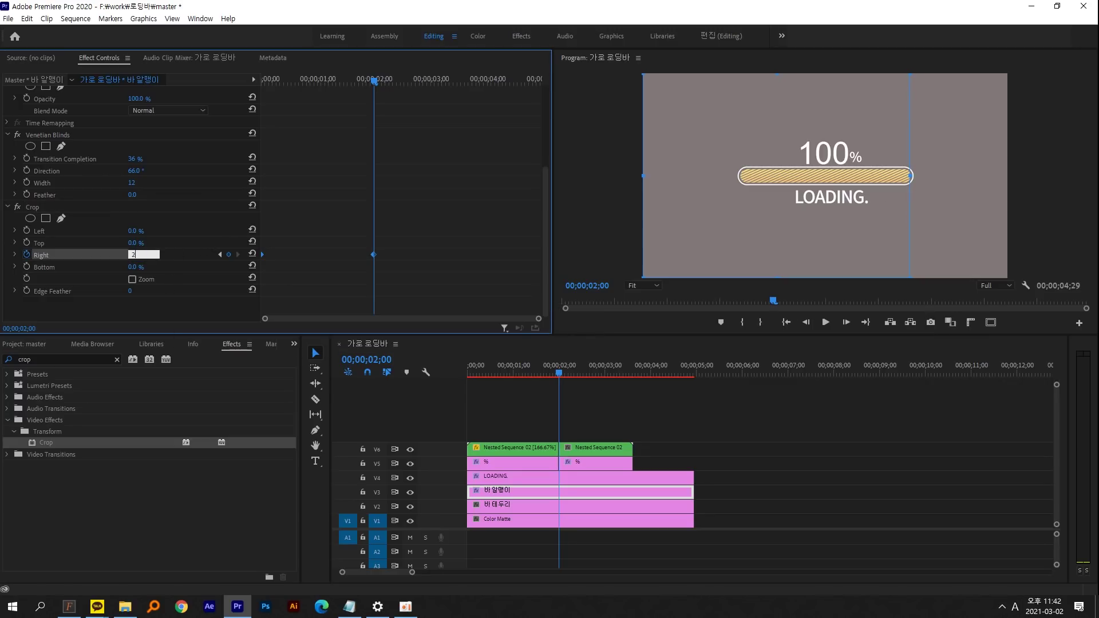
key("Return")
Step: Play back the filling loading bar from the start of the sequence
left_click(433, 368)
key("Home")
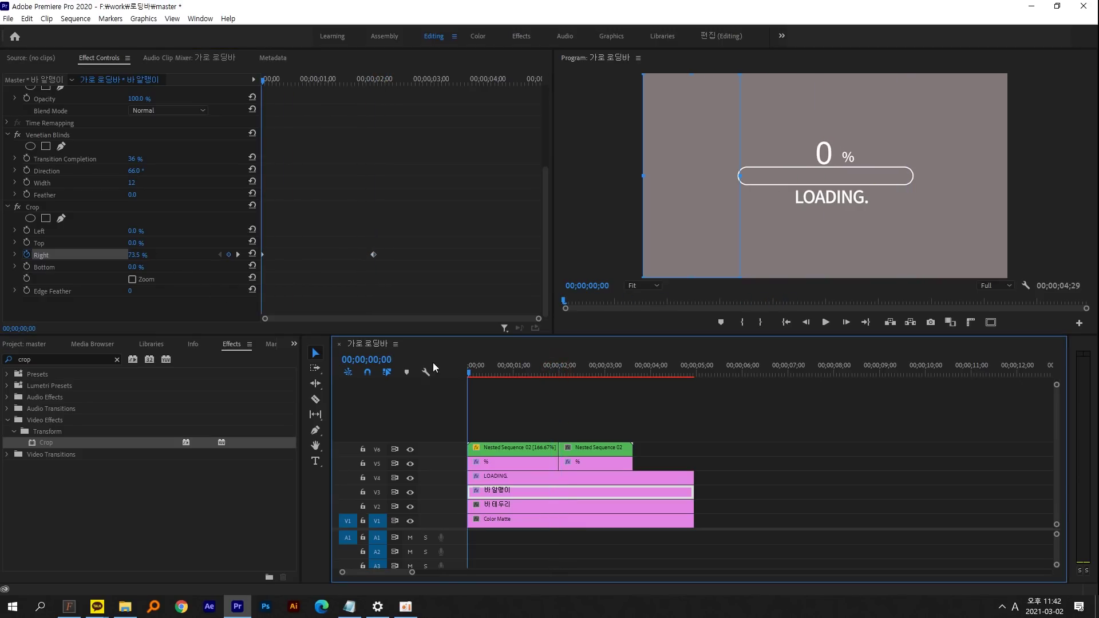
key("space")
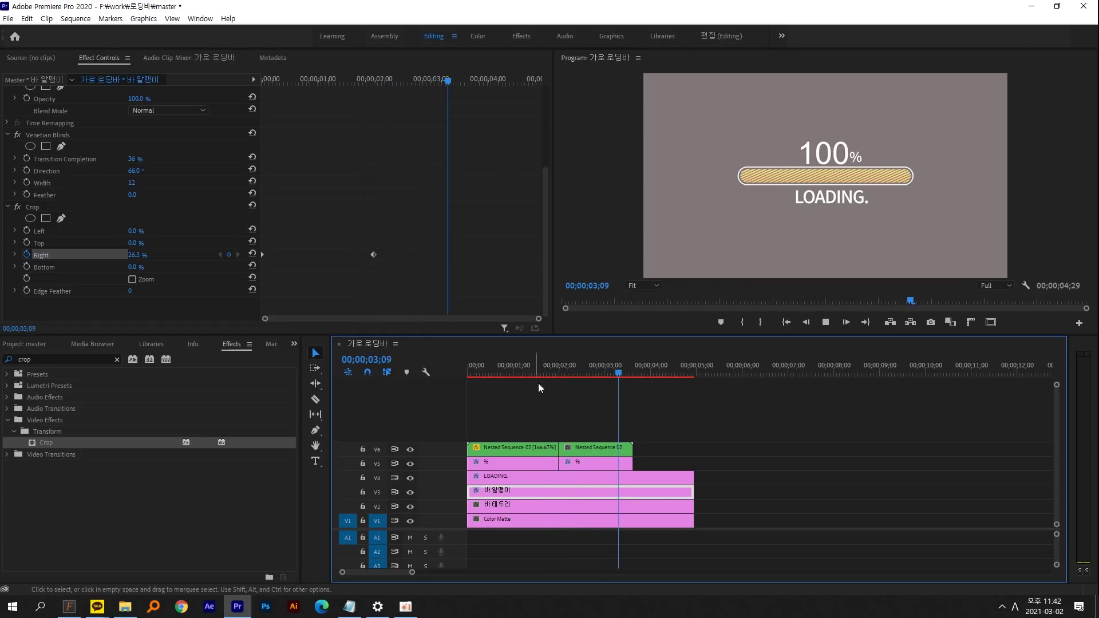
Step: Replay the loading bar from the start to check that the fill matches the rolling number
left_click(554, 366)
key("Home")
key("space")
key("Home")
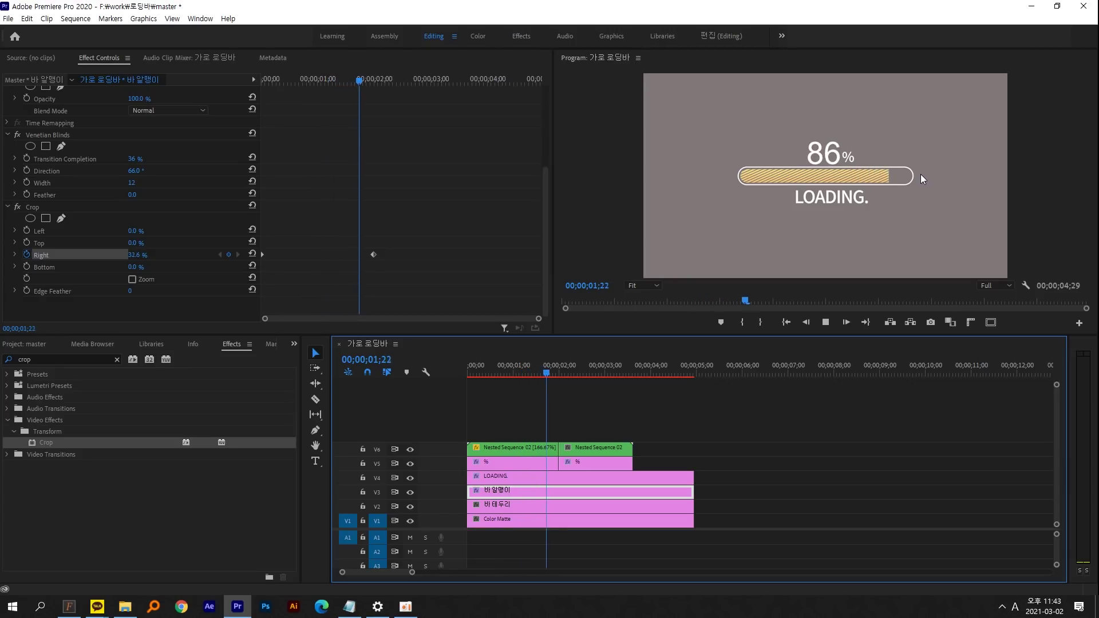
key("space")
key("Home")
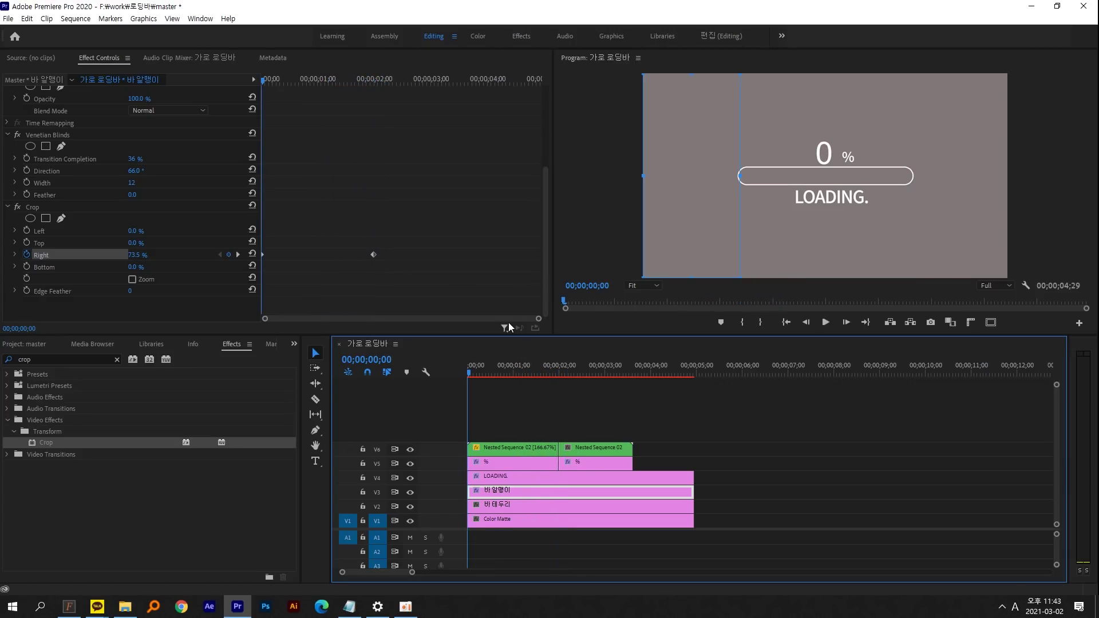
Step: Add a video track above the 바 테두리 track and duplicate the 바 알맹이 clip onto V3
left_click(483, 506)
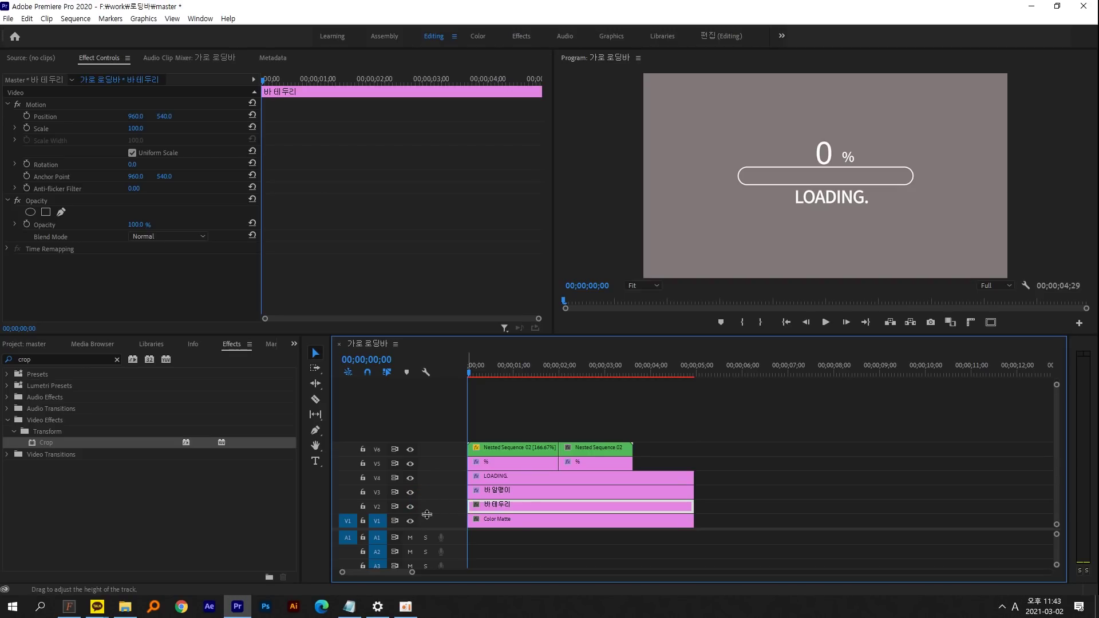
right_click(450, 507)
left_click(502, 391)
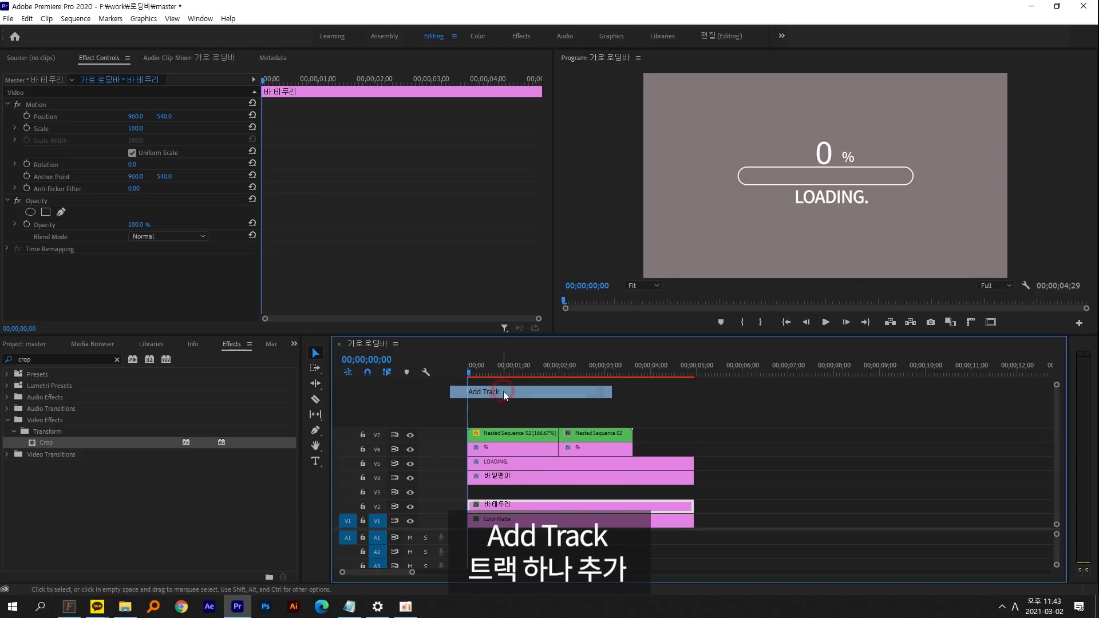
left_click(507, 478)
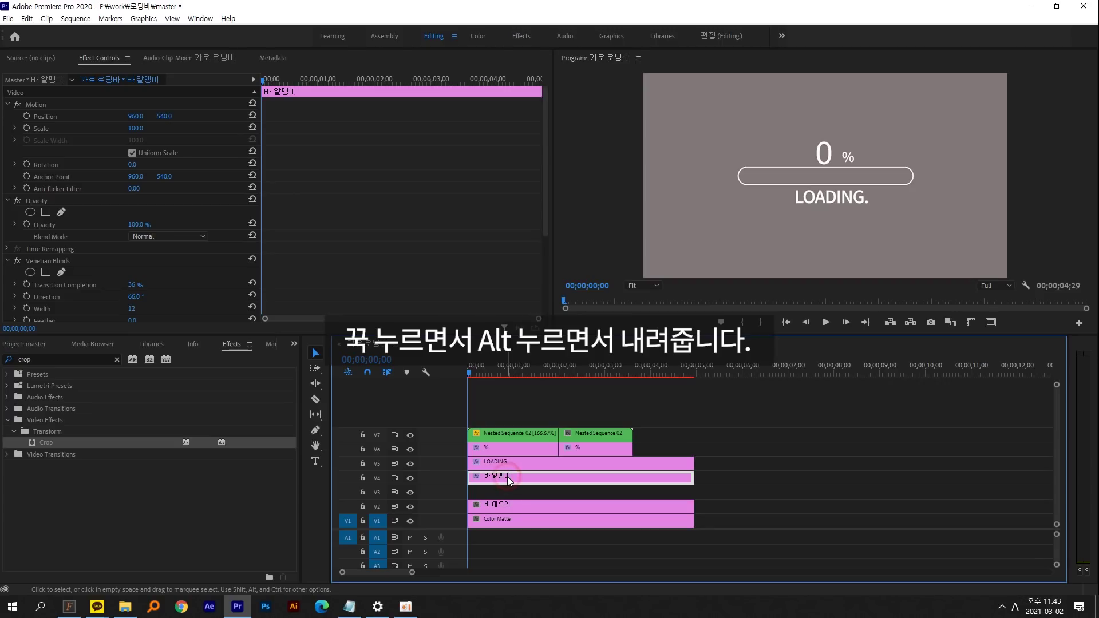
left_click_drag(507, 477, 506, 491)
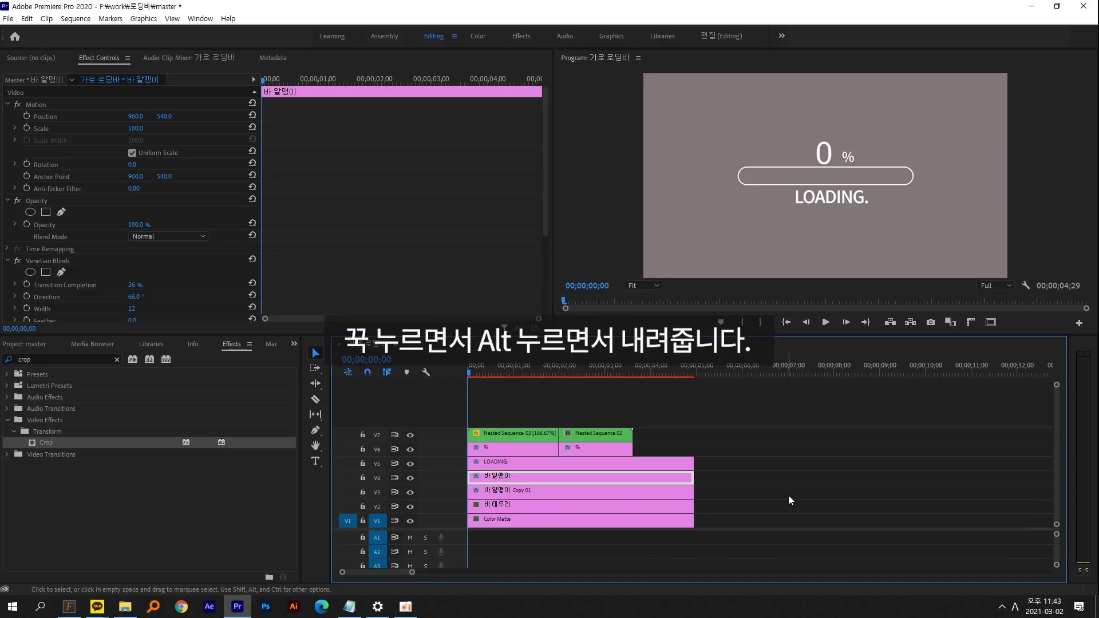
Step: Remove the Venetian Blinds and Crop effects from the 바 알맹이 Copy 01 clip
left_click(522, 489)
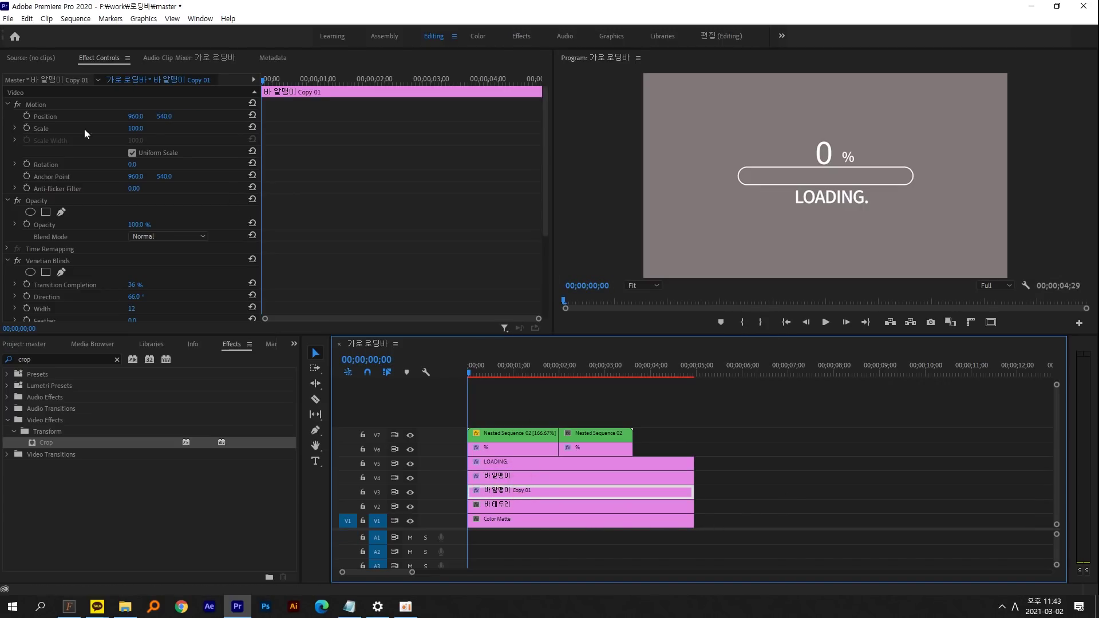
scroll(116, 174, "down", 4)
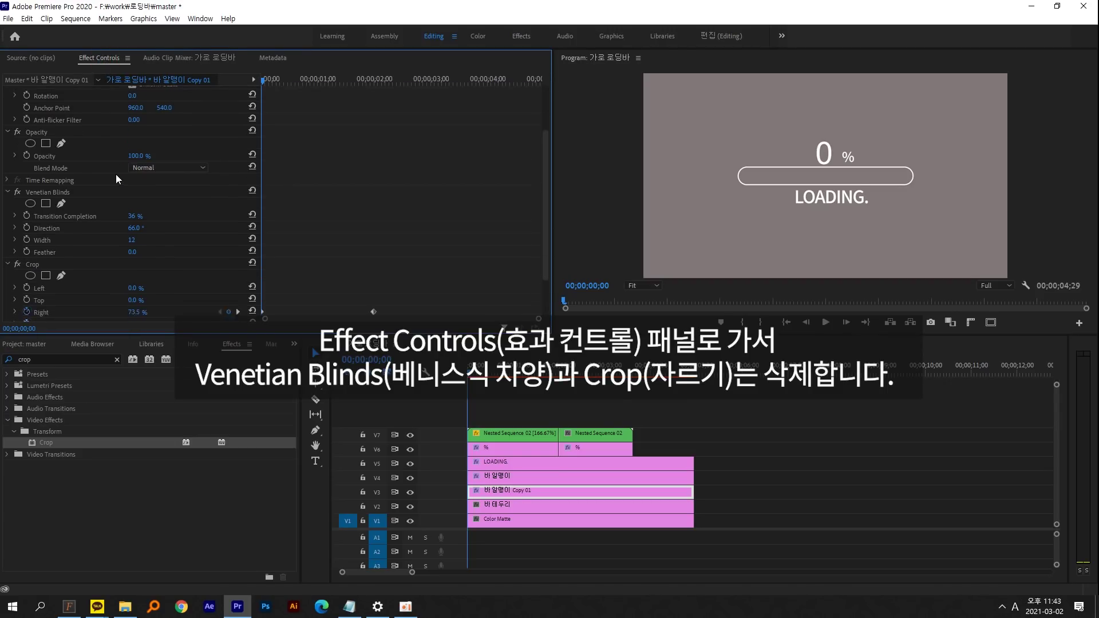
left_click(67, 172)
key("Delete")
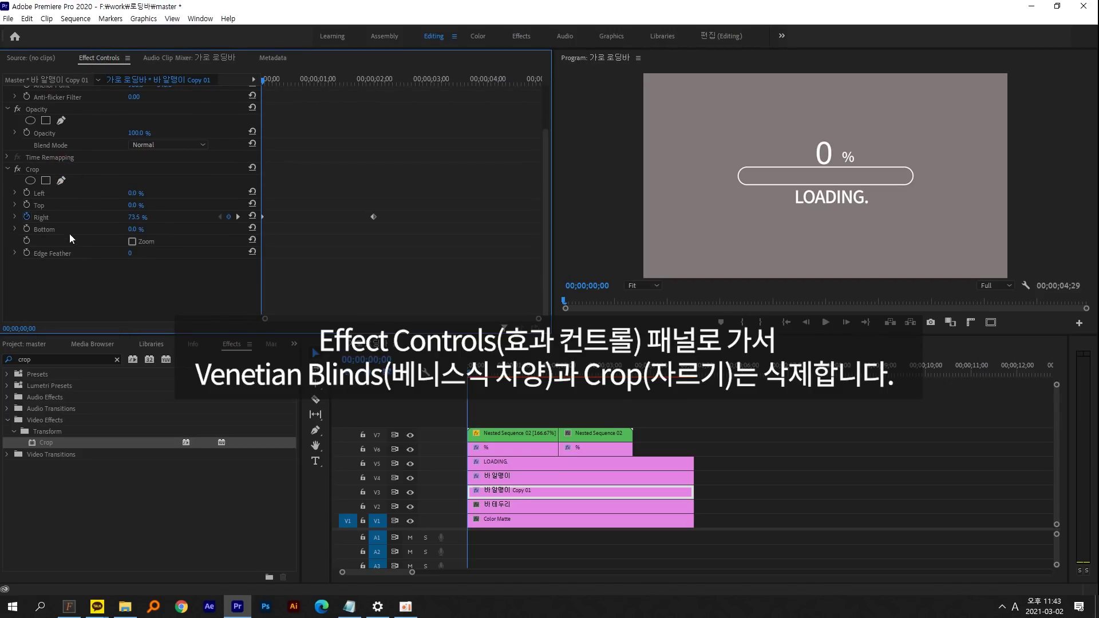
left_click(37, 170)
key("Delete")
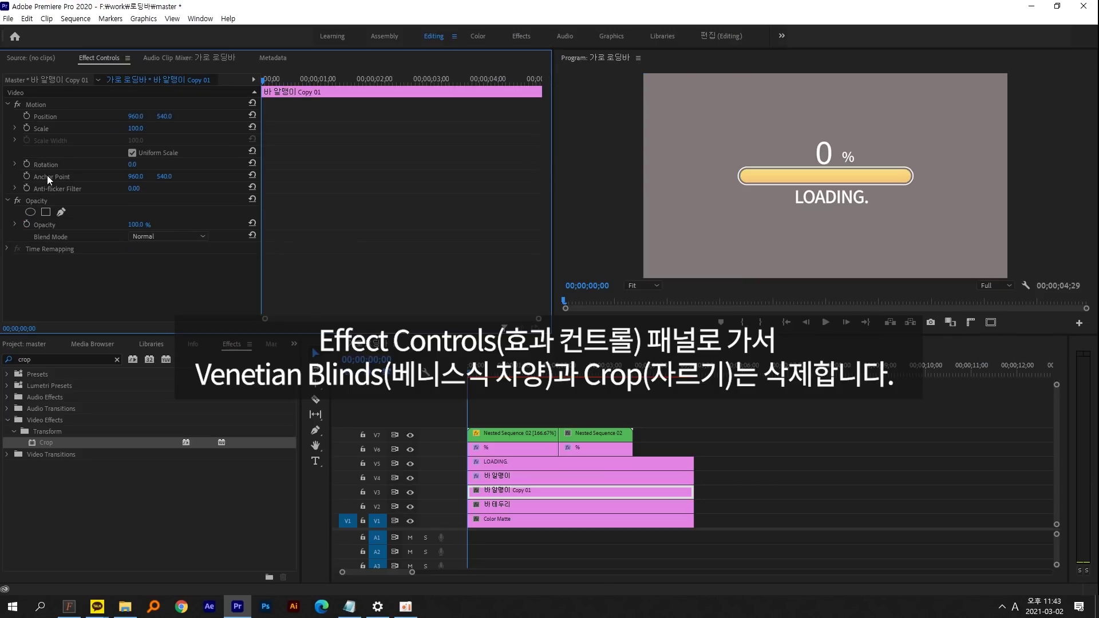
Step: Find the Tint effect and apply it to the 바 알맹이 Copy 01 clip
double_click(50, 358)
type("tint")
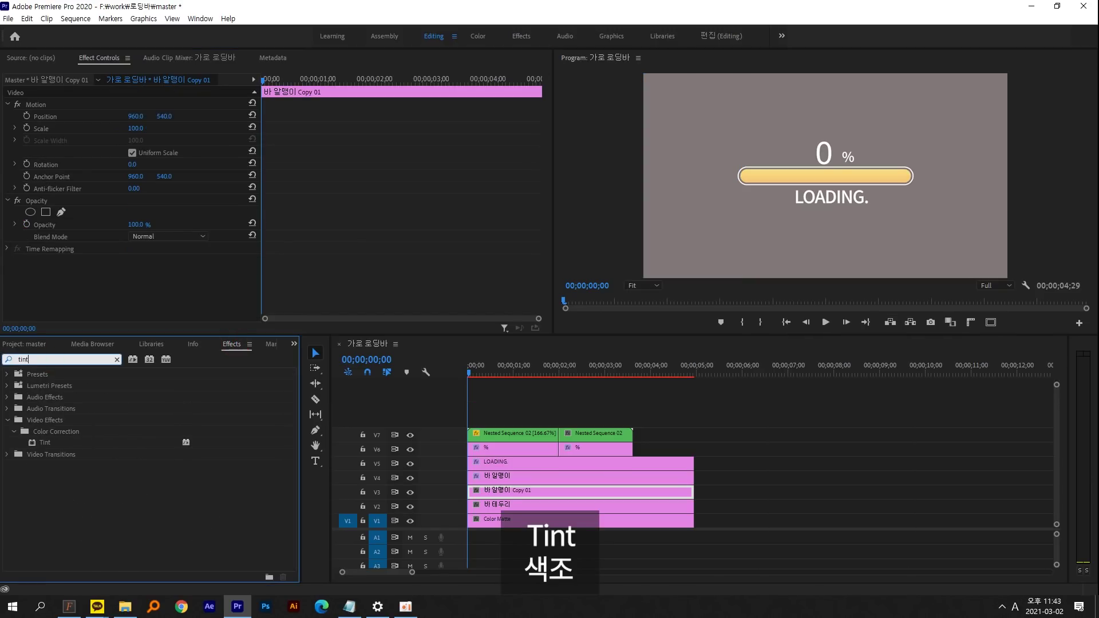
left_click_drag(50, 448, 499, 493)
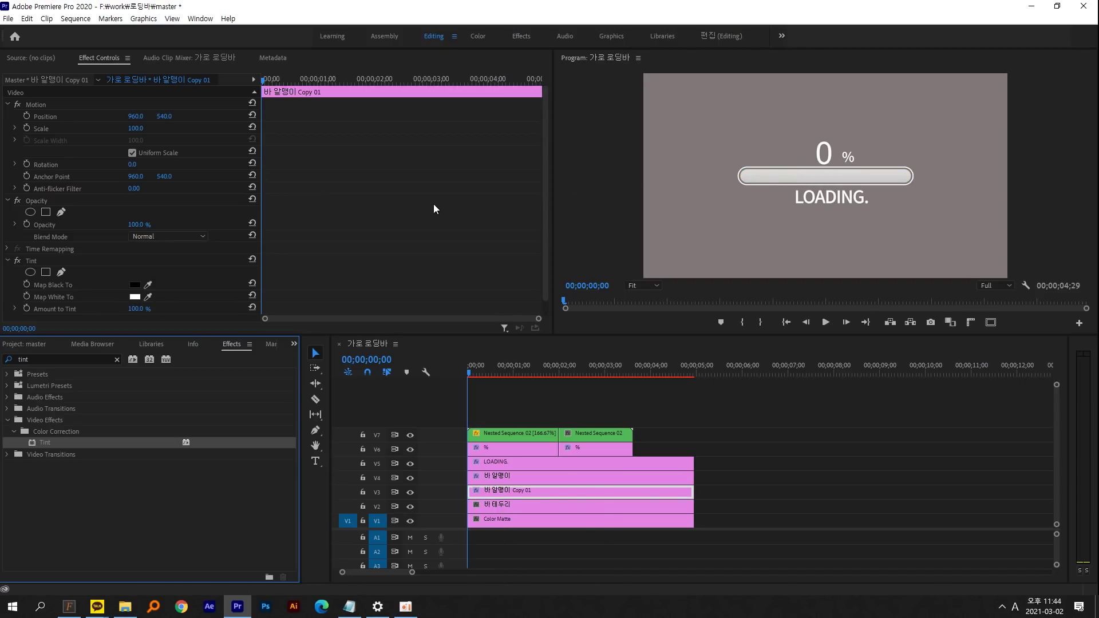
Step: Set the Tint effect's Map White To color to dark gray 404040 on the bar copy
scroll(57, 297, "down", 1)
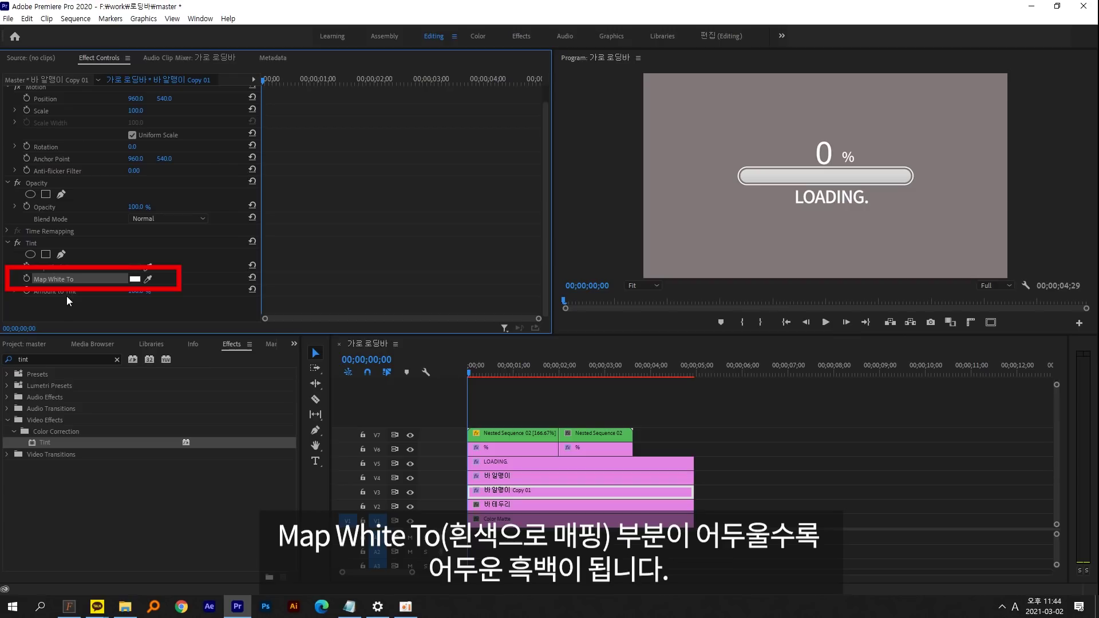
left_click(135, 279)
left_click_drag(401, 267, 343, 205)
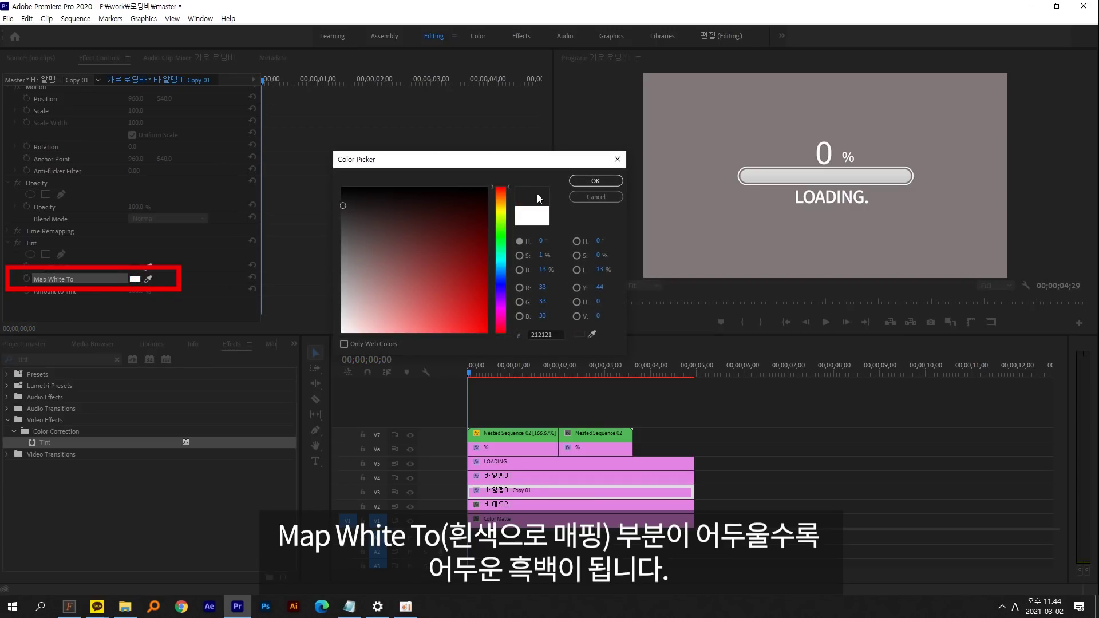
left_click(595, 180)
left_click(135, 278)
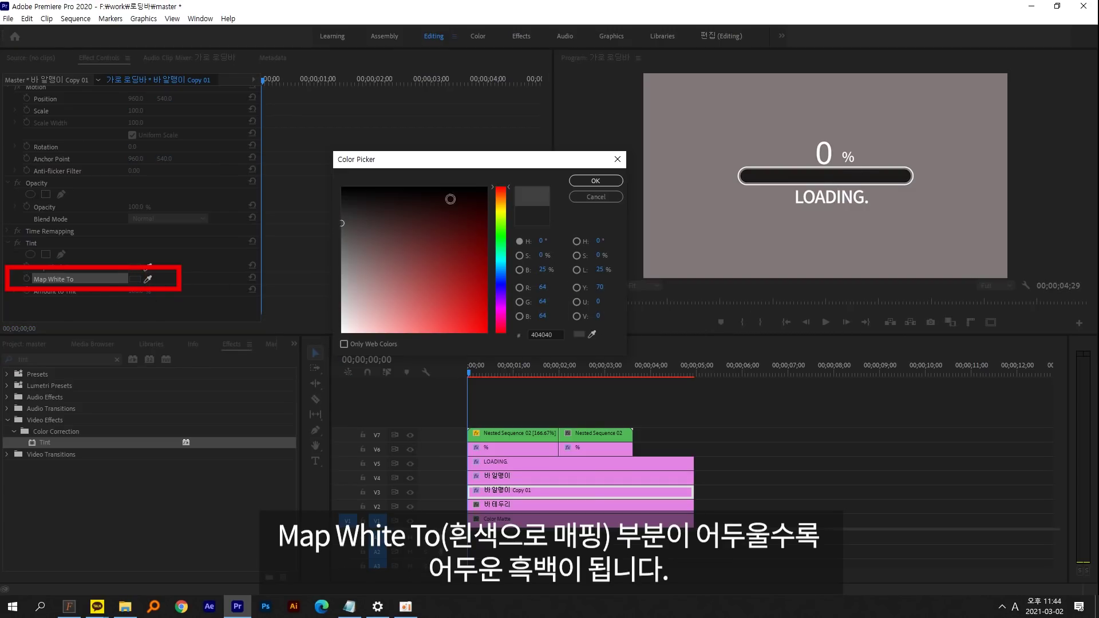
left_click(588, 179)
Step: Lower the bar copy's Opacity so the gray background bar is semi-transparent, and play back the sequence
scroll(11, 203, "up", 1)
left_click(9, 201)
left_click(10, 201)
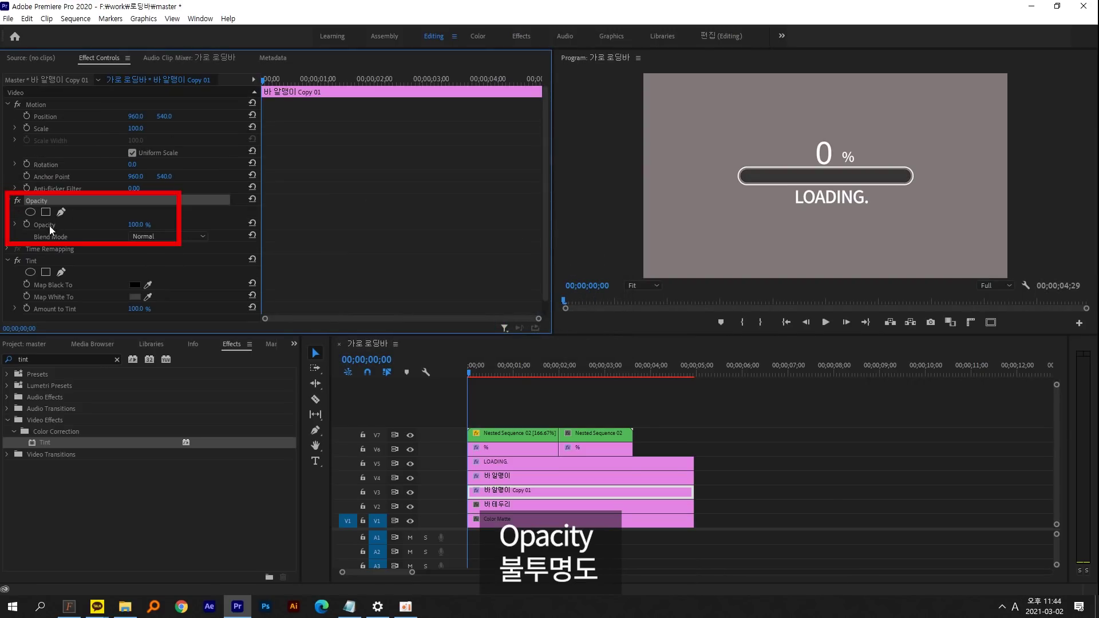
left_click_drag(137, 225, 122, 224)
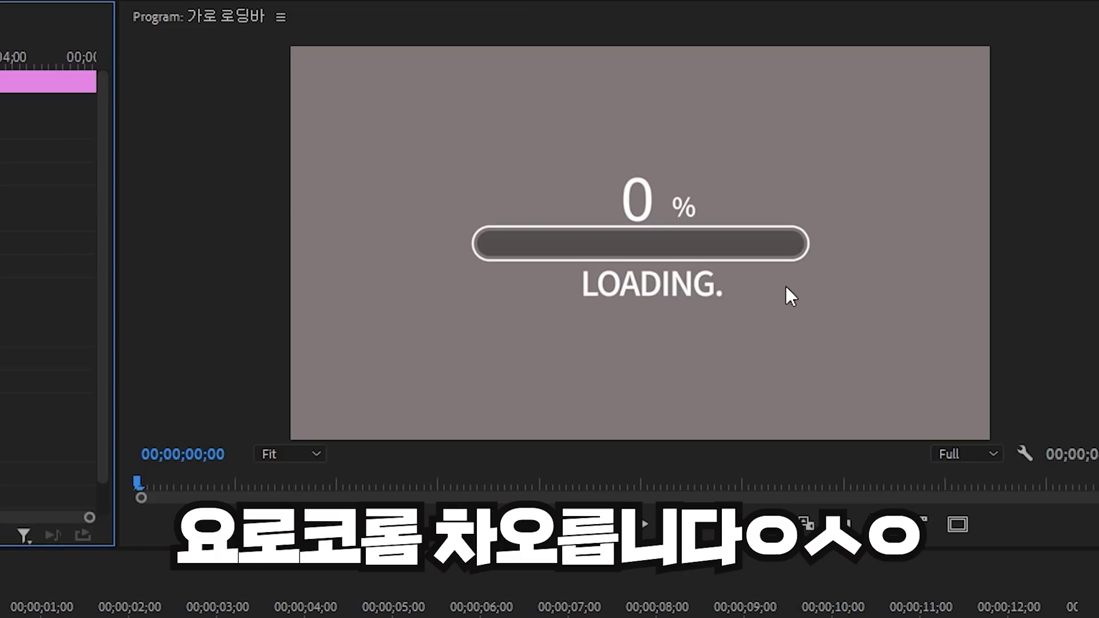
key("space")
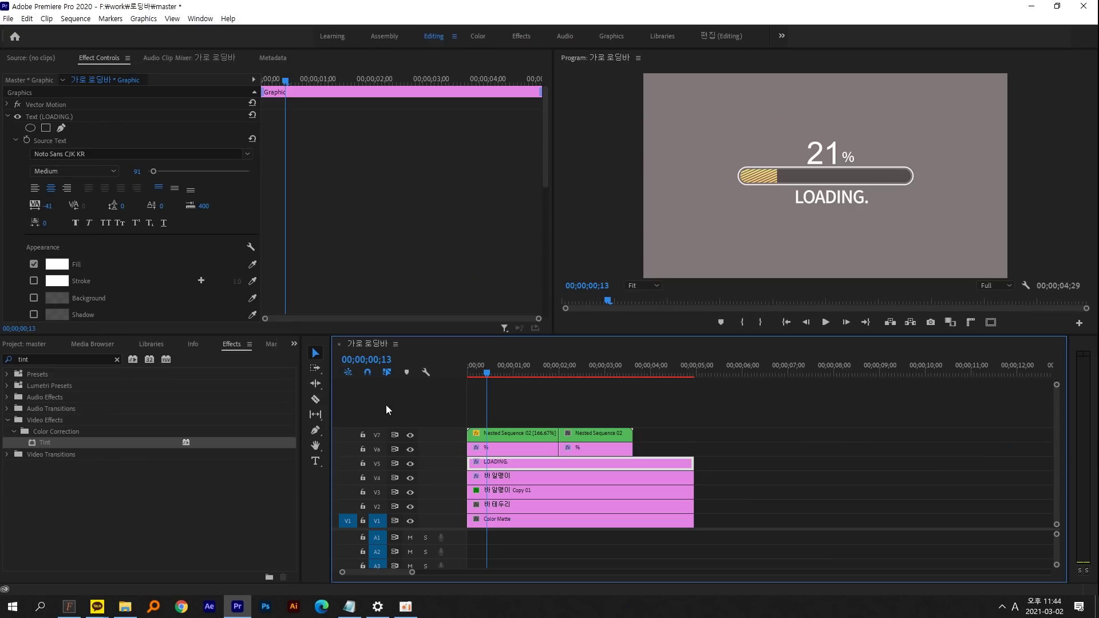
Step: Split the LOADING clip at 00;00;02;00 and cut the part before it into three short pieces
left_click_drag(490, 372, 558, 377)
left_click(315, 399)
left_click(558, 464)
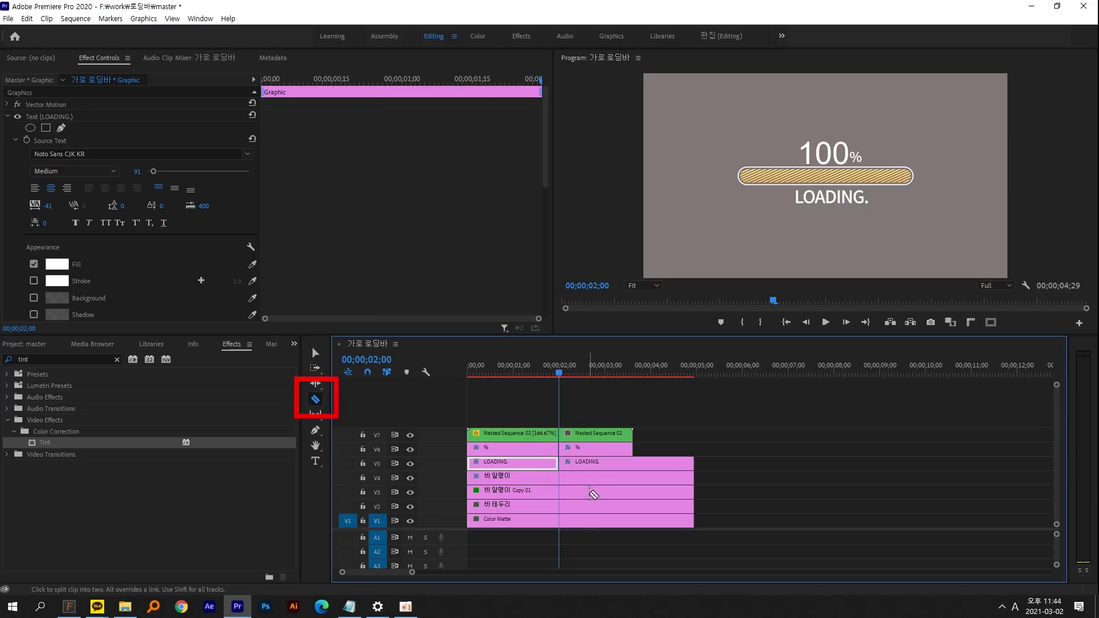
left_click(499, 464)
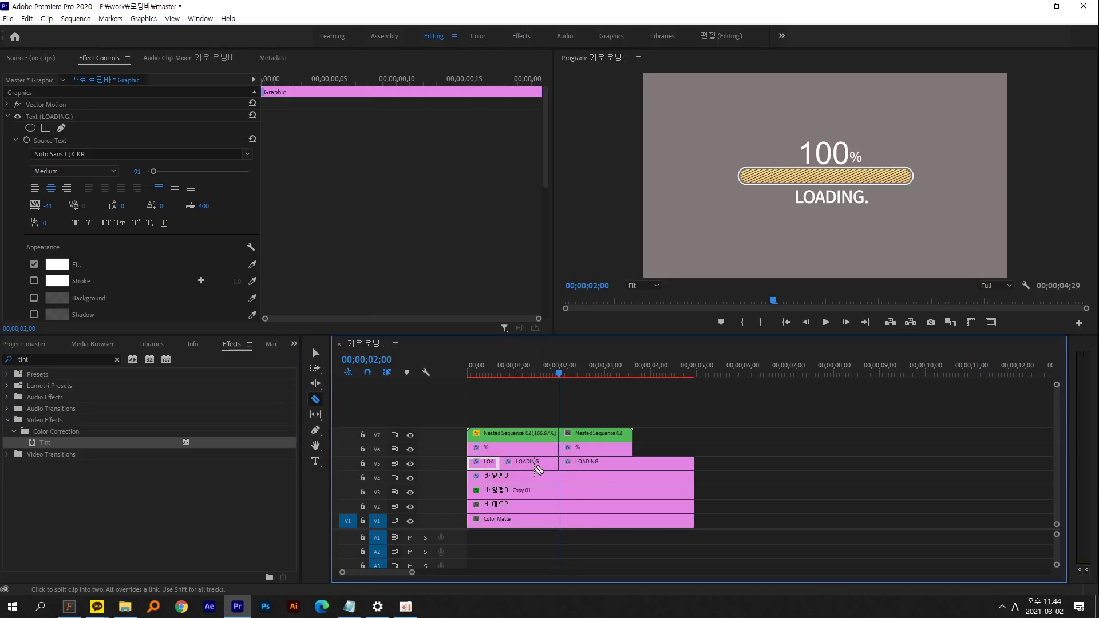
left_click(526, 465)
left_click(315, 353)
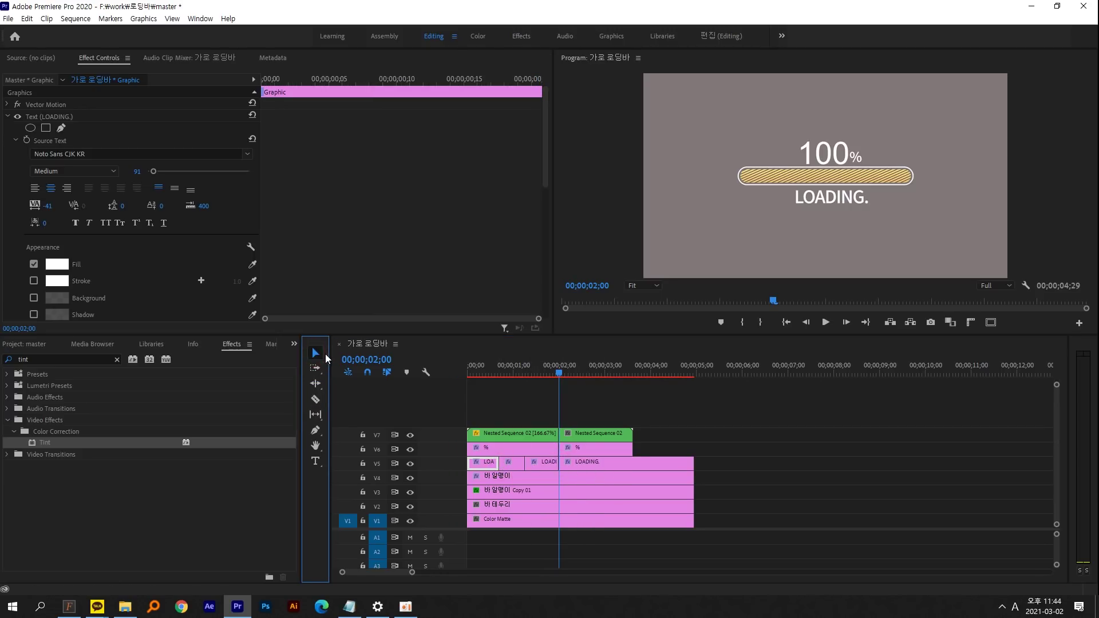
Step: Change the text of the second LOADING piece to "LOADING.."
mouse_move(513, 372)
left_mouse_down()
mouse_move(482, 372)
mouse_move(509, 369)
left_mouse_up()
left_click(499, 409)
left_click(483, 462)
left_click(517, 465)
left_click(851, 196)
double_click(853, 196)
key("End")
type(".")
left_click(315, 353)
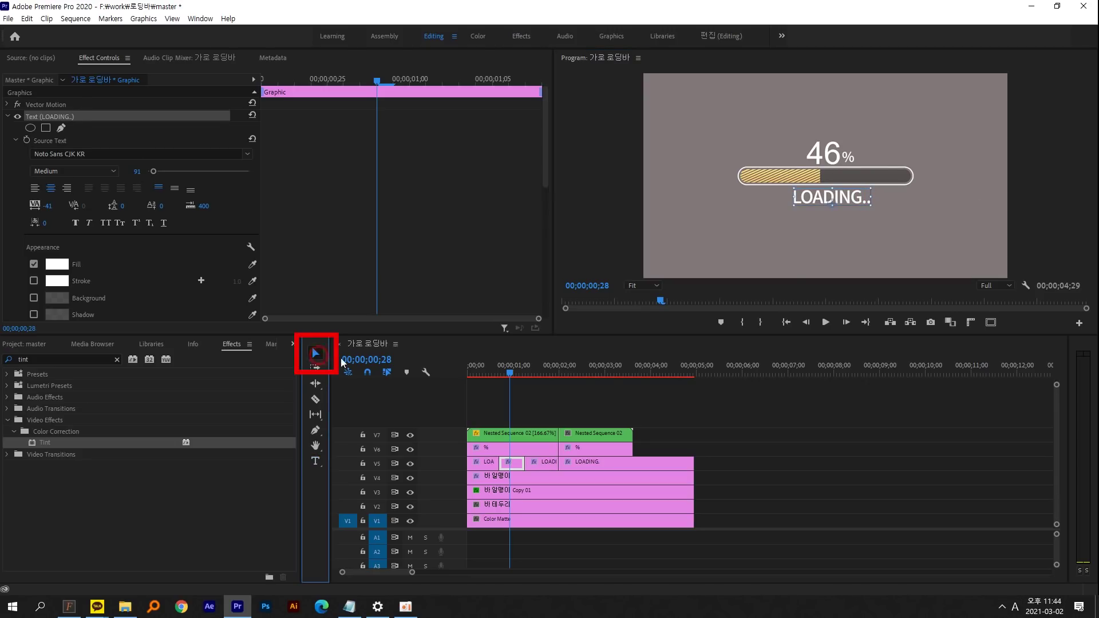
Step: Change the text of the third LOADING piece to "LOADING..."
left_click(548, 369)
left_click(544, 463)
left_click(955, 176)
key("t")
key("End")
type("..")
left_click(315, 352)
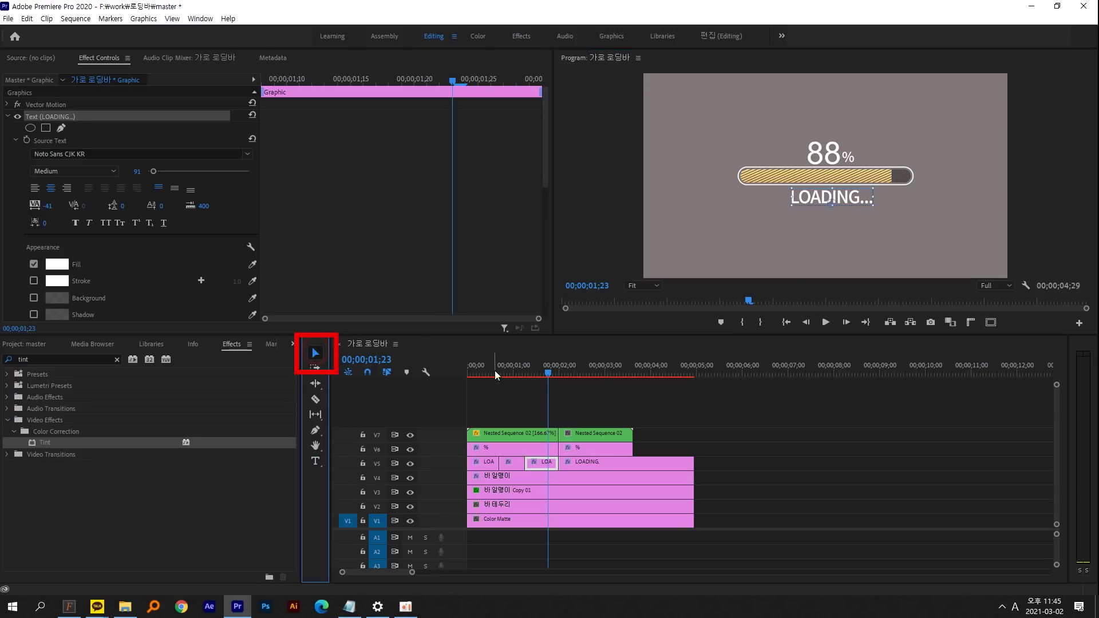
Step: Replace the text of the LOADING clip after 00;00;02;00 with "Complete!!" and play back the sequence from the start
left_click(582, 369)
left_click(631, 462)
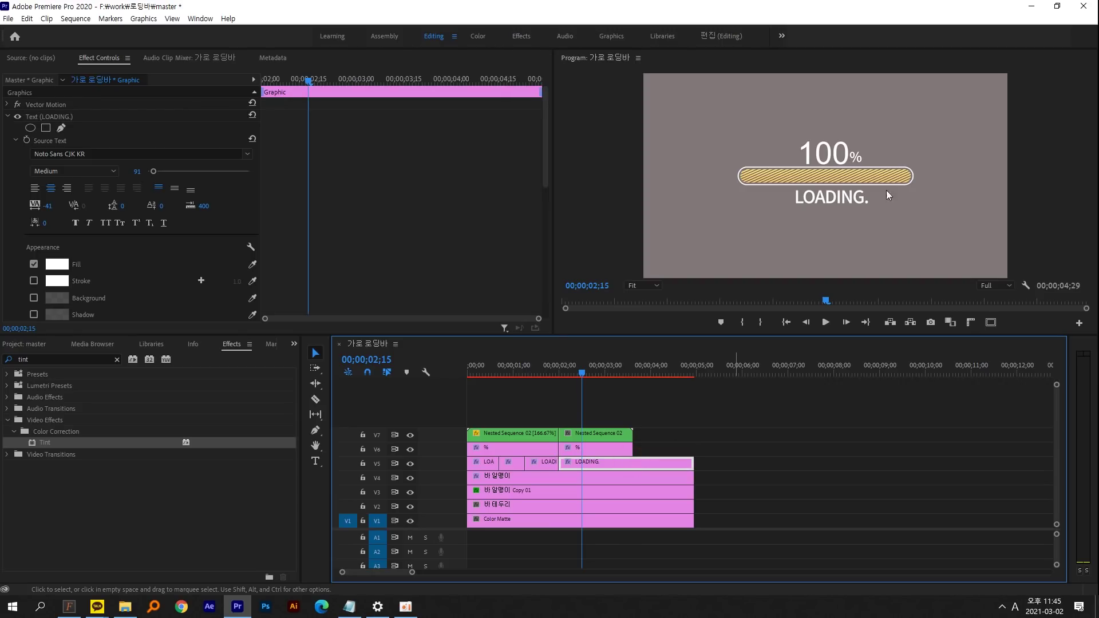
double_click(838, 198)
type("Complete!!")
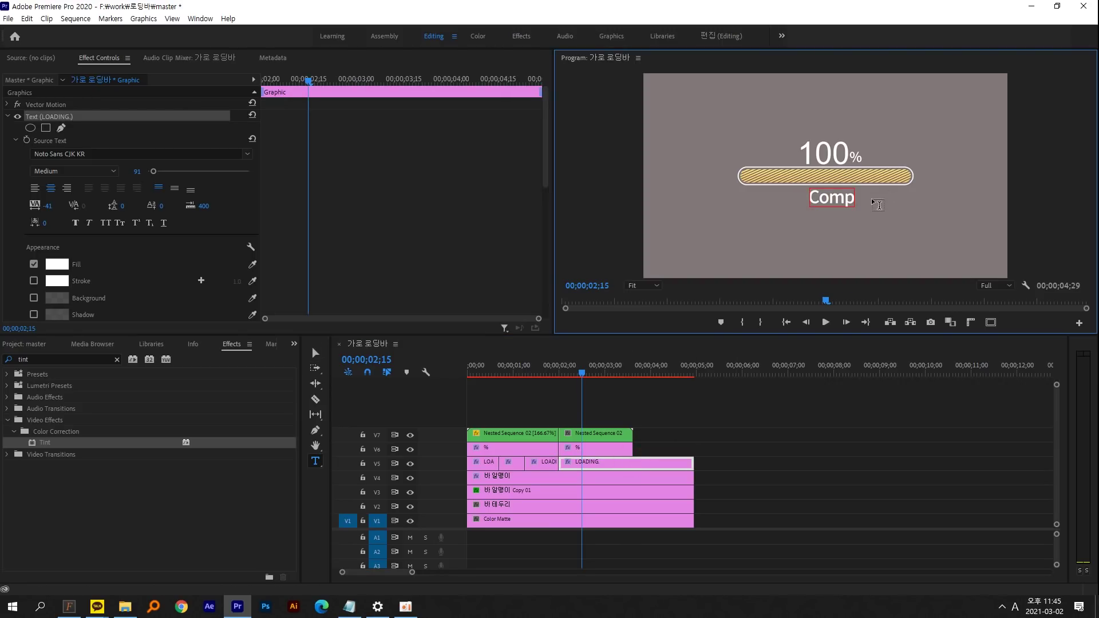
left_click(315, 352)
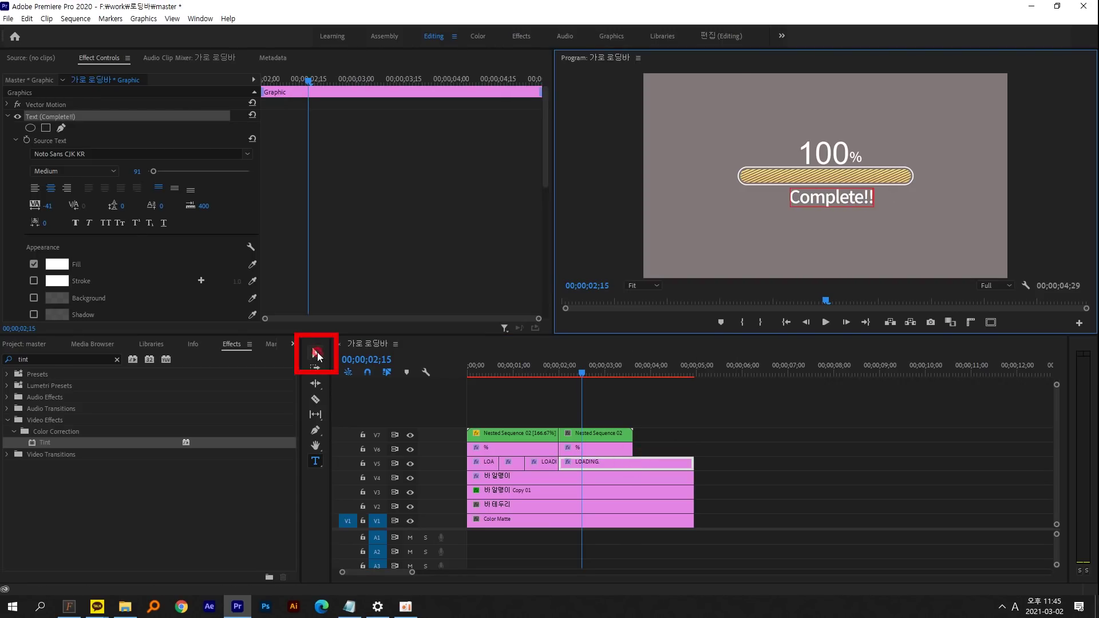
key("Home")
key("space")
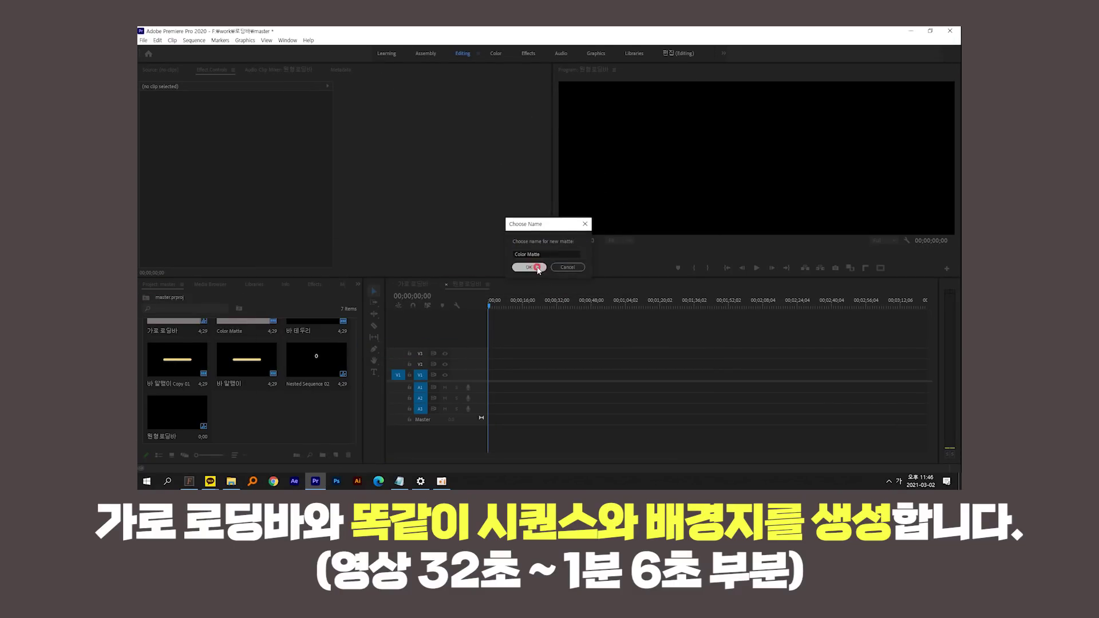
Step: Create the Color Matte for the 원형로딩바 sequence and a 1920 × 1080 legacy title named 원형바
left_click(538, 267)
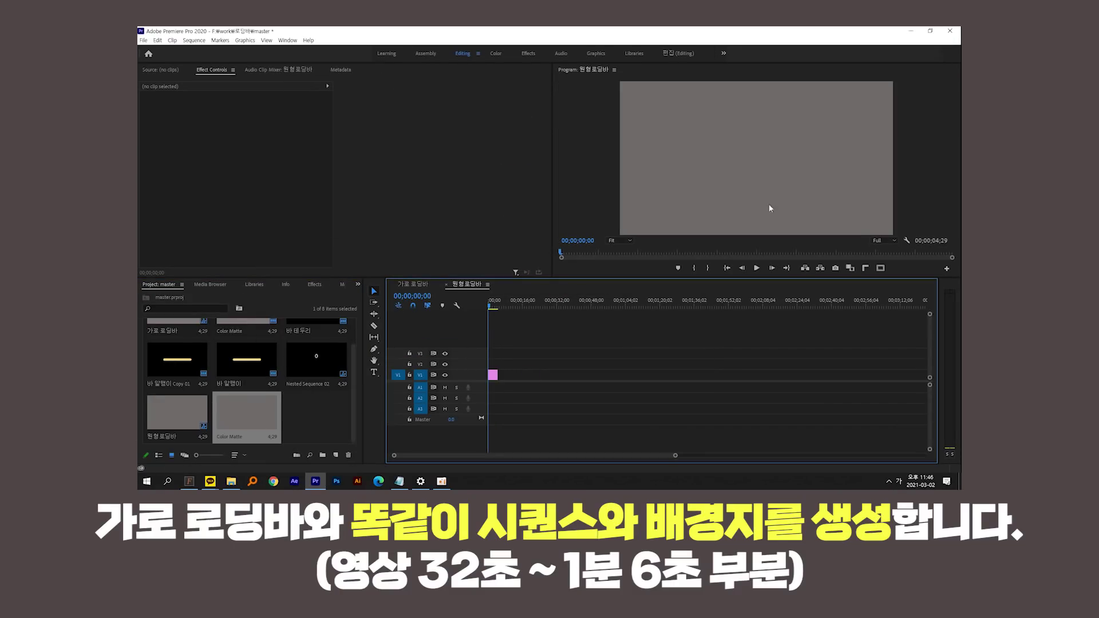
left_click(143, 40)
mouse_move(157, 50)
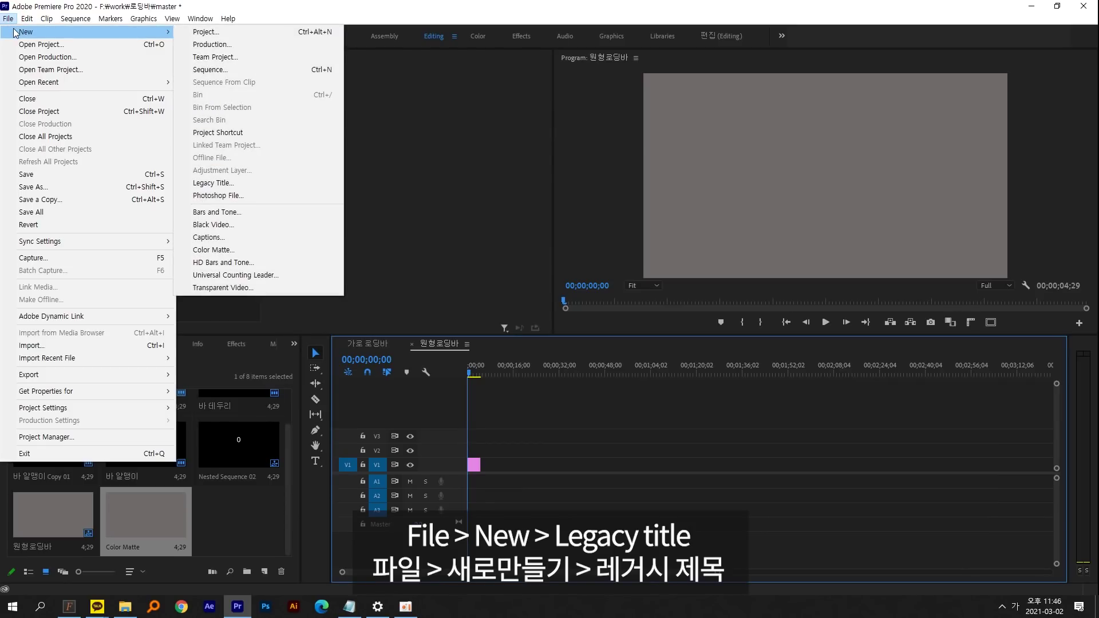
left_click(246, 182)
type("원형바")
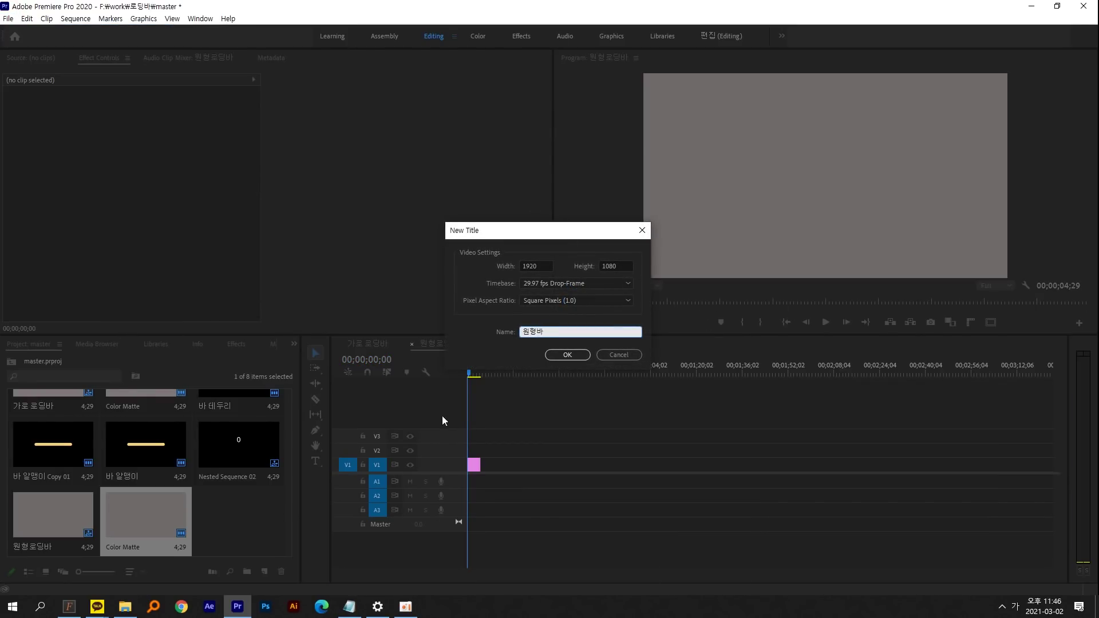
left_click(568, 354)
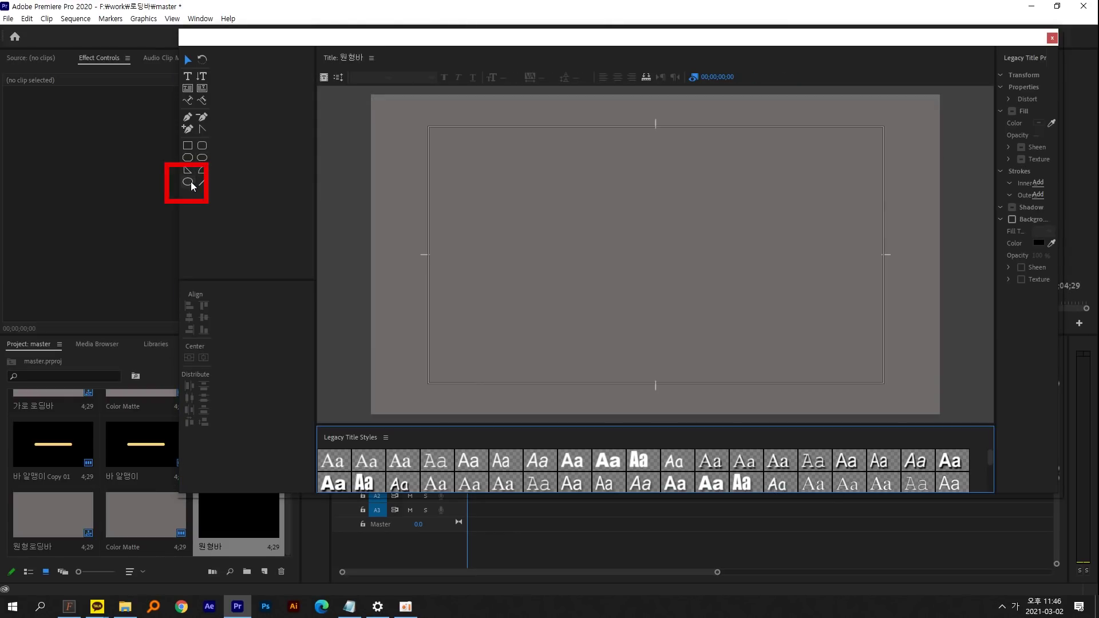
Step: Draw a circle about 677 wide with the Ellipse tool and center it horizontally and vertically in the title
left_click(188, 182)
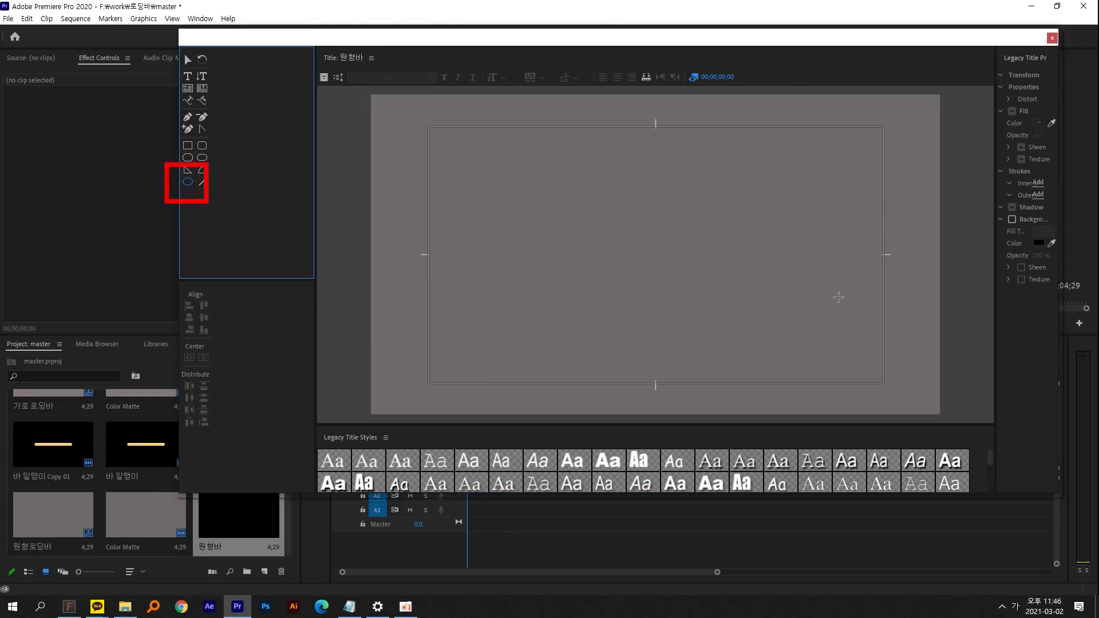
left_click(654, 242)
mouse_move(644, 236)
left_mouse_down()
mouse_move(763, 348)
mouse_move(736, 326)
mouse_move(744, 337)
left_mouse_up()
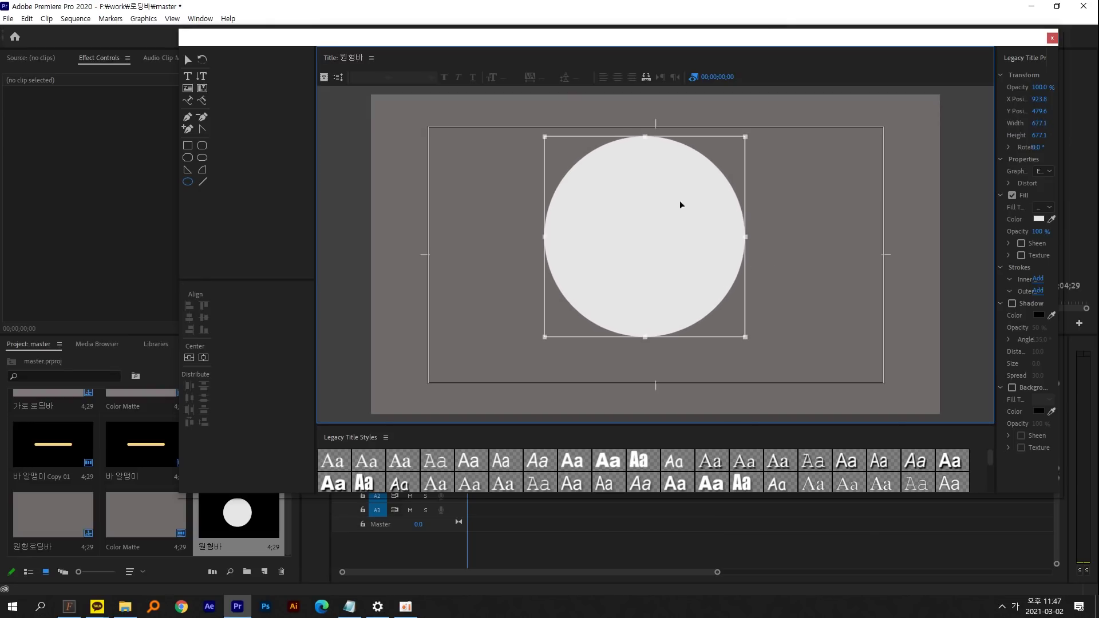
left_click(188, 59)
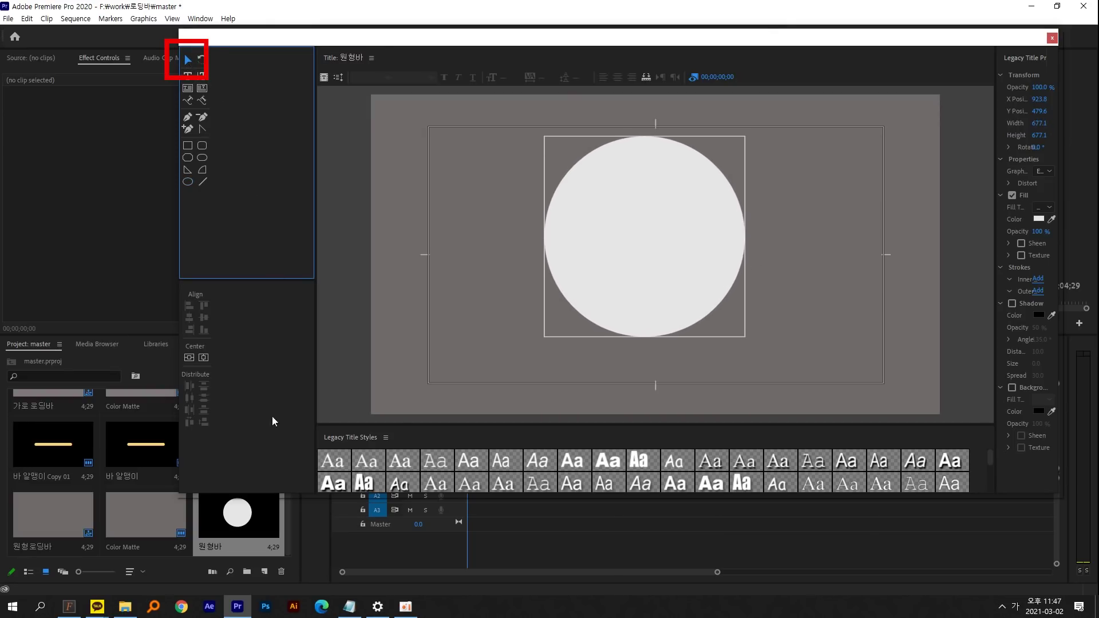
left_click(188, 357)
left_click(204, 357)
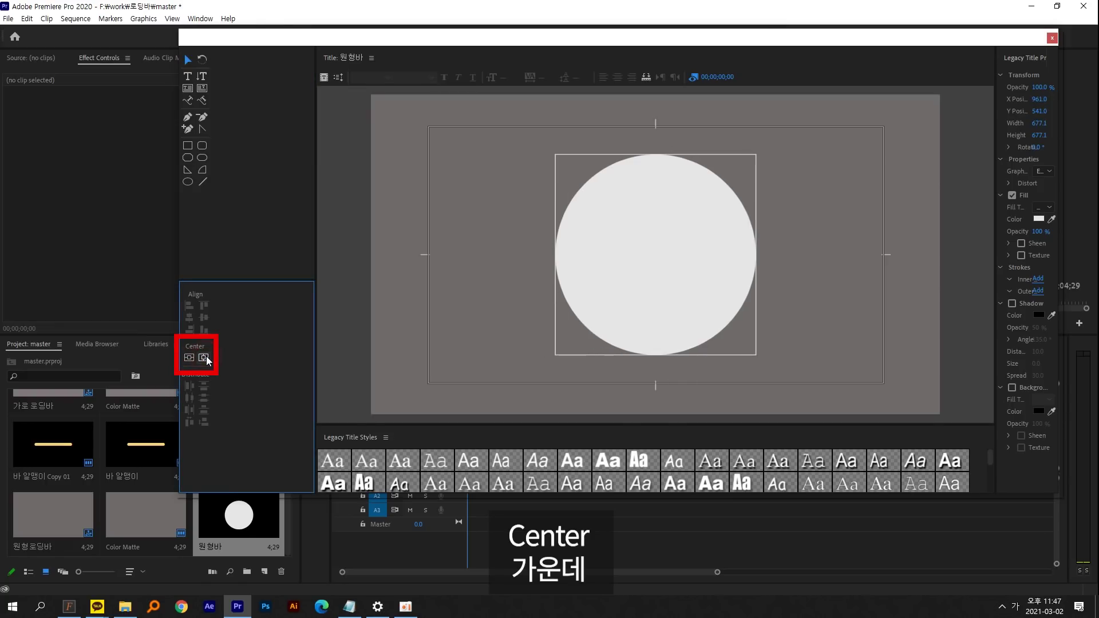
Step: Shrink the circle in the 원형바 title from its center to about 607.5 wide and high
left_click_drag(952, 32, 881, 27)
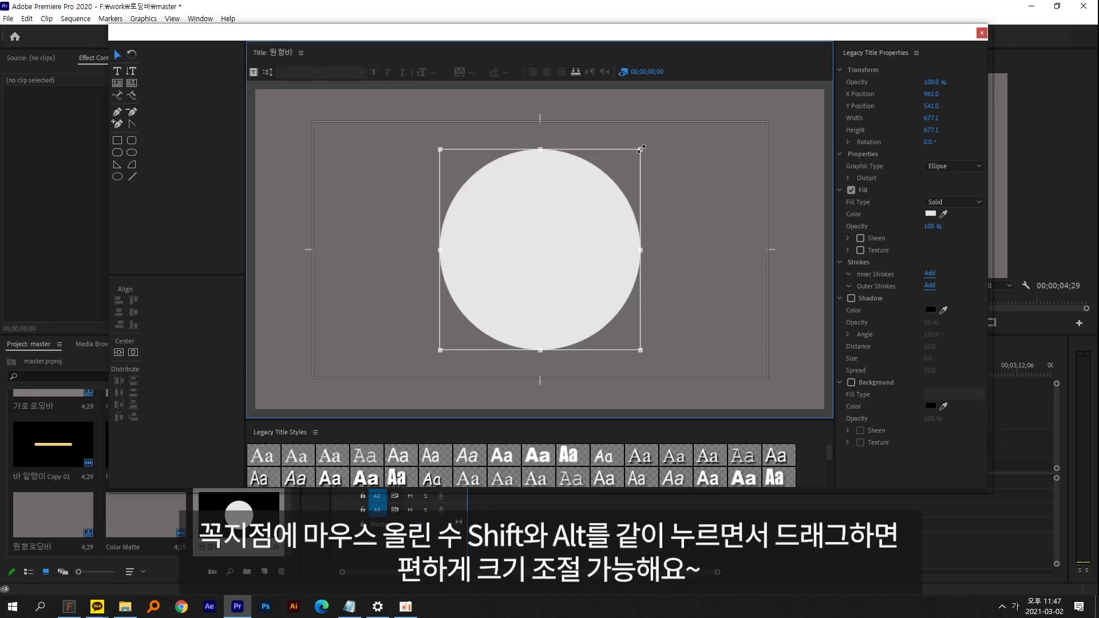
mouse_move(642, 149)
left_mouse_down()
mouse_move(616, 174)
mouse_move(630, 160)
left_mouse_up()
left_click(563, 241)
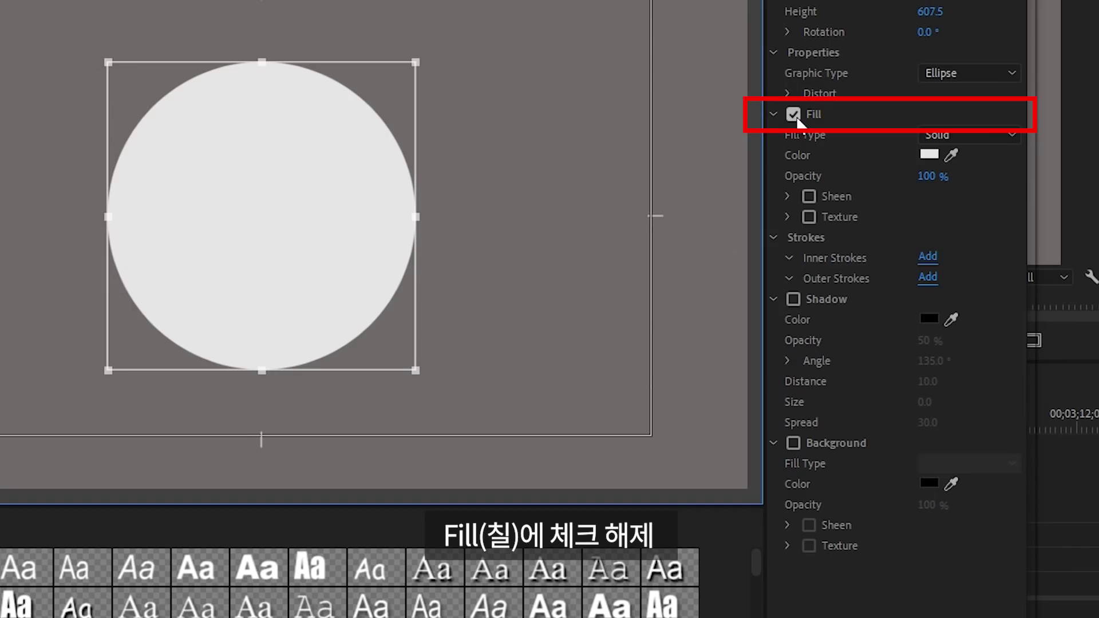
Step: Turn off the circle's fill and add an outer stroke with size 11.0
left_click(851, 190)
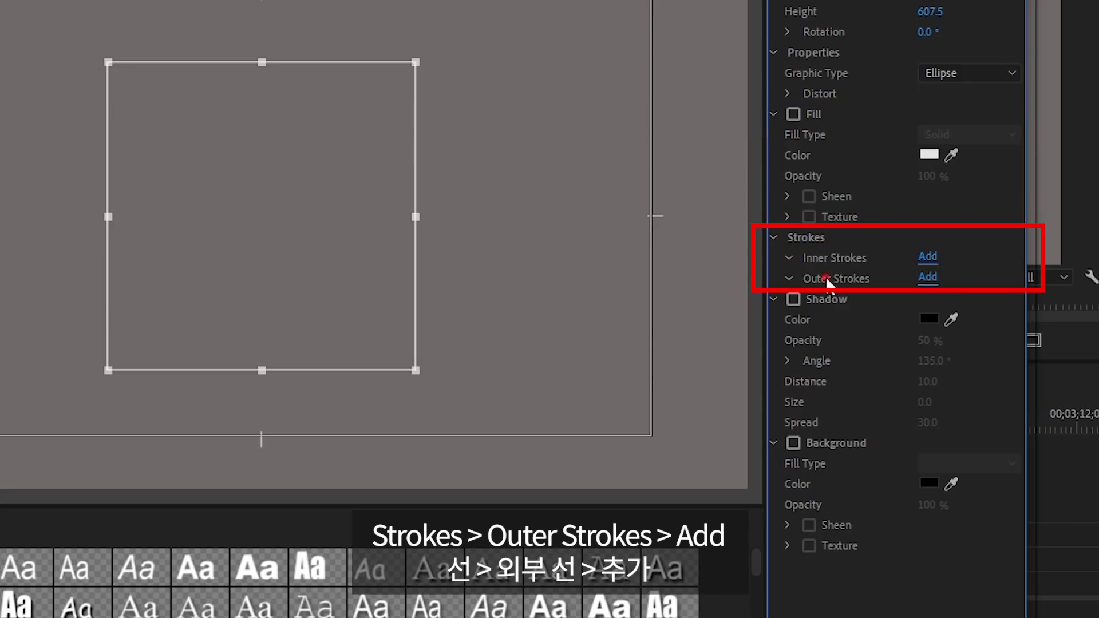
left_click(927, 278)
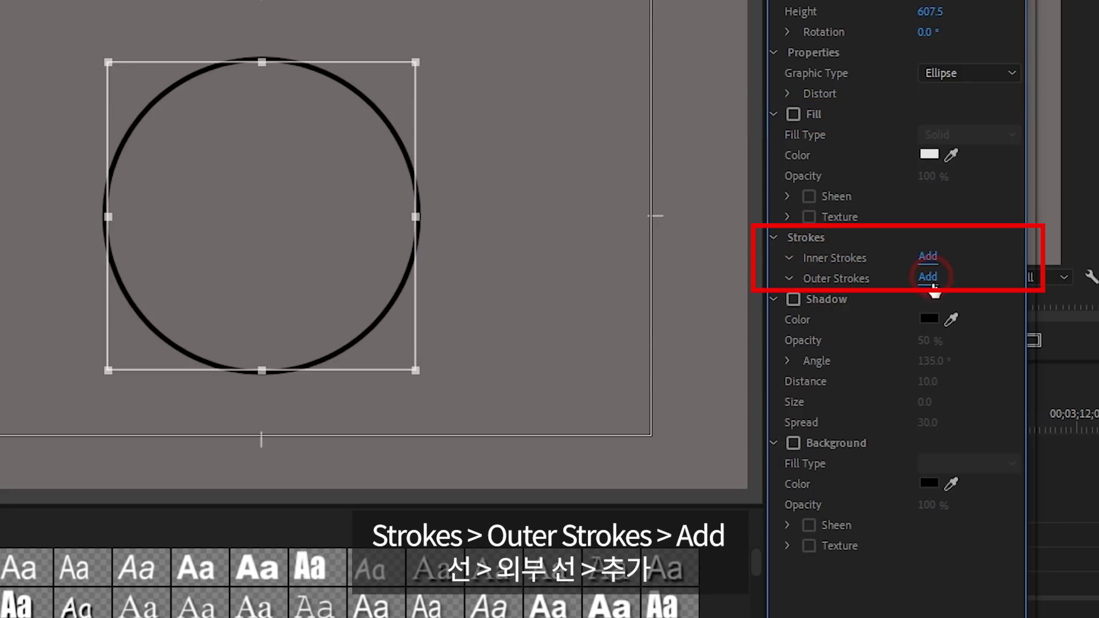
mouse_move(922, 343)
left_mouse_down()
mouse_move(939, 344)
mouse_move(927, 343)
left_mouse_up()
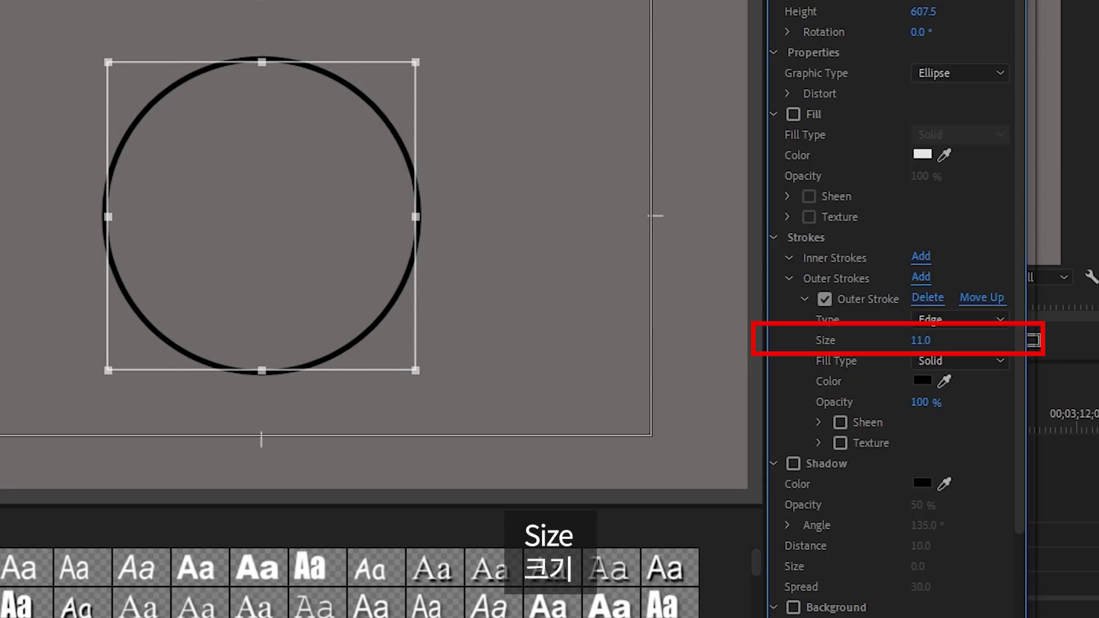
Step: Give the outer stroke a Linear Gradient fill from yellow-green ECF86B to orange
left_click(966, 362)
left_click(972, 404)
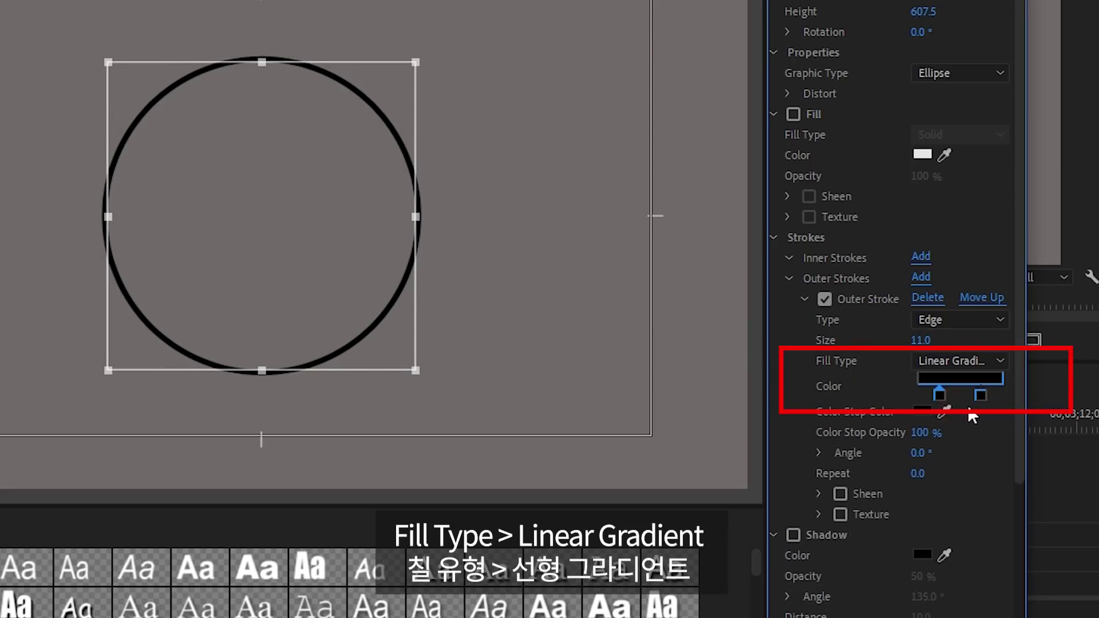
double_click(938, 394)
left_click(425, 328)
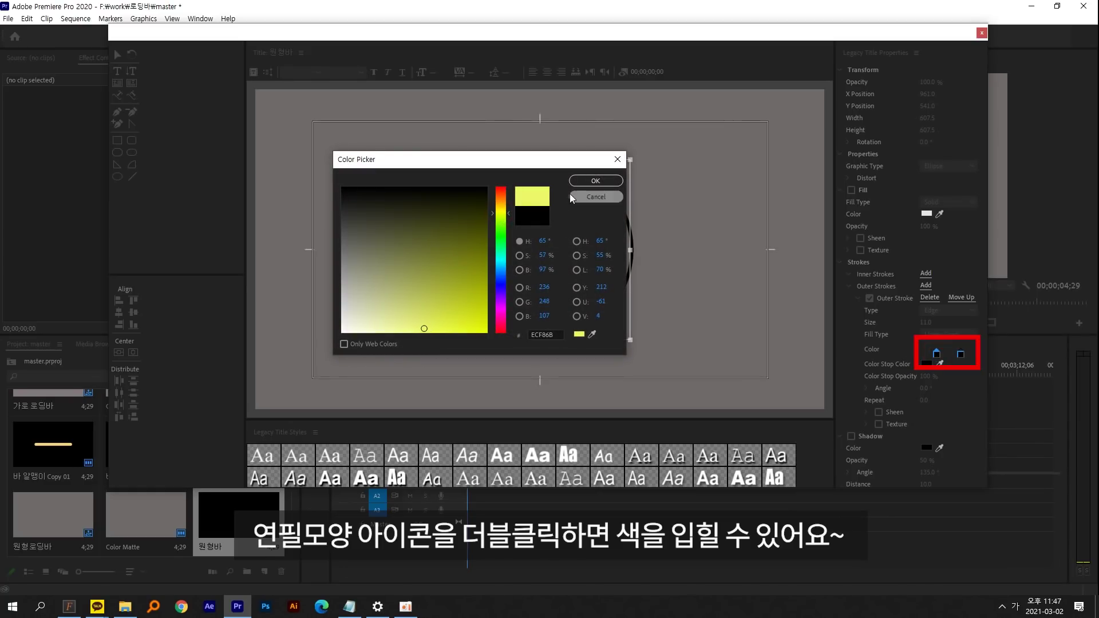
left_click(595, 180)
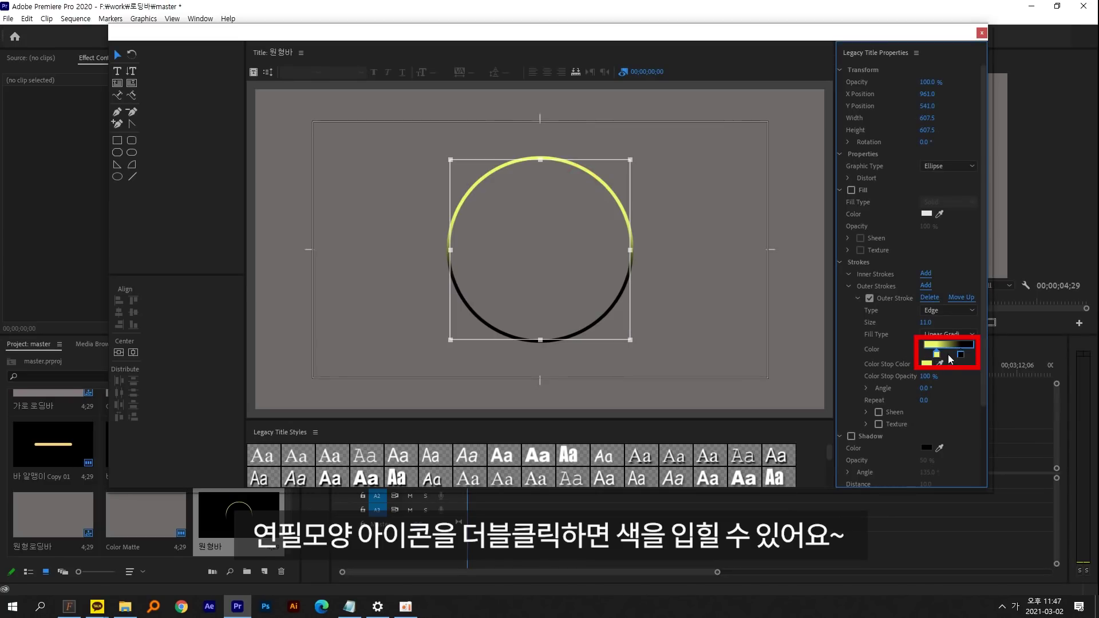
double_click(961, 353)
left_click(431, 327)
left_click(595, 180)
left_click(714, 134)
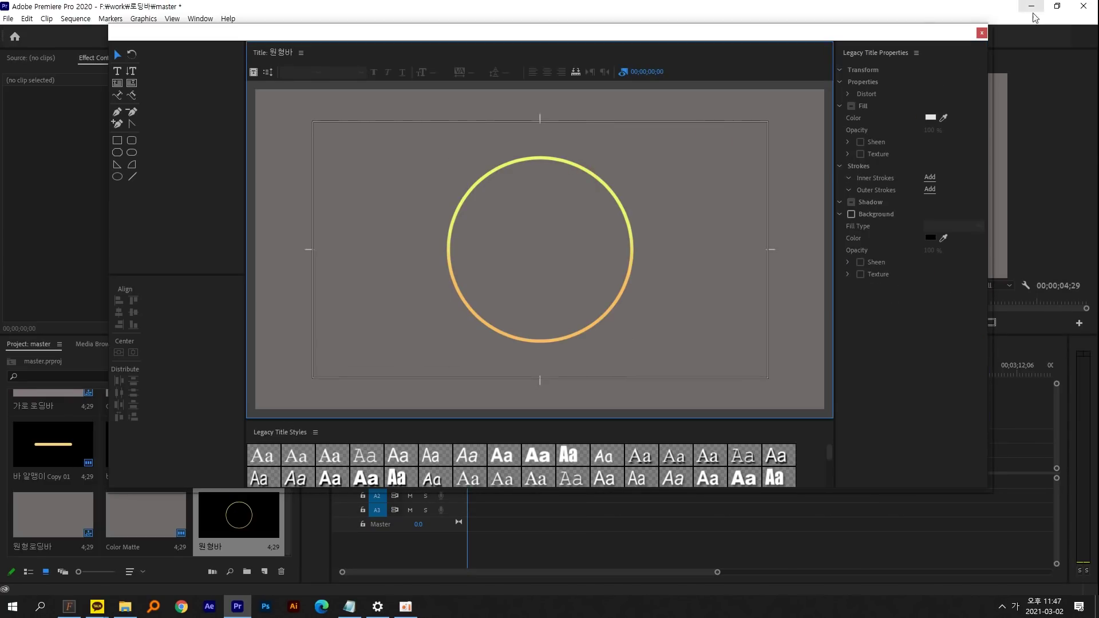
Step: Place the 원형바 title on V2 above the Color Matte and duplicate the clip onto V3
left_click(981, 33)
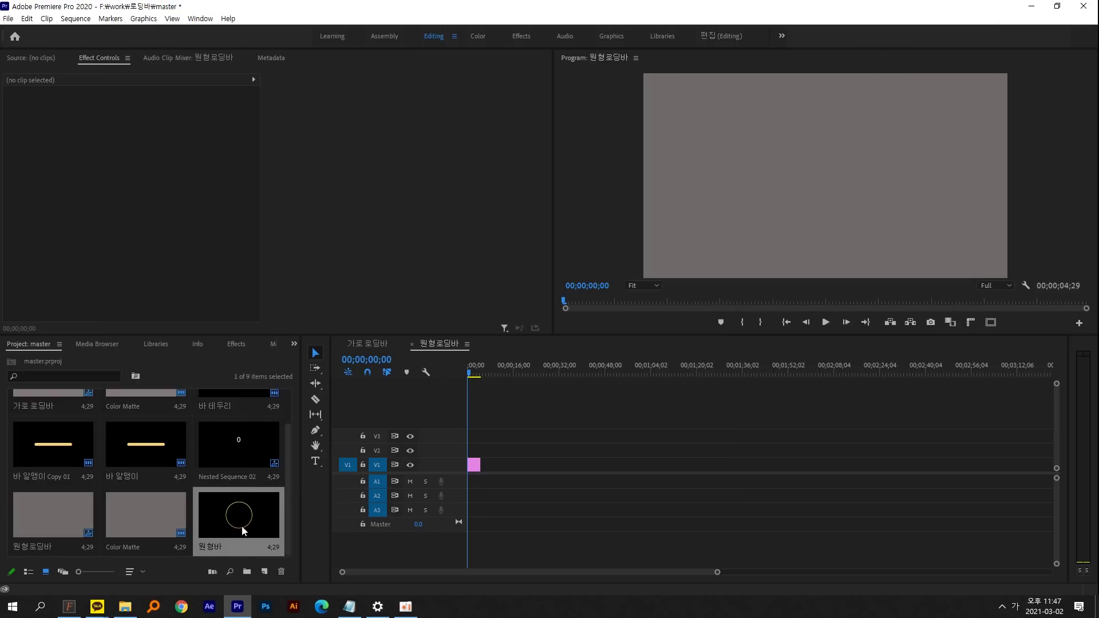
left_click_drag(243, 525, 474, 450)
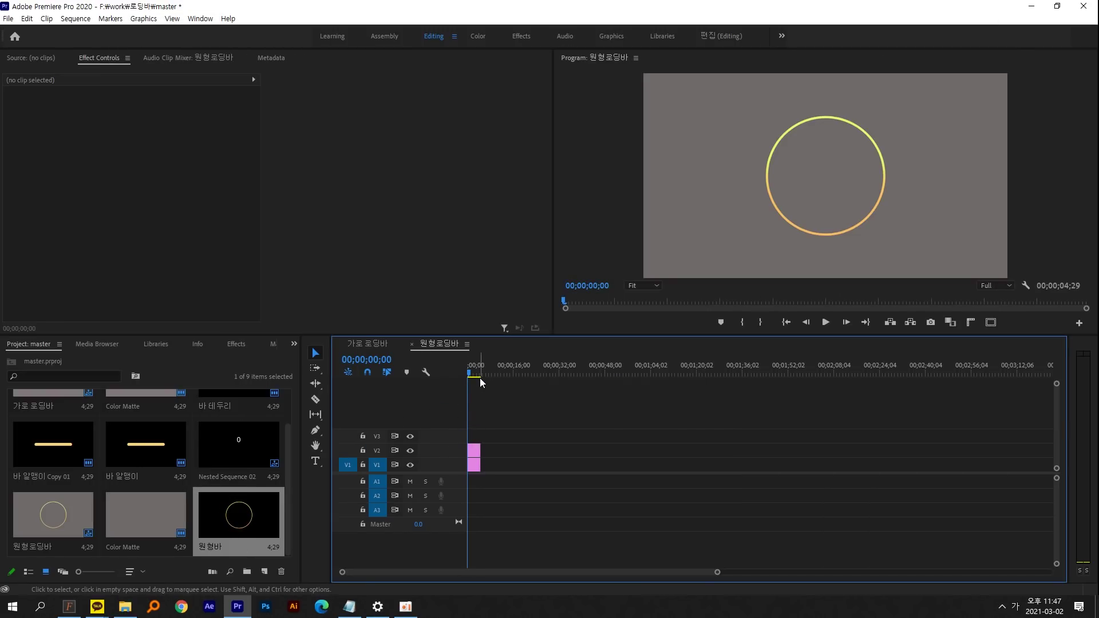
key("equal")
key("equal")
key("equal")
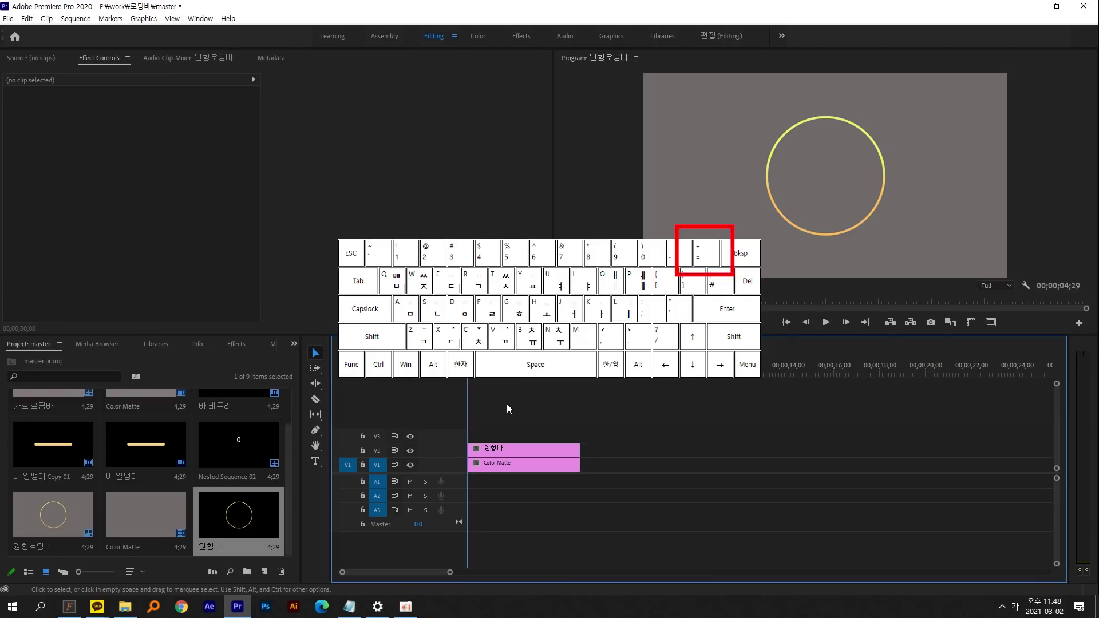
left_click(511, 450)
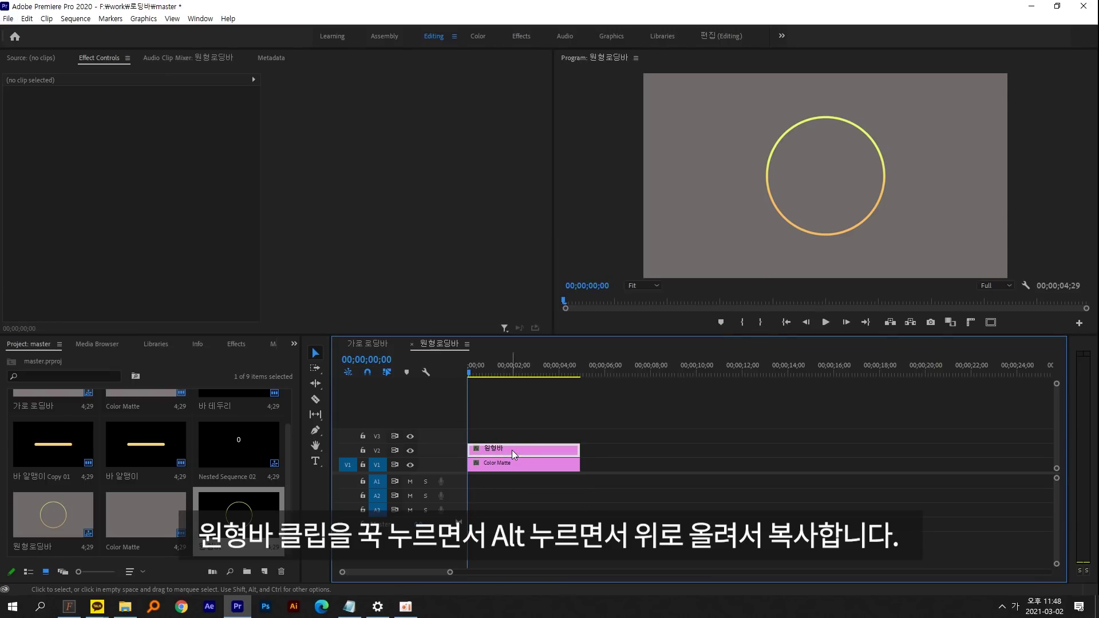
left_click_drag(511, 450, 543, 409)
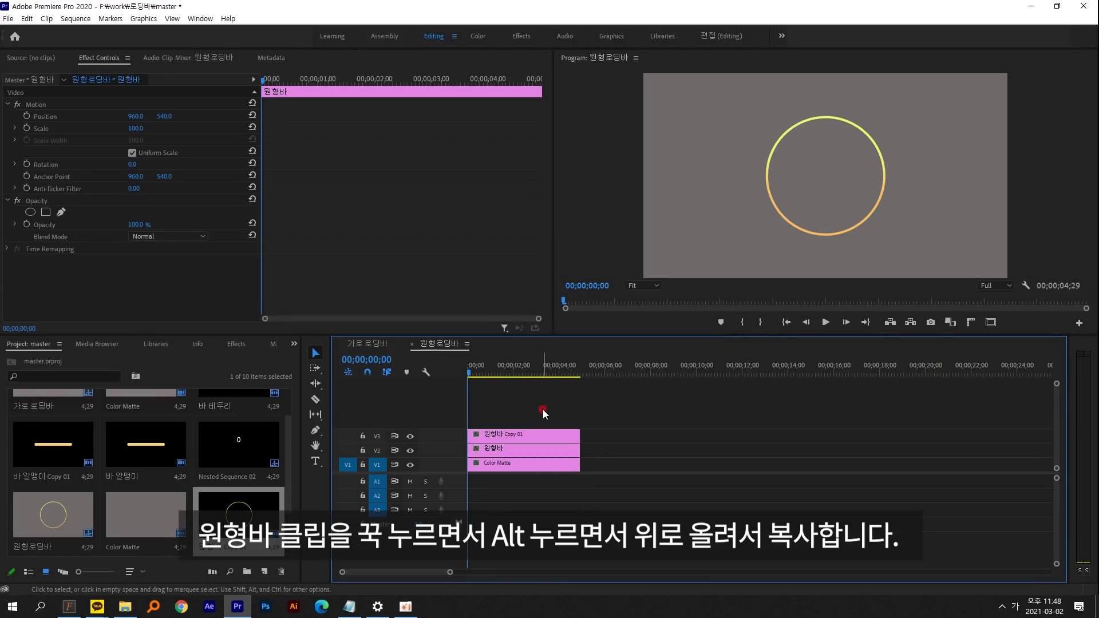
left_click(543, 410)
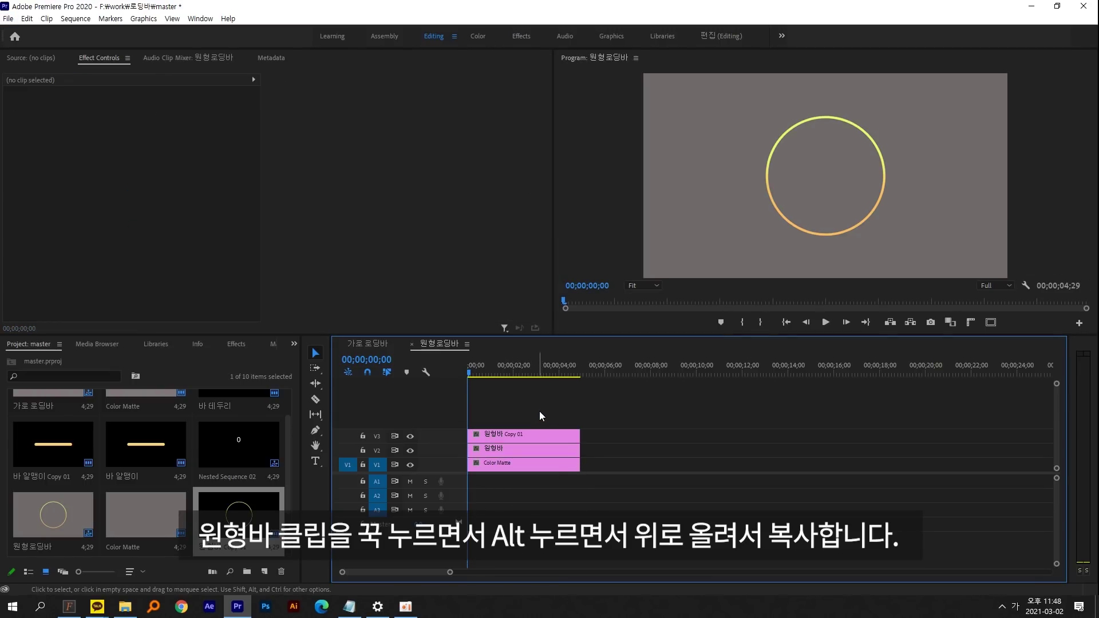
Step: Find the Tint effect and apply it to the 원형바 clip on V2
left_click(501, 449)
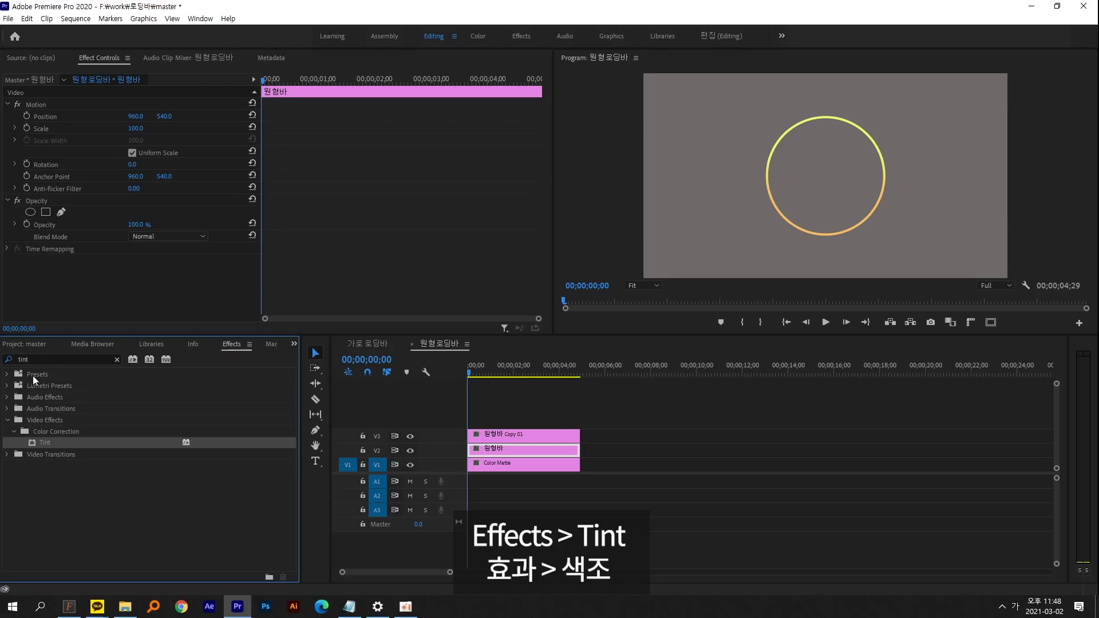
left_click(52, 358)
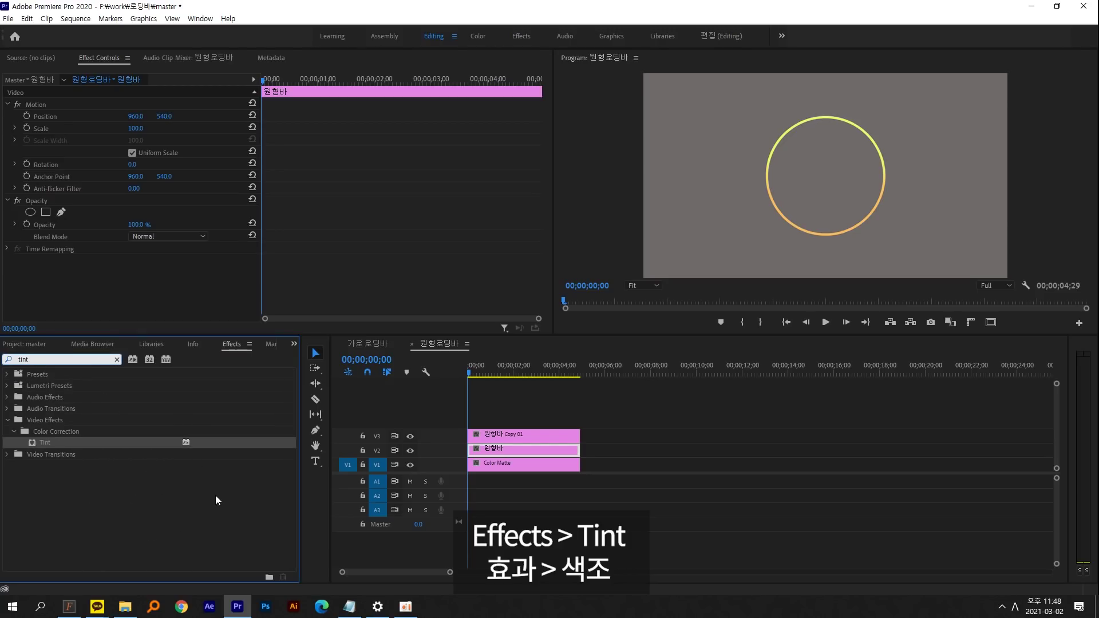
left_click(47, 442)
left_click_drag(47, 441, 506, 448)
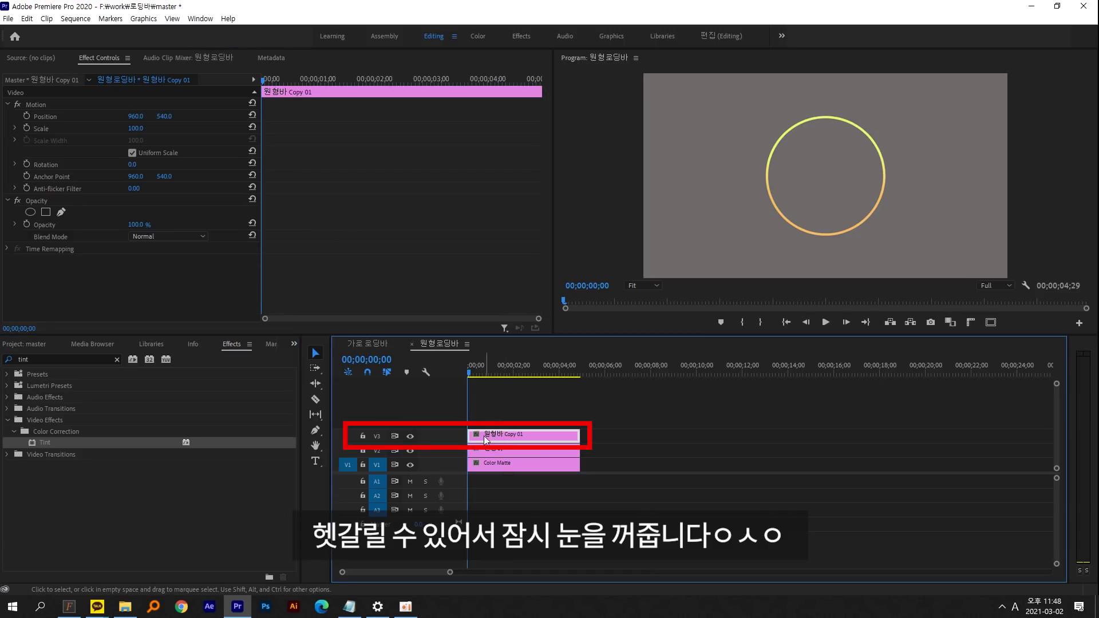
Step: Hide track V3 and set the Tint effect's Map White To color on the V2 원형바 clip to 272626
left_click(411, 436)
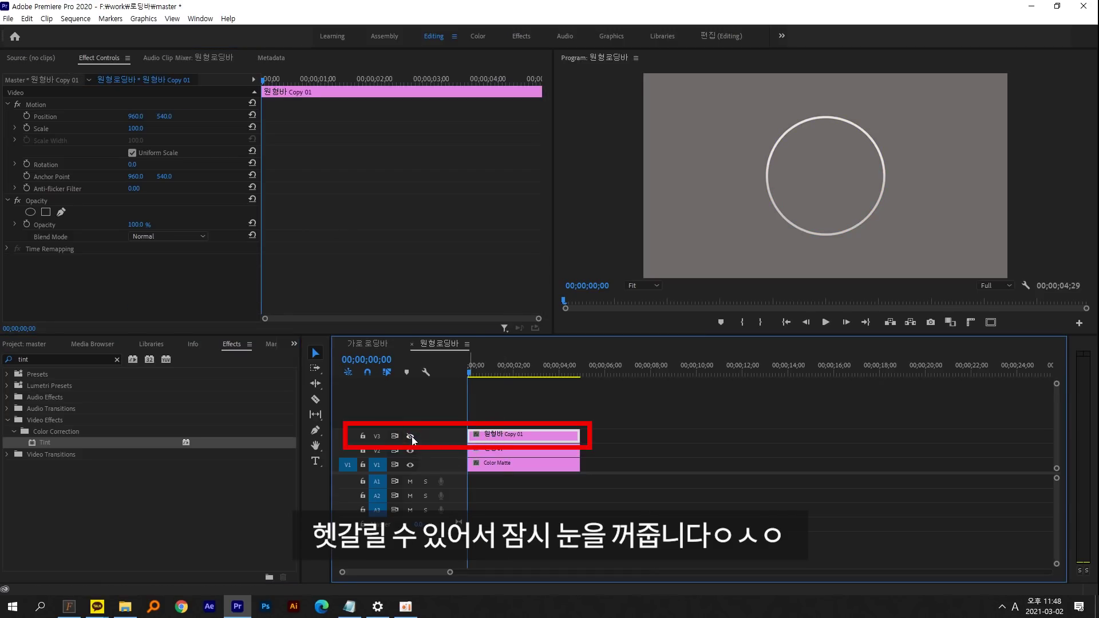
left_click(503, 453)
scroll(70, 246, "down", 1)
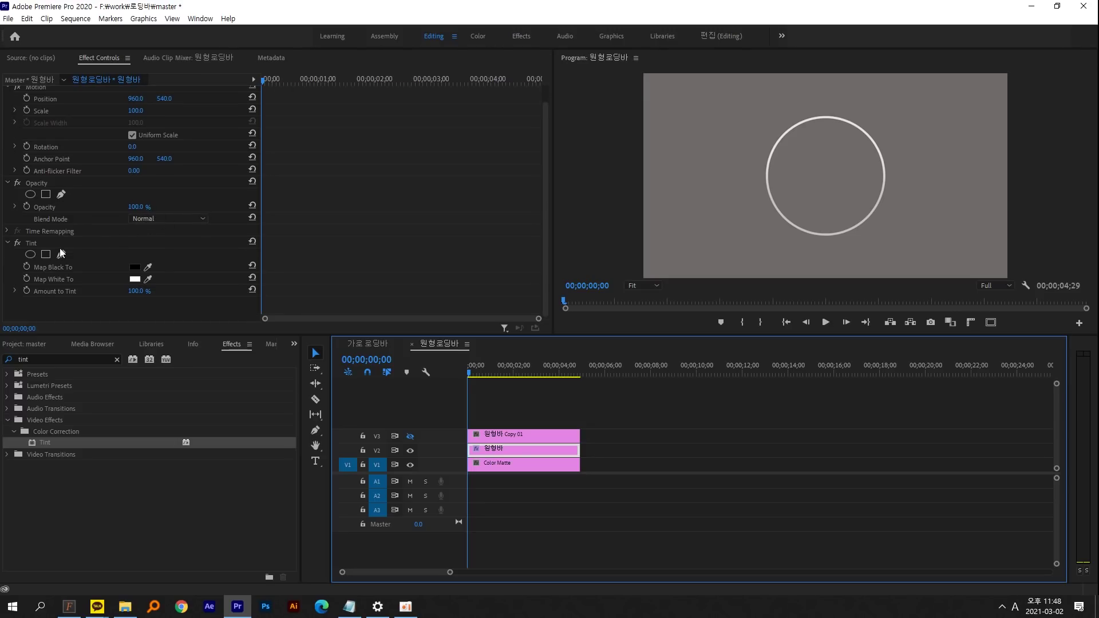
left_click(135, 278)
left_click_drag(394, 263, 354, 222)
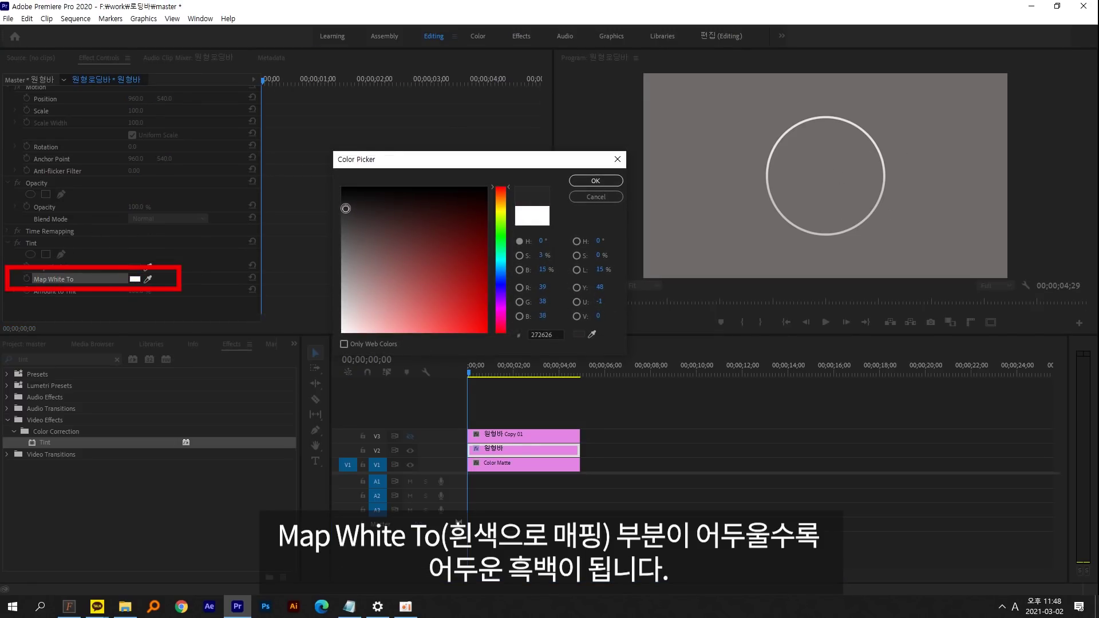
left_click(595, 180)
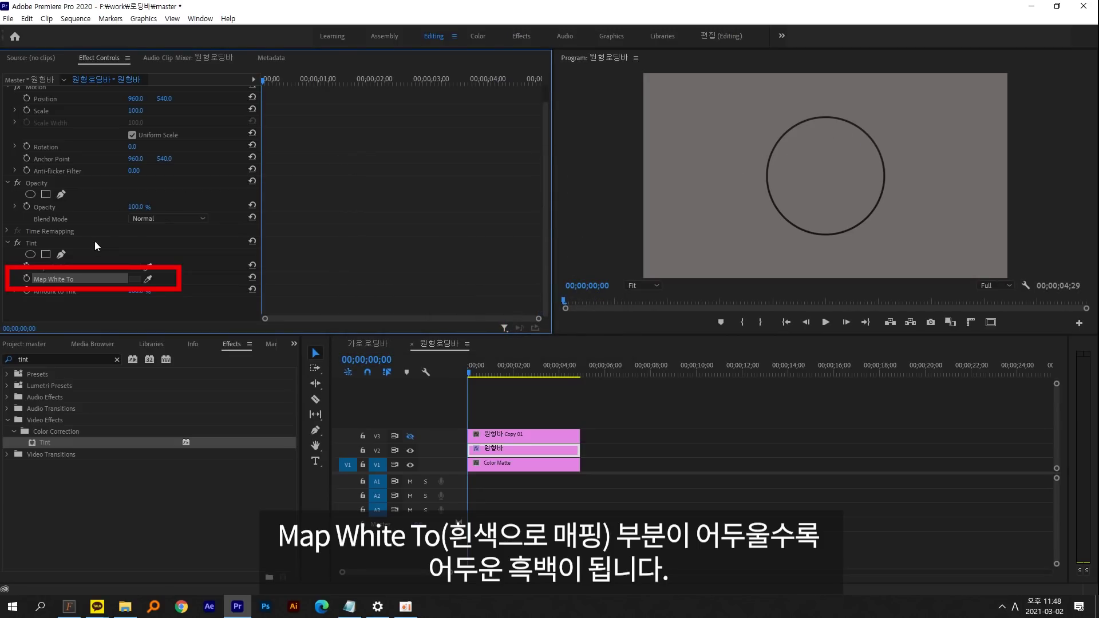
Step: Lower the V2 원형바 clip's opacity to 77% and make track V3 visible again
left_click_drag(135, 206, 122, 206)
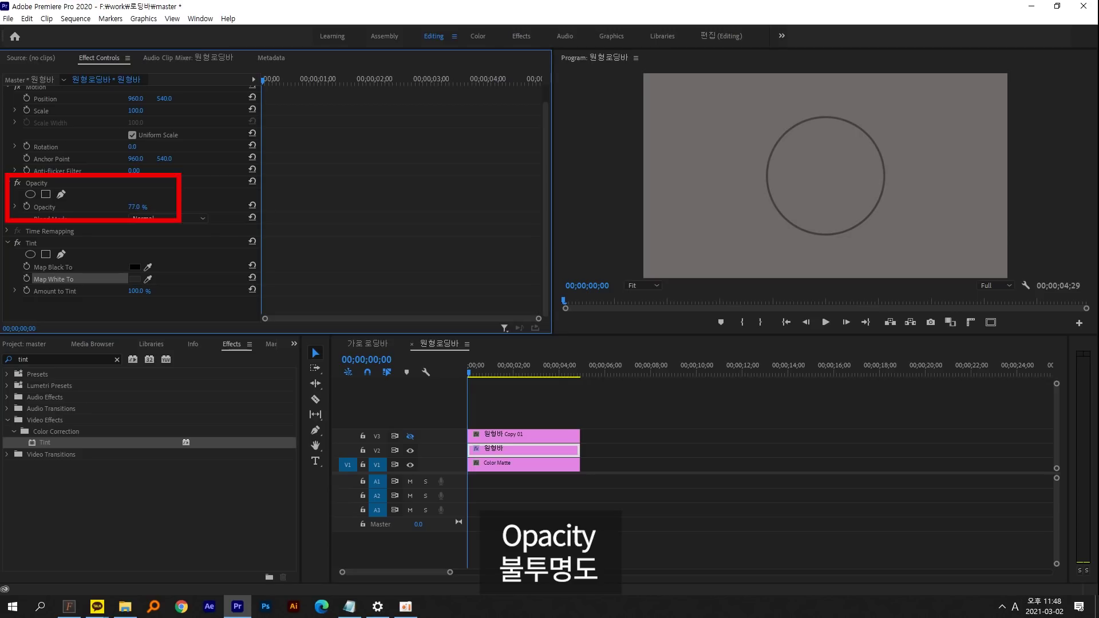
left_click(507, 434)
left_click(410, 437)
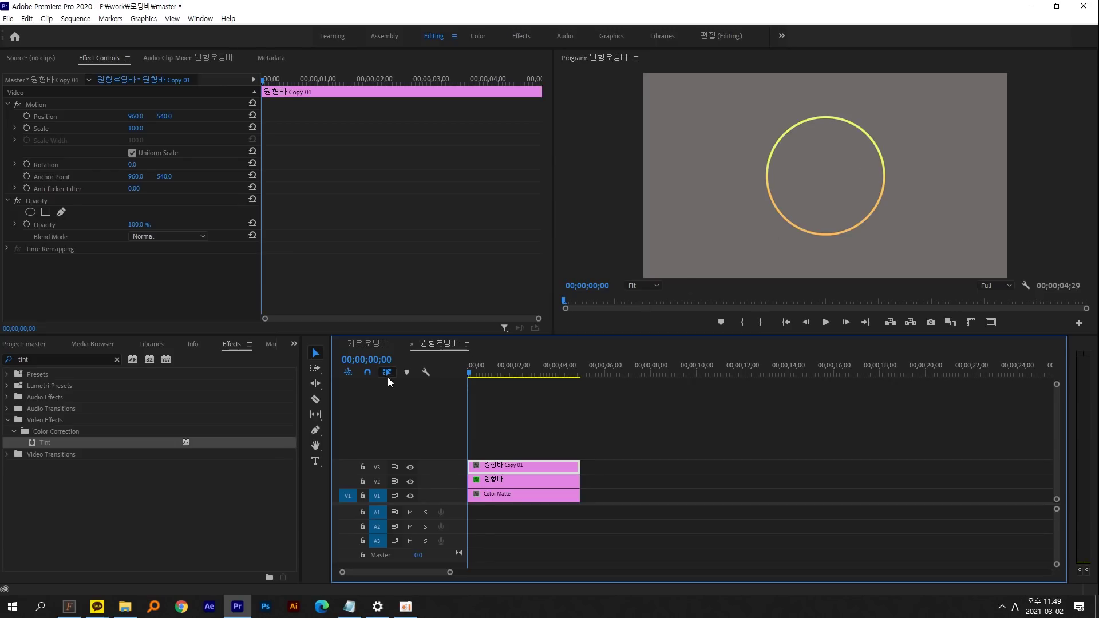
Step: Review the rolling-number and text clips in the 가로 로딩바 sequence, and return to the 원형로딩바 sequence
left_click(369, 345)
left_click_drag(546, 369, 493, 368)
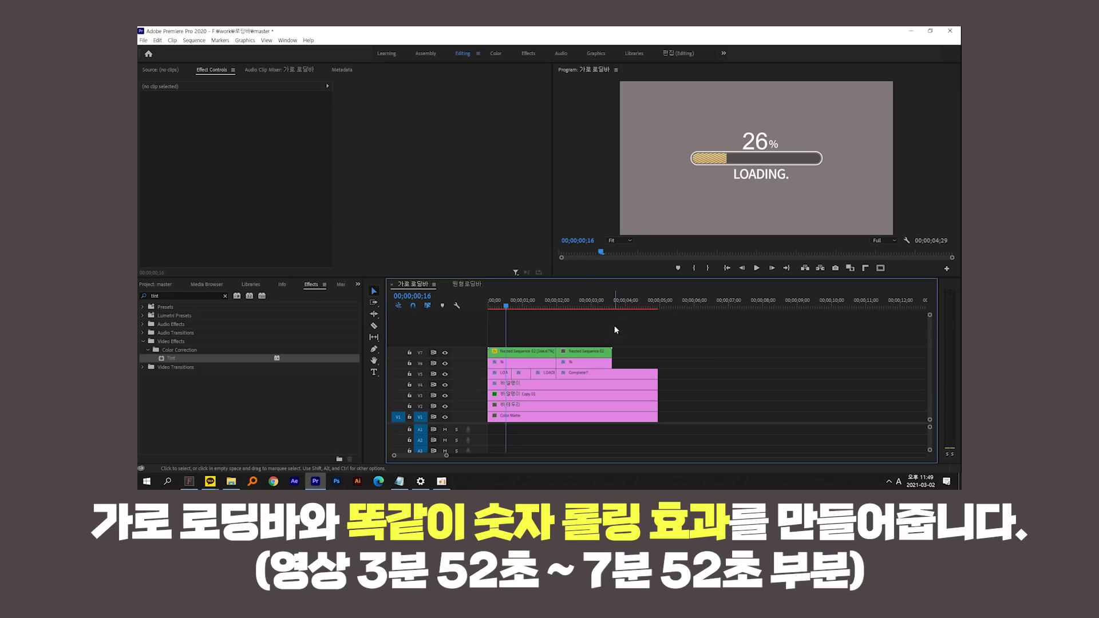
left_click(439, 343)
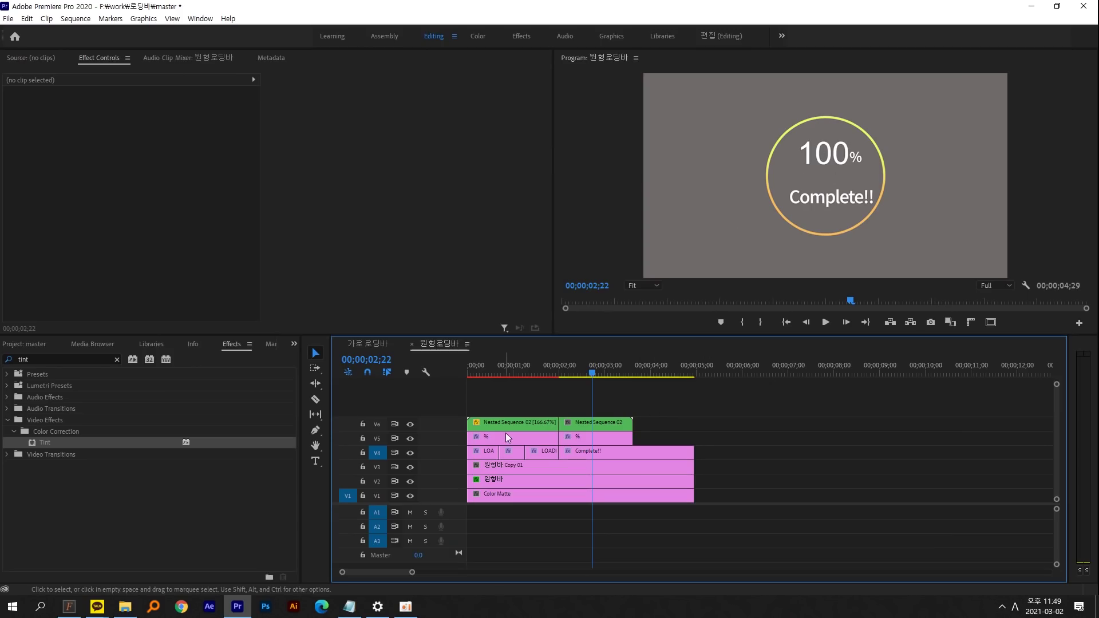
Step: Nest the rolling-number clips and % clips on V5 and V6 as 롤링
left_click_drag(518, 400, 617, 439)
right_click(623, 427)
left_click(694, 331)
key("BackSpace")
key("Return")
Step: Move the 롤링 nest down inside the circle to a position of about 935.8, 627.5
left_click(556, 438)
left_click(105, 60)
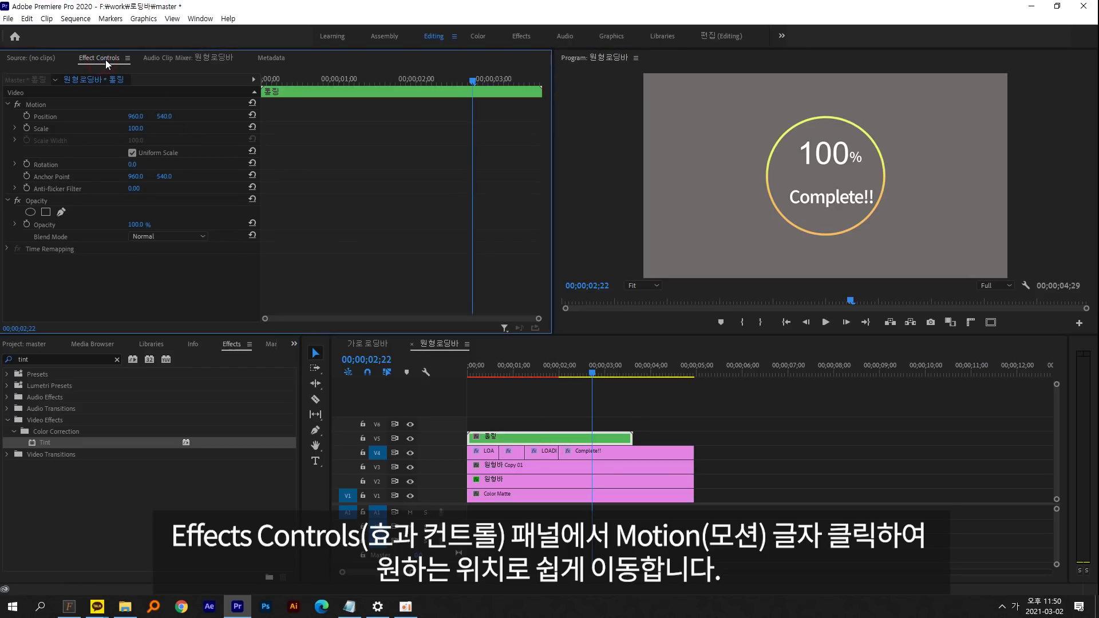
left_click(36, 105)
left_click_drag(923, 185, 918, 202)
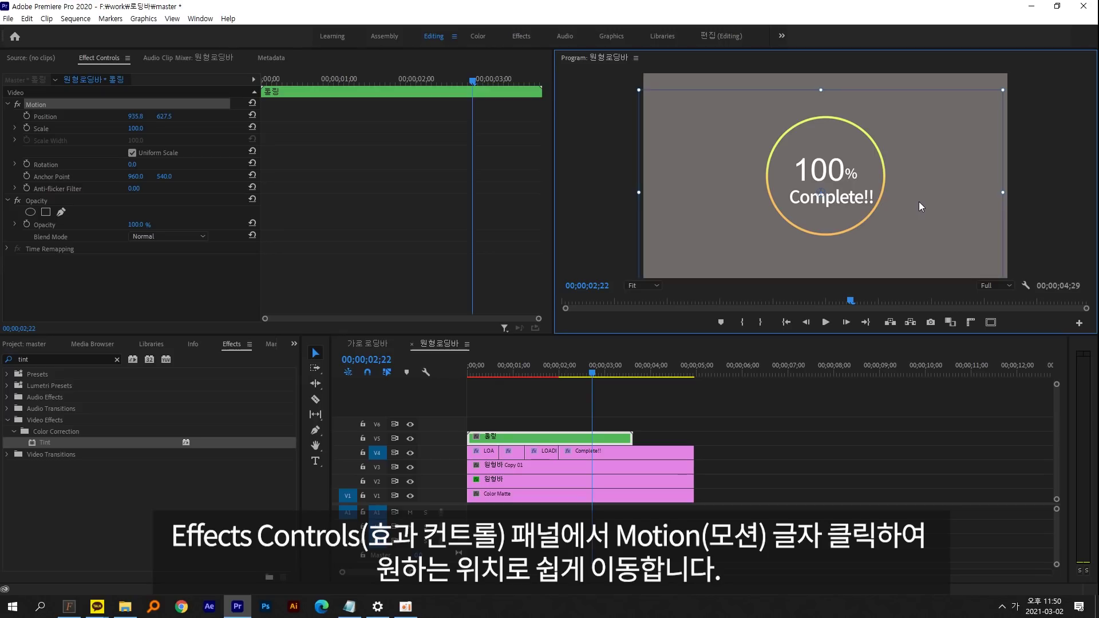
Step: Nest the LOADING and Complete!! text clips on V4 as 로딩
left_click(602, 409)
left_click_drag(481, 456, 481, 456)
right_click(612, 455)
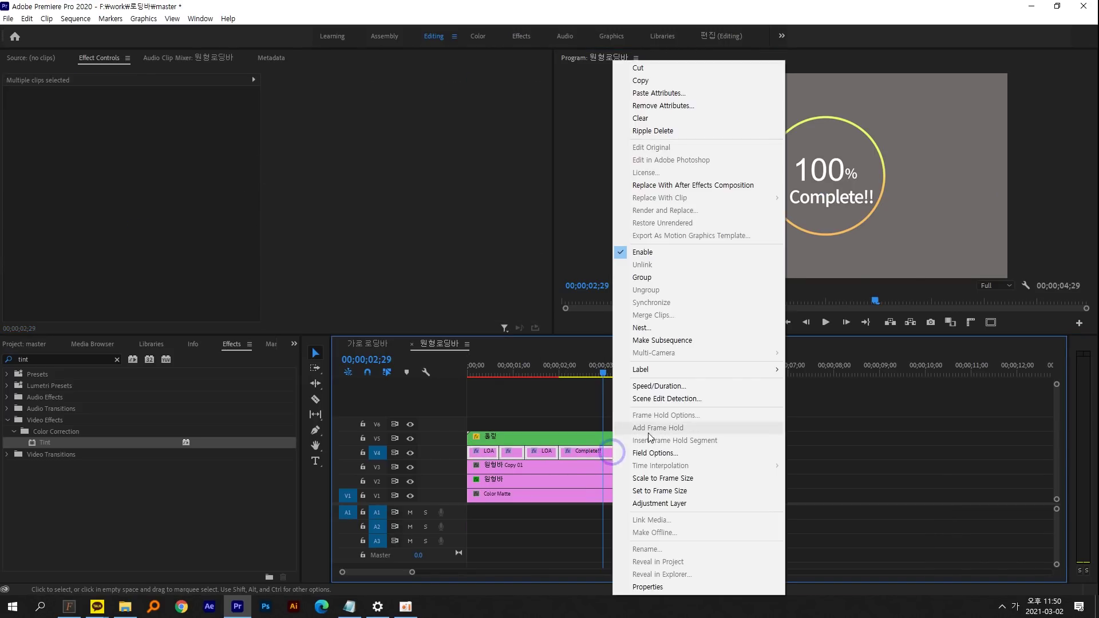
left_click(656, 328)
type("ㄴ")
type("딩")
key("Return")
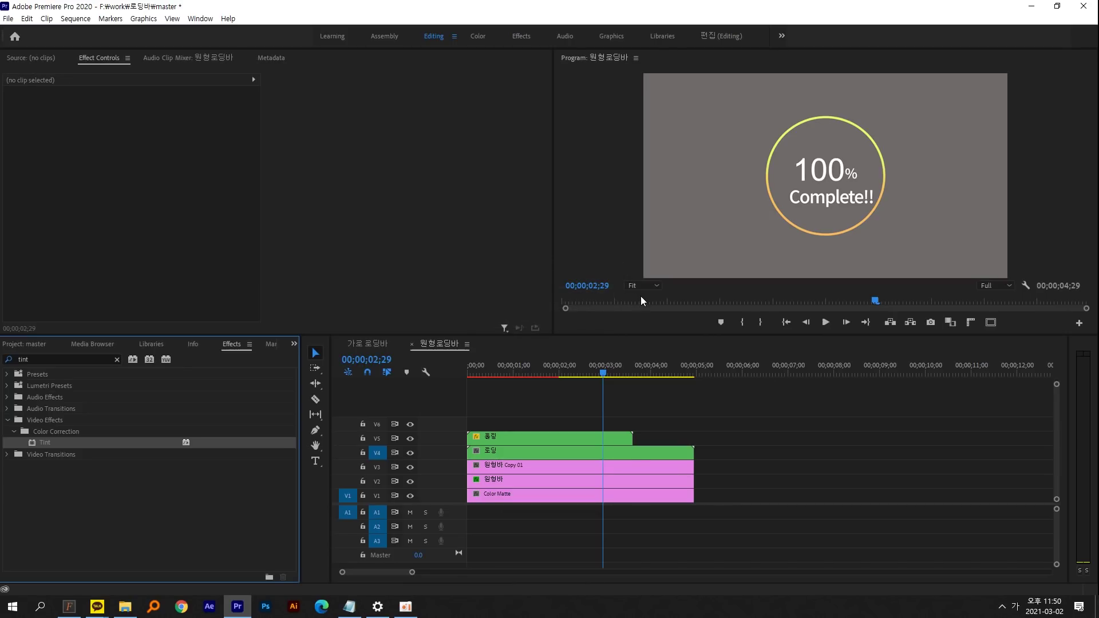
Step: Scale down the 로딩 nest and position its text under the percentage inside the circle
left_click(38, 104)
left_click_drag(639, 176, 694, 176)
left_click_drag(906, 194, 912, 197)
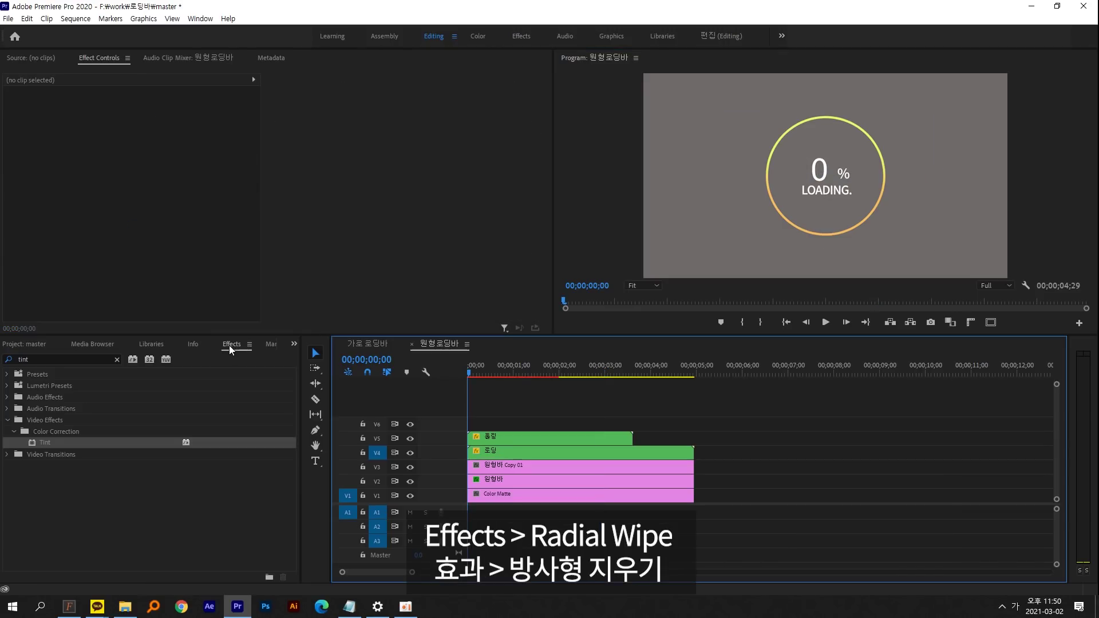
Step: Find the Radial Wipe video effect and apply it to the 원형바 Copy 01 clip on V3
left_click(37, 360)
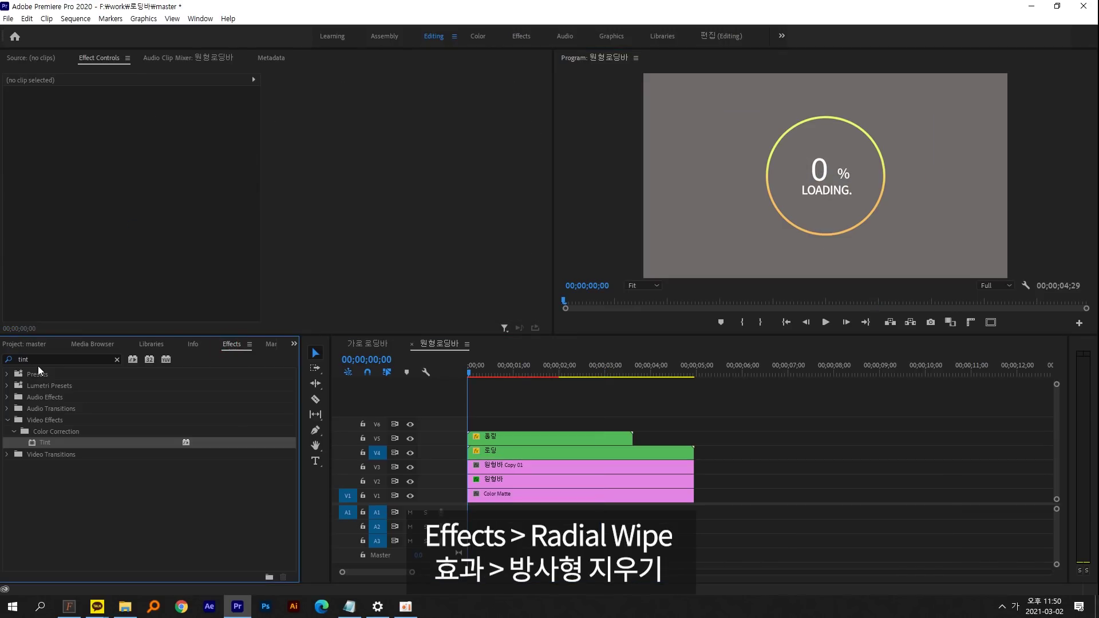
type("radial")
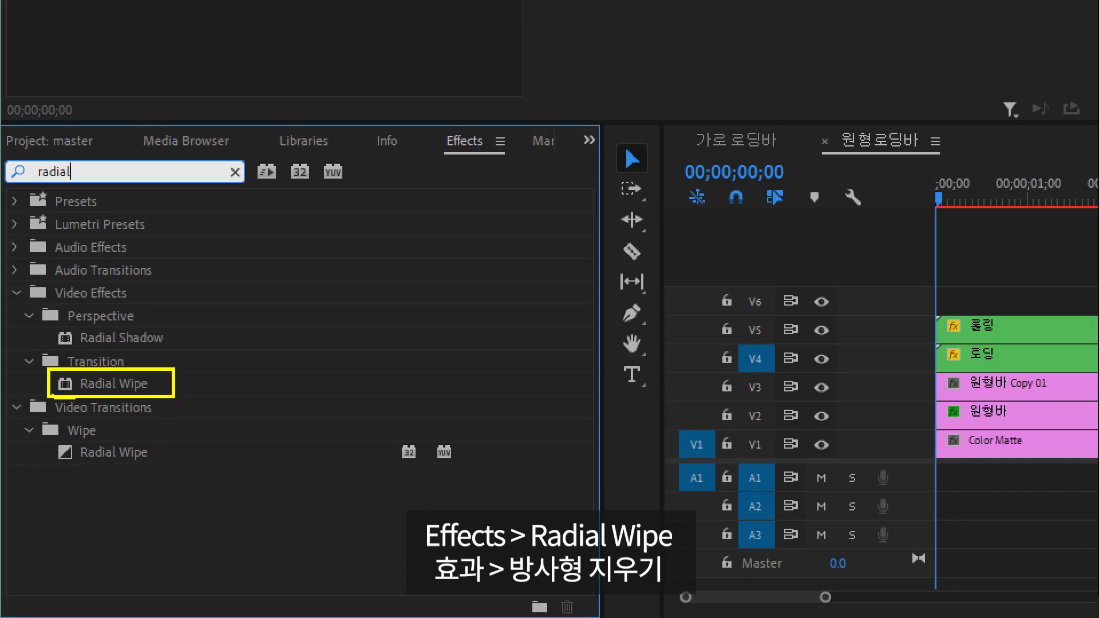
left_click_drag(68, 438, 46, 478)
left_click_drag(46, 440, 139, 479)
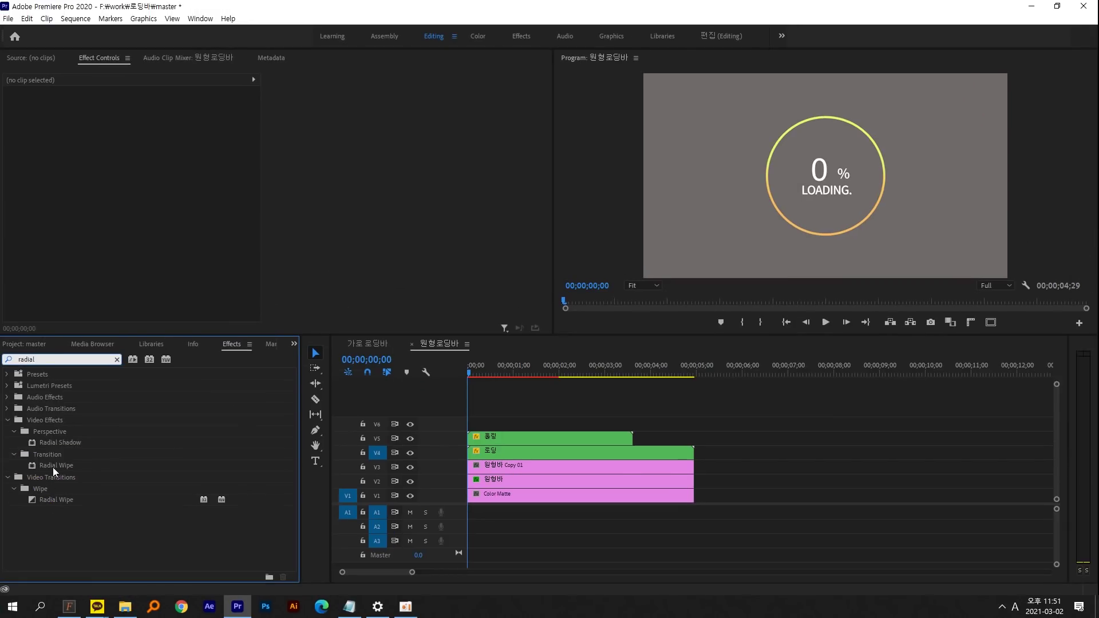
left_click(108, 382)
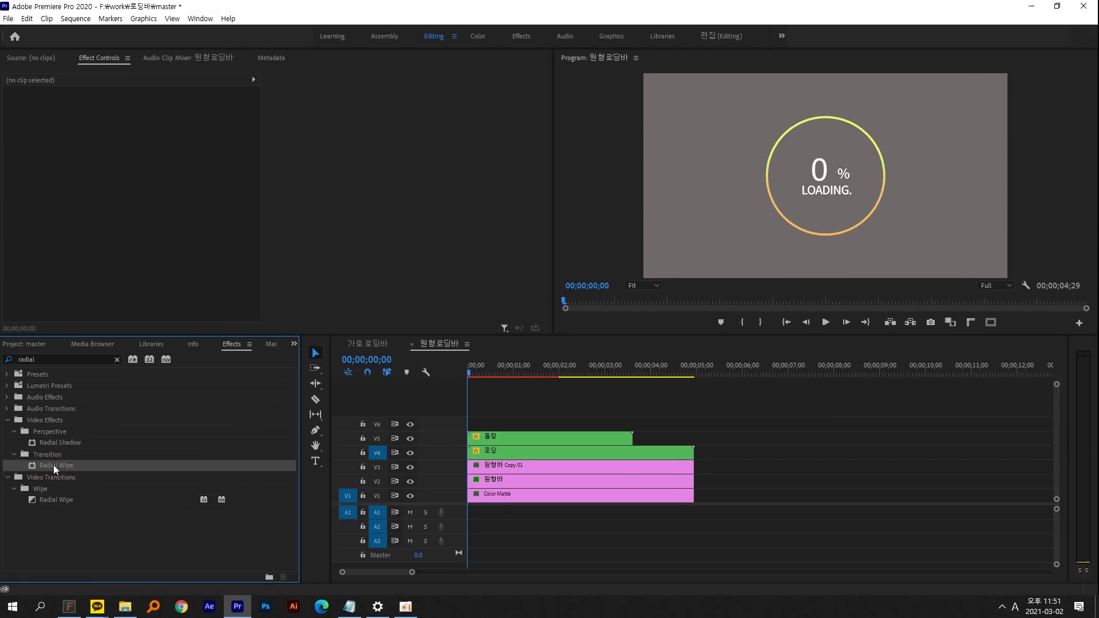
left_click(516, 467)
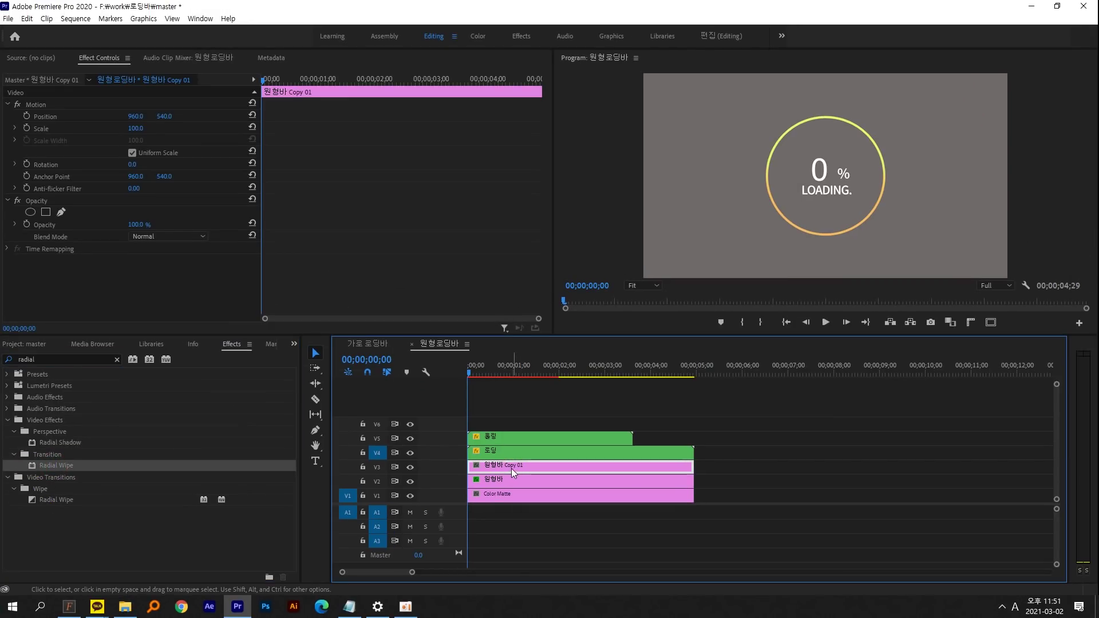
left_click_drag(86, 461, 515, 469)
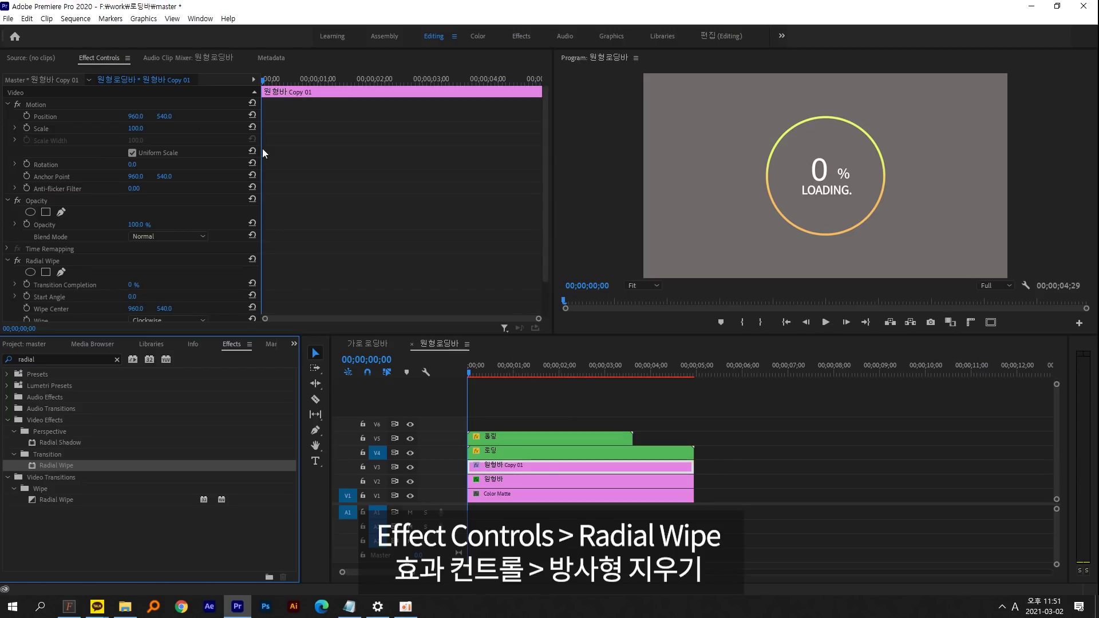
Step: Set the Radial Wipe's wipe direction to Counterclockwise
scroll(322, 171, "down", 2)
left_click(54, 218)
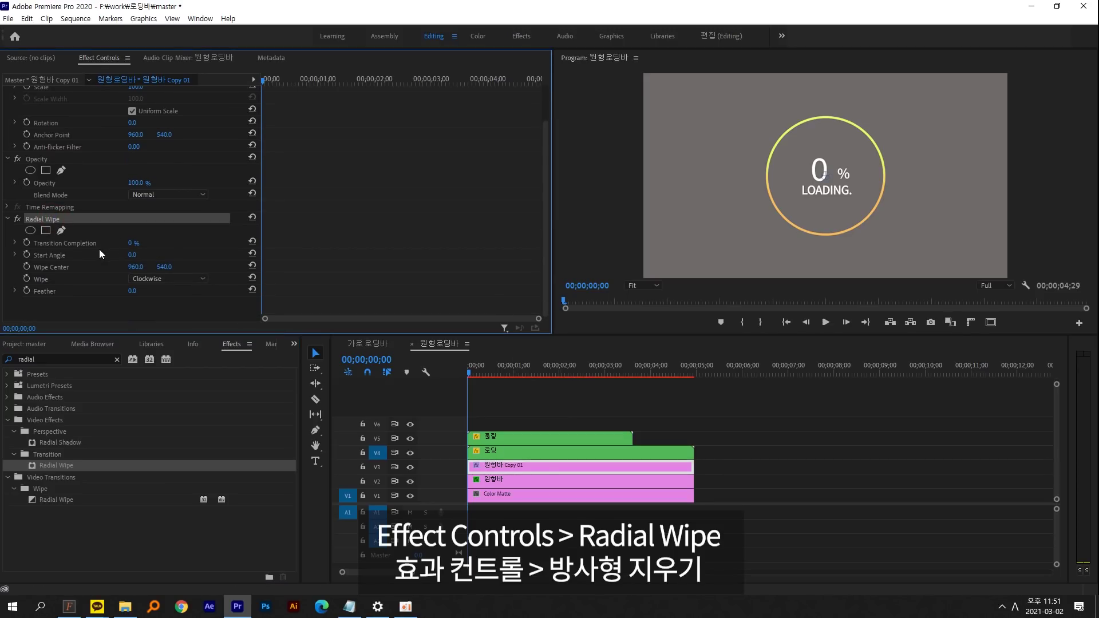
left_click(175, 278)
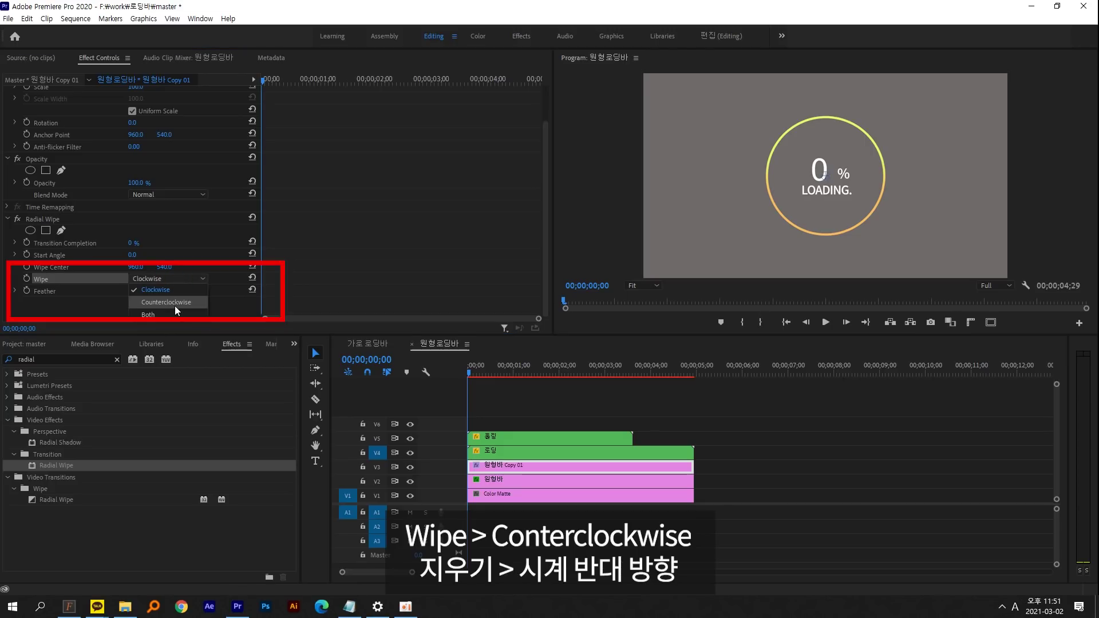
left_click(174, 305)
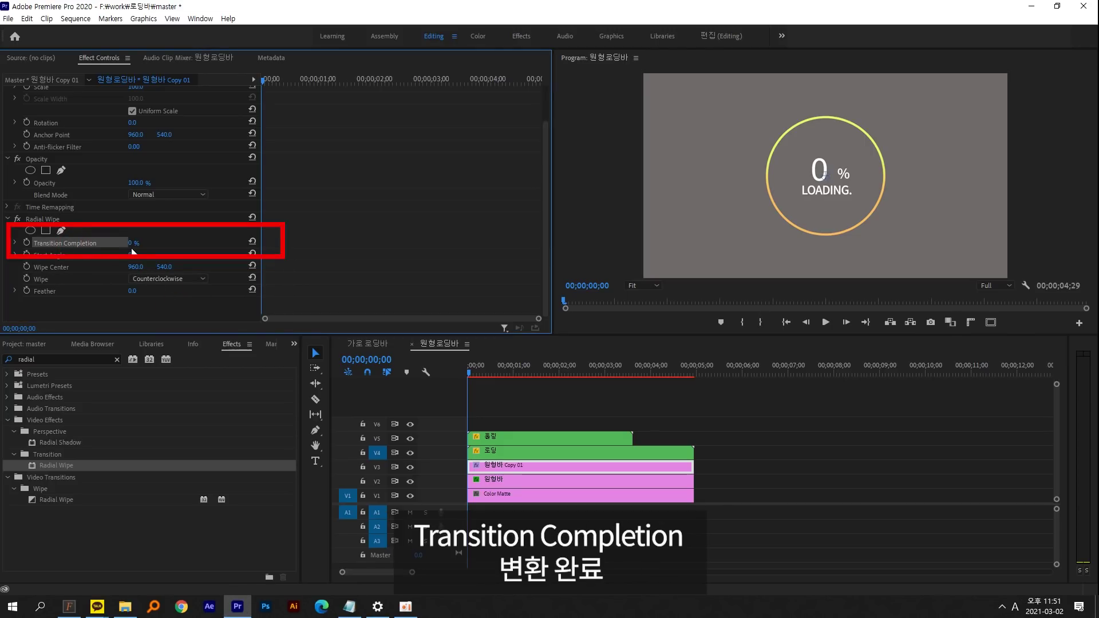
Step: Keyframe the Radial Wipe's Transition Completion from 100% at the sequence start to 0% at 00;00;02;00 and preview it
left_click_drag(131, 242, 149, 243)
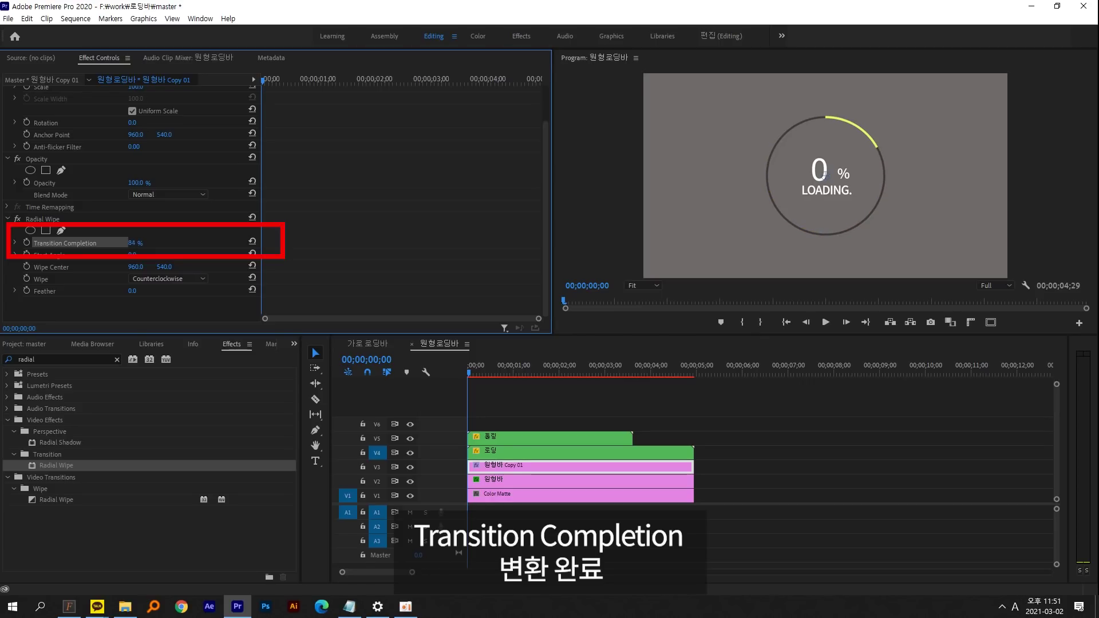
left_click(408, 345)
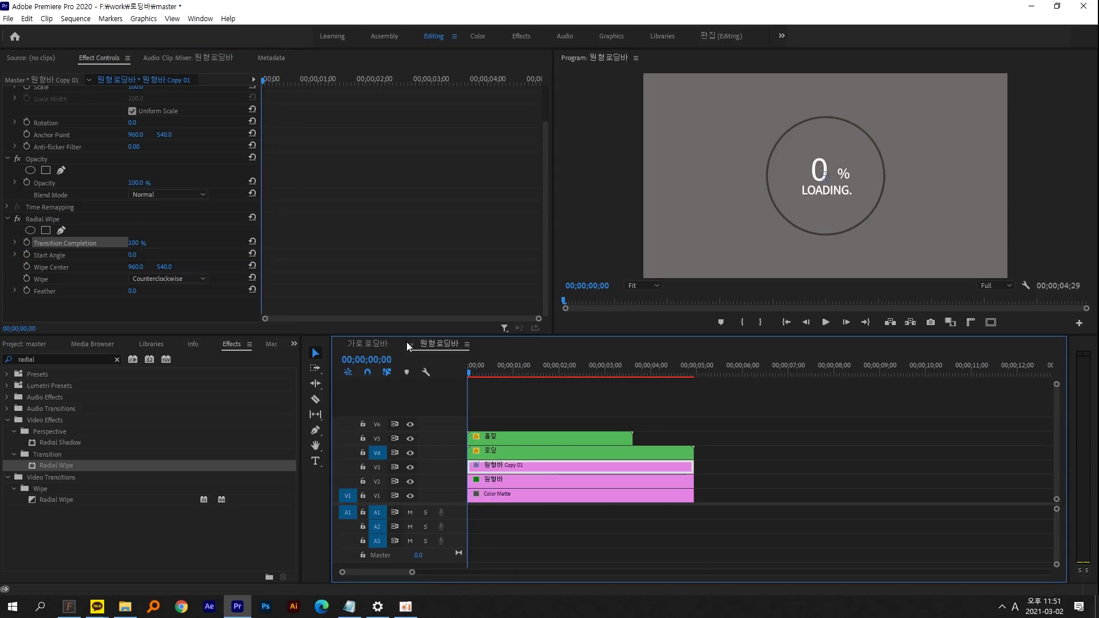
left_click(136, 242)
left_click_drag(133, 243, 155, 243)
left_click_drag(280, 75, 374, 85)
type("0")
key("Return")
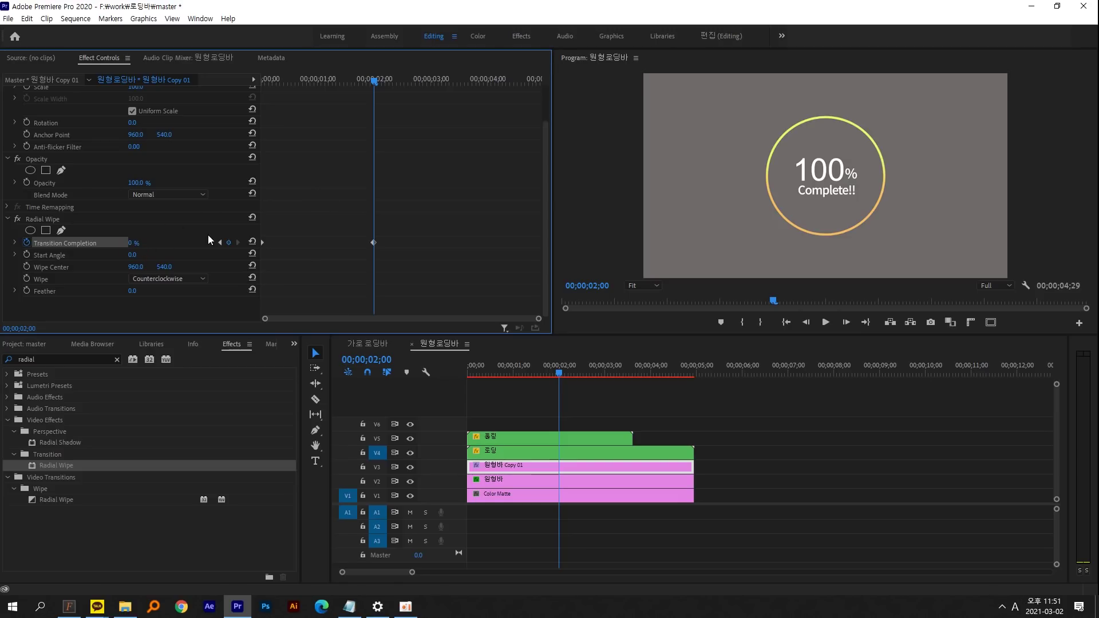
left_click_drag(375, 81, 262, 94)
key("space")
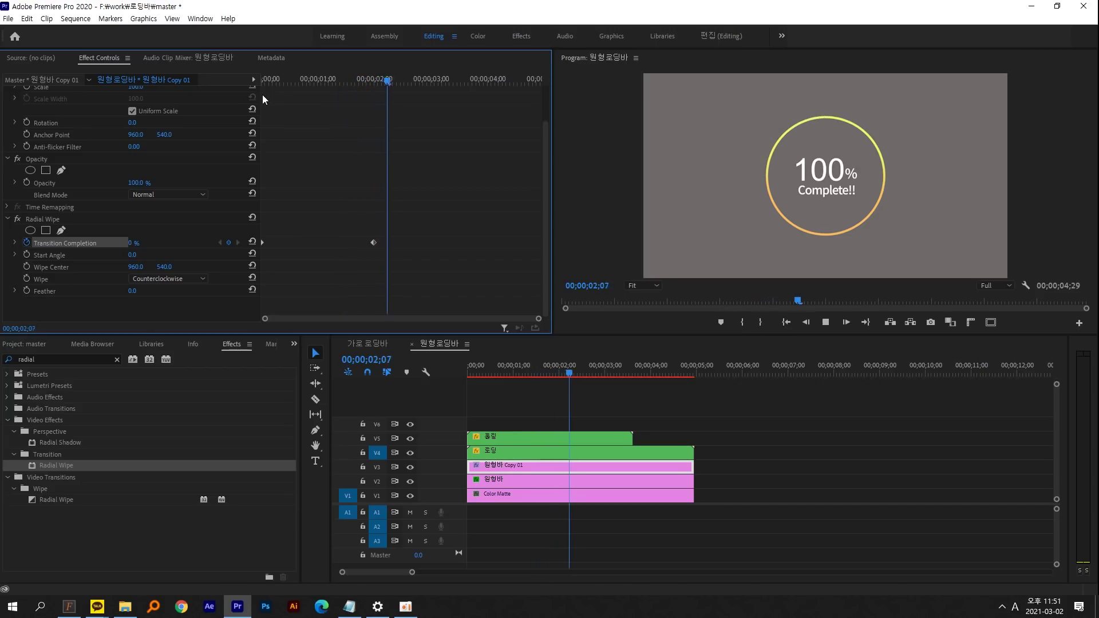
key("space")
key("Home")
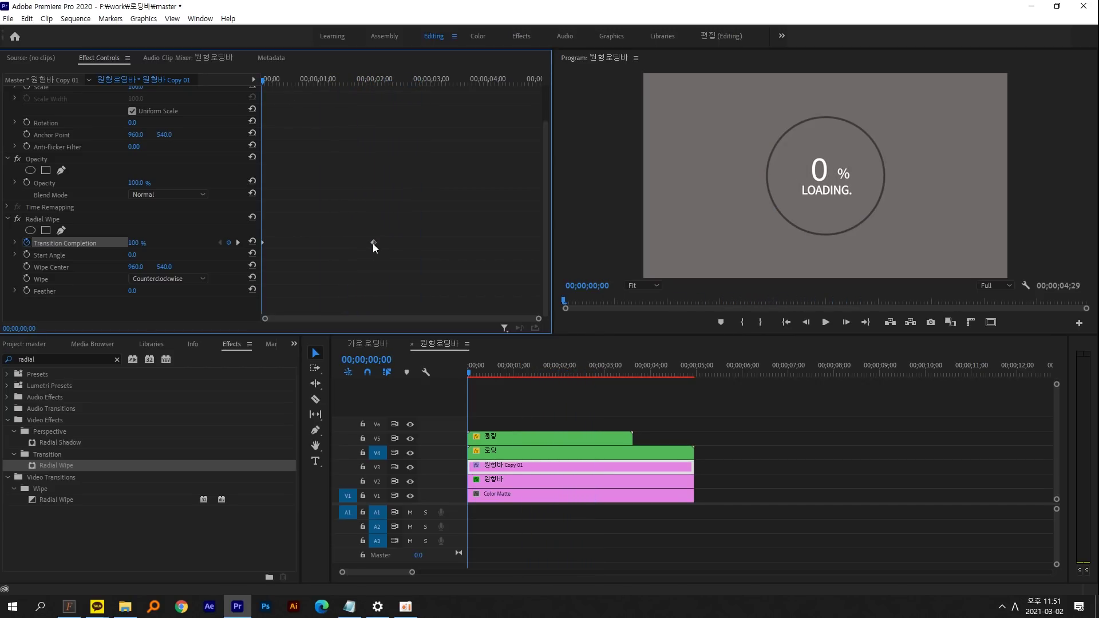
Step: Apply Ease In to the second Transition Completion keyframe and play back the ring animation
right_click(373, 243)
left_click(425, 407)
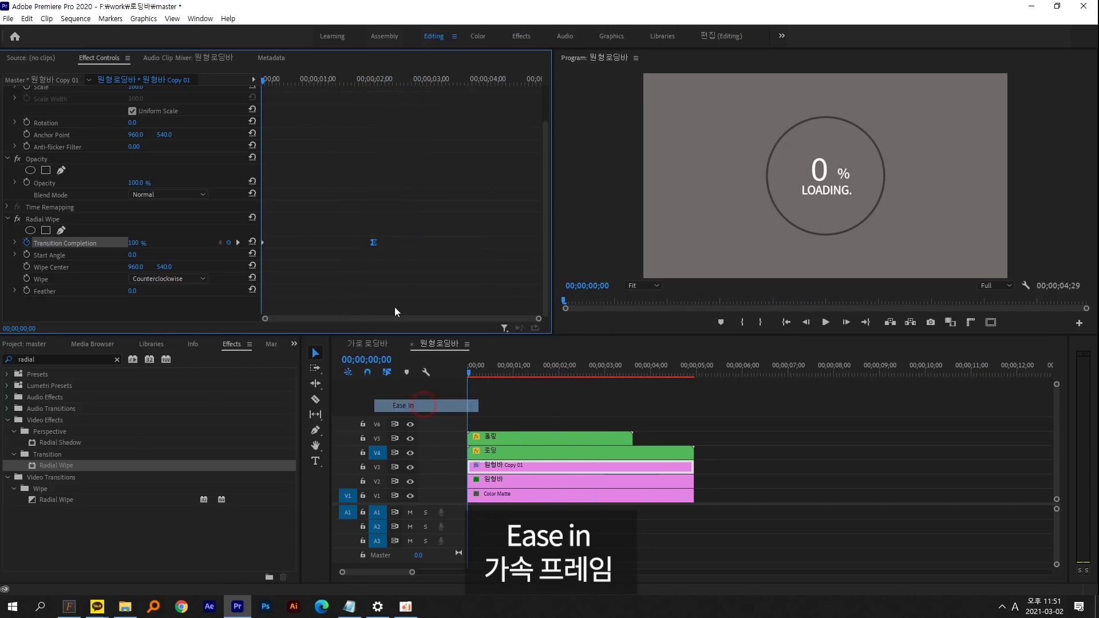
key("space")
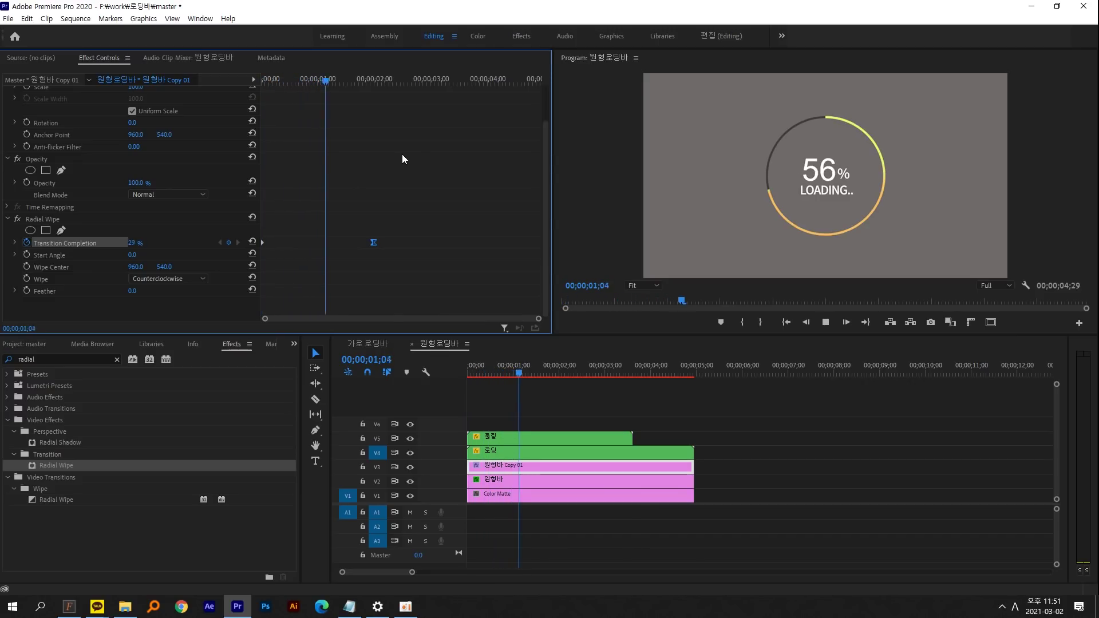
scroll(857, 122, "up", 10)
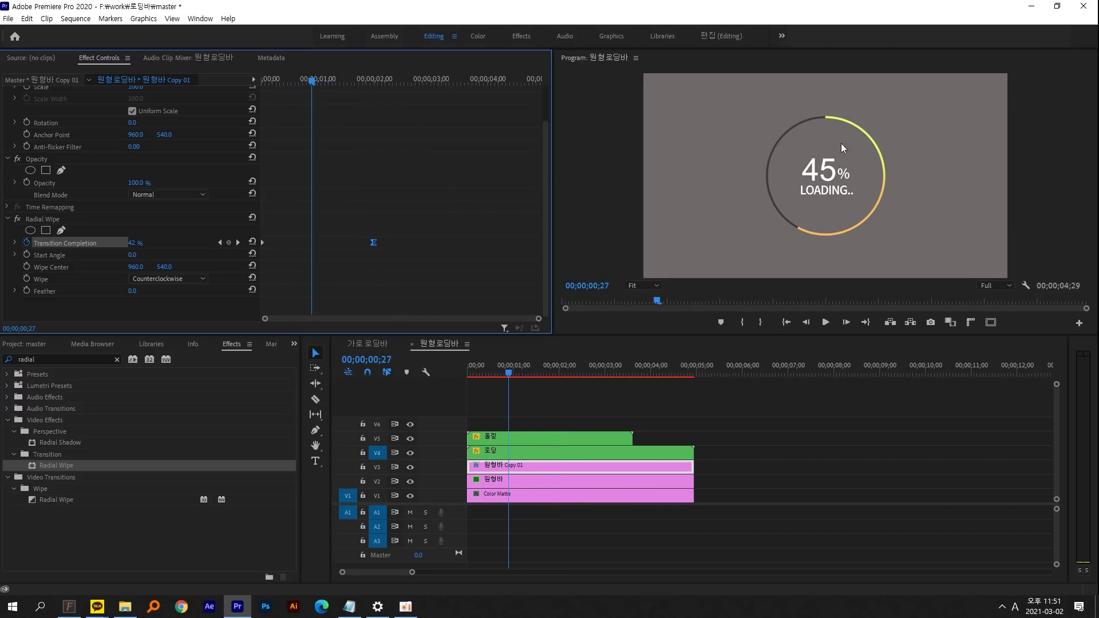
left_click(797, 229)
left_click(455, 373)
key("space")
key("Home")
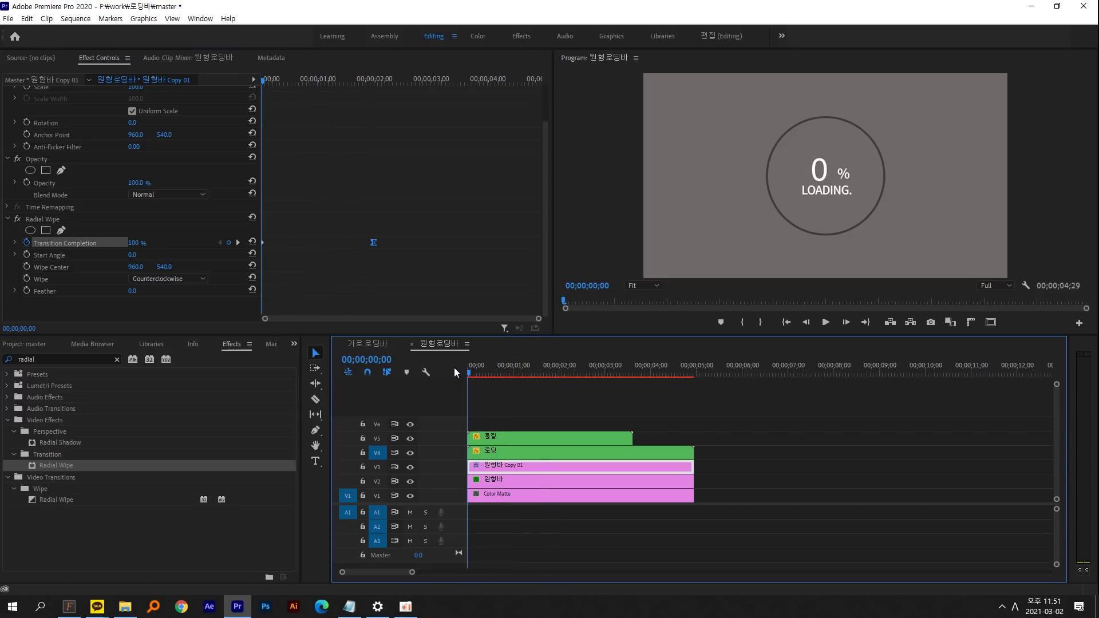
Step: Create a new legacy title named 쪼꼬미원 with the default 1920 x 1080 settings
left_click(8, 18)
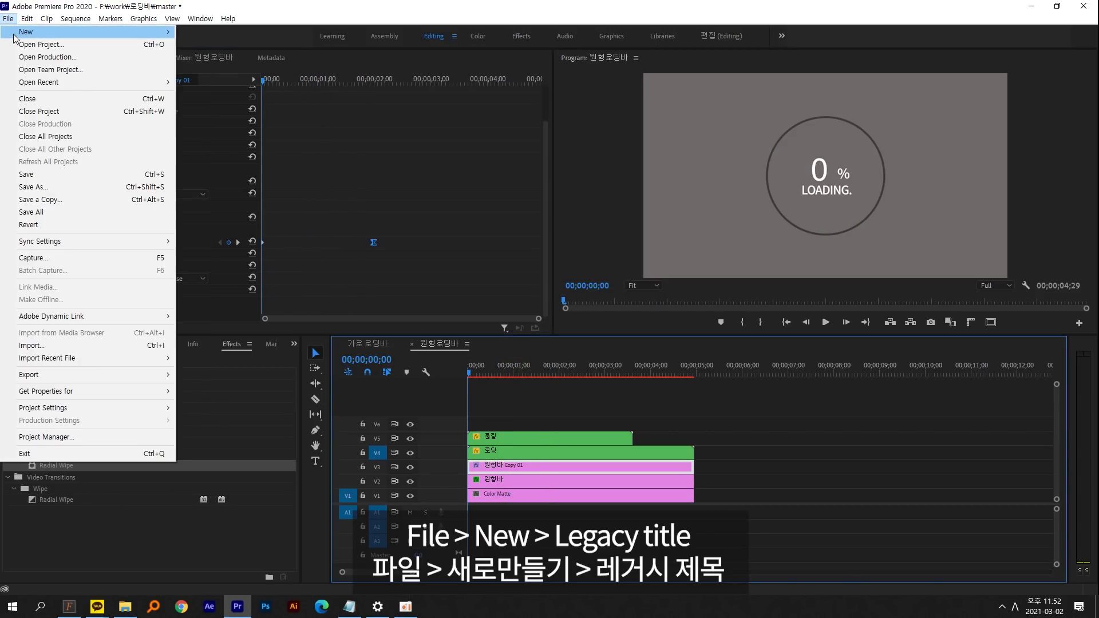
mouse_move(35, 32)
left_click(262, 183)
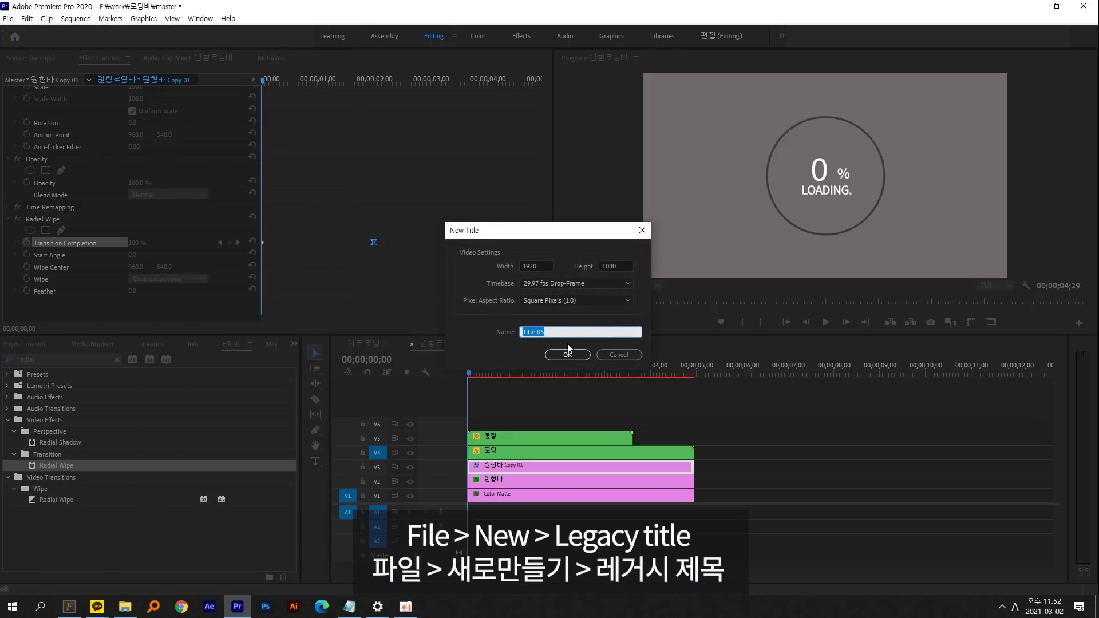
key("Hangul")
type("쪼꼬미원")
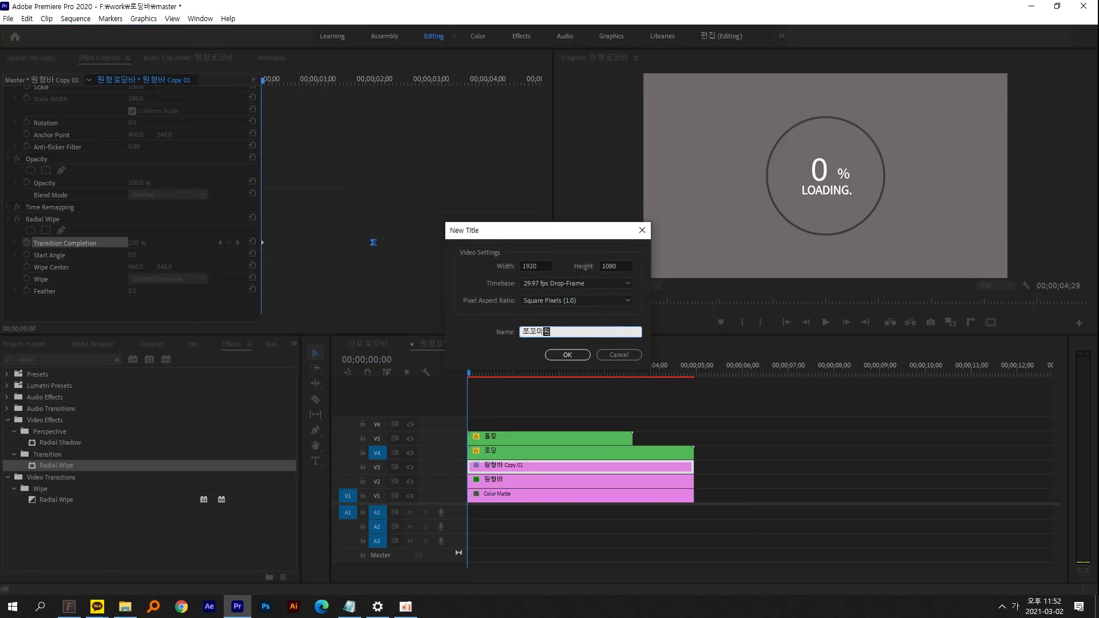
key("Return")
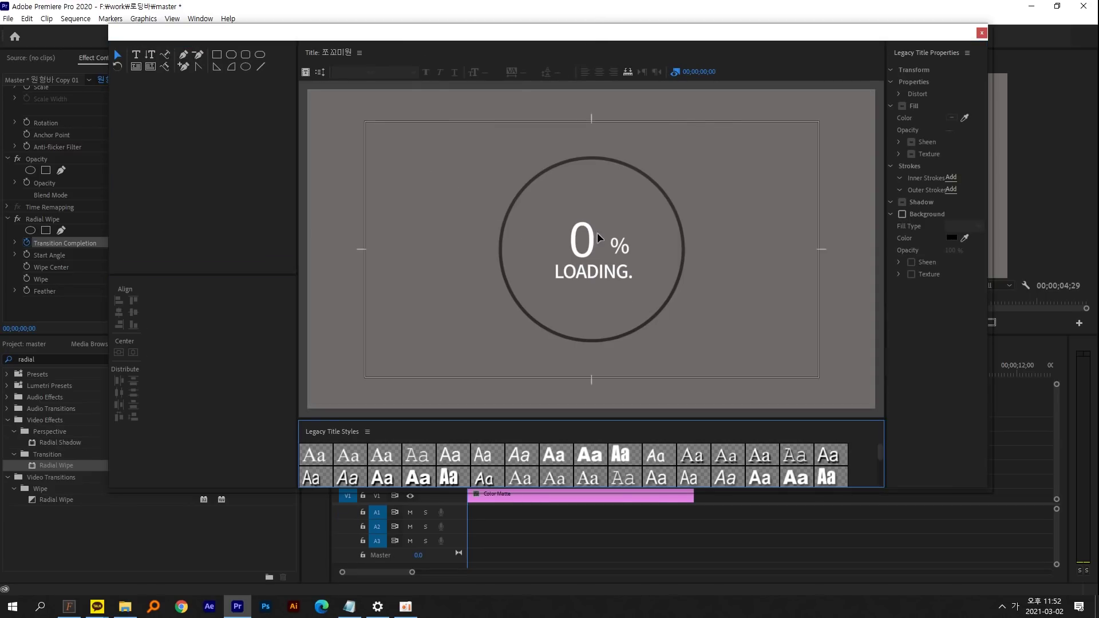
Step: Draw a small circle about 38 px across in the title and center it horizontally and vertically
left_click(245, 66)
left_click_drag(582, 219, 582, 221)
left_click(117, 54)
left_click(118, 353)
left_click(132, 352)
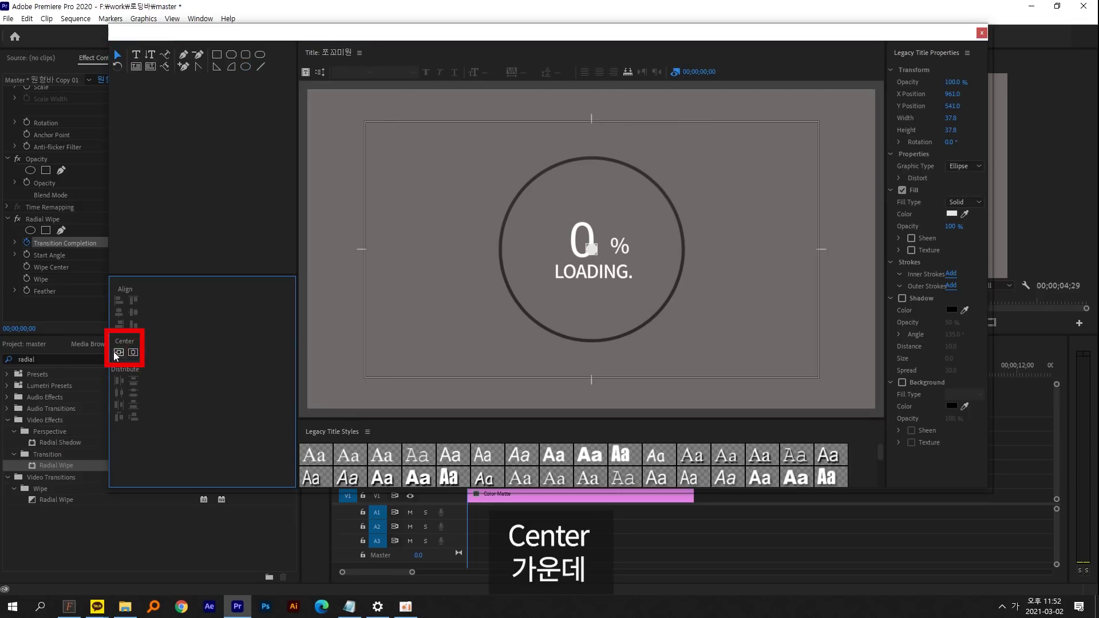
Step: Change the small circle's solid fill color to light yellow
left_click(916, 192)
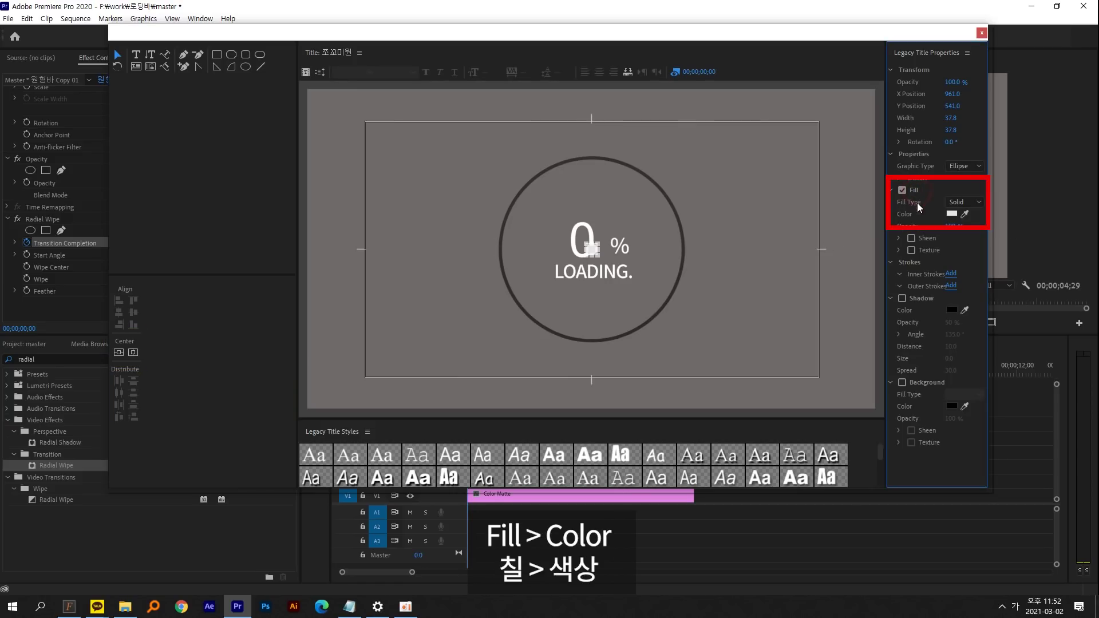
left_click(952, 213)
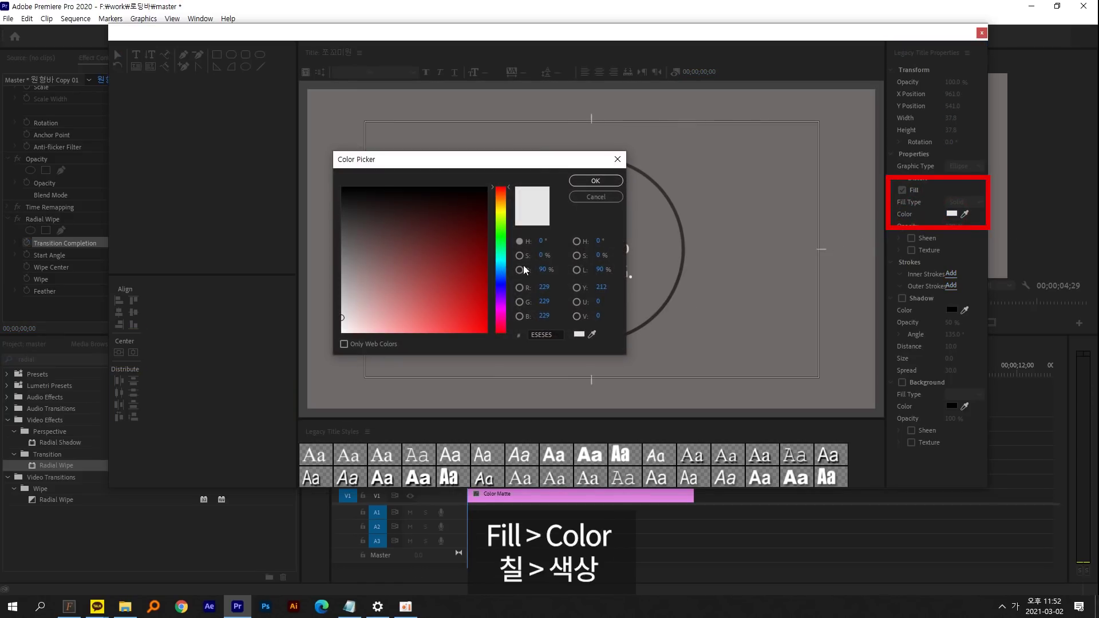
left_click(499, 224)
left_click_drag(442, 286, 429, 332)
left_click(595, 180)
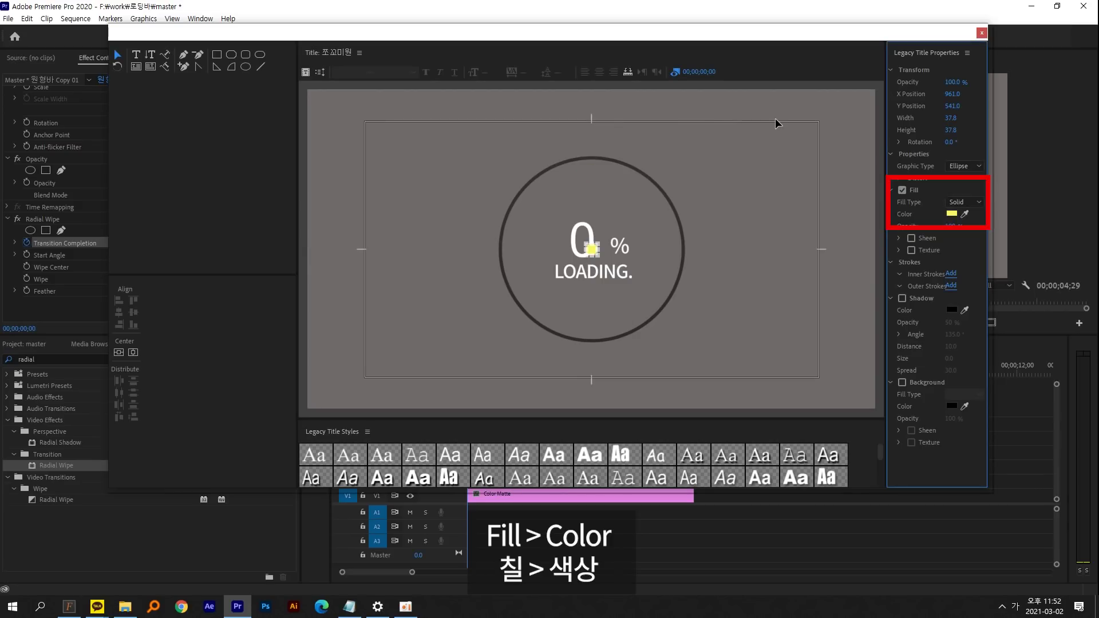
Step: Move the yellow dot straight up onto the top of the ring and close the title editor
left_click_drag(881, 159, 826, 160)
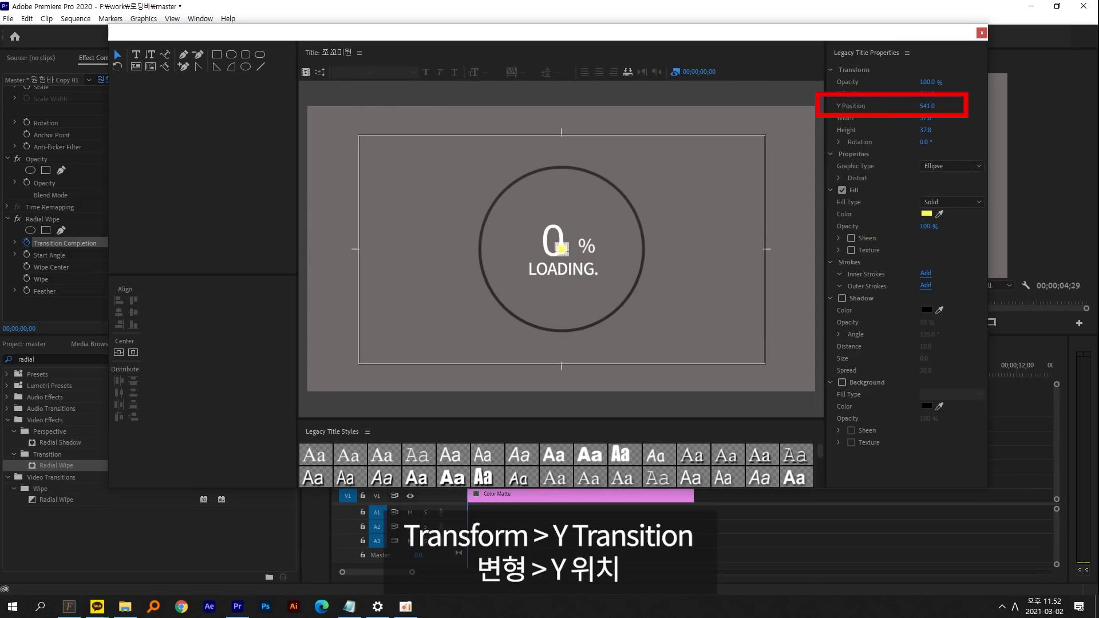
left_click_drag(924, 107, 779, 107)
left_click_drag(561, 236, 561, 167)
left_click(655, 152)
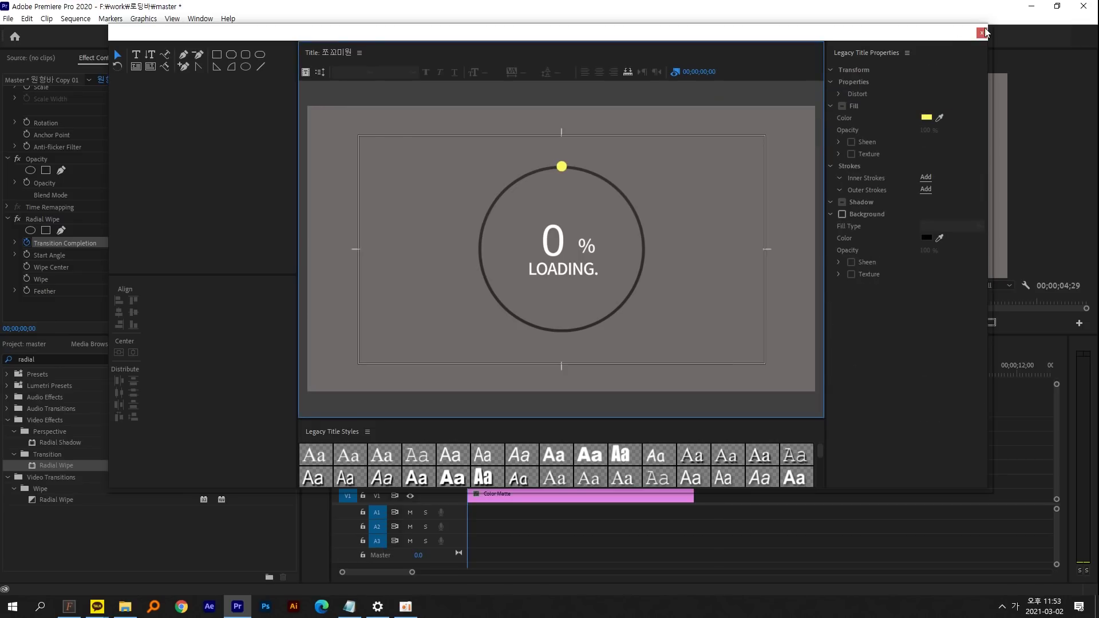
left_click(981, 33)
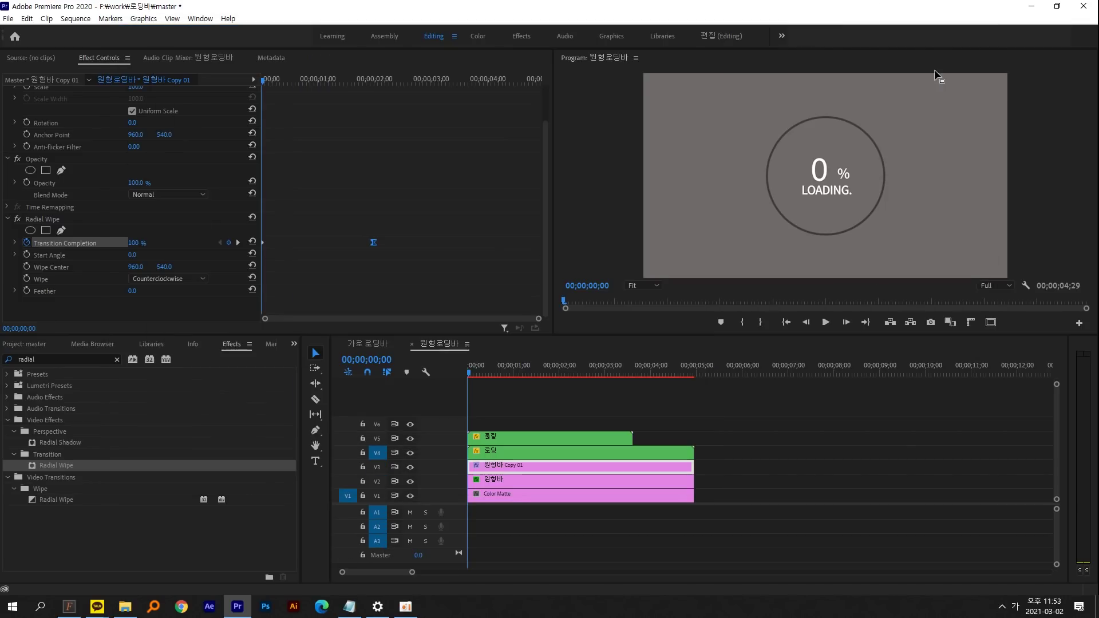
Step: Place the 쪼꼬미원 title on track V6 at the start of the 원형로딩바 sequence
left_click(26, 347)
left_click_drag(73, 519, 449, 424)
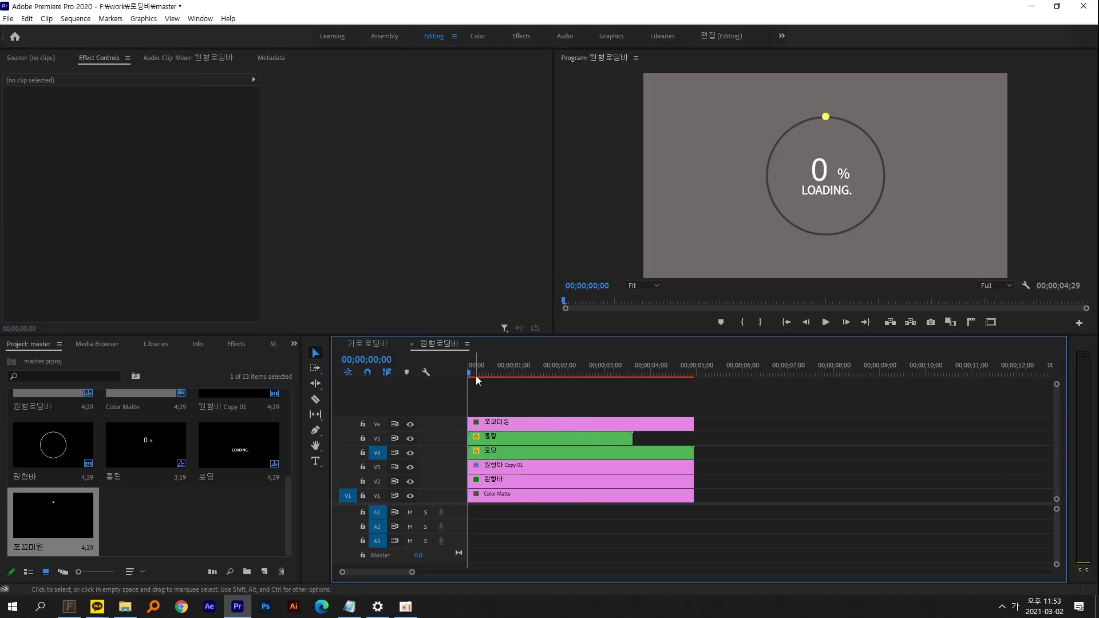
left_click(531, 423)
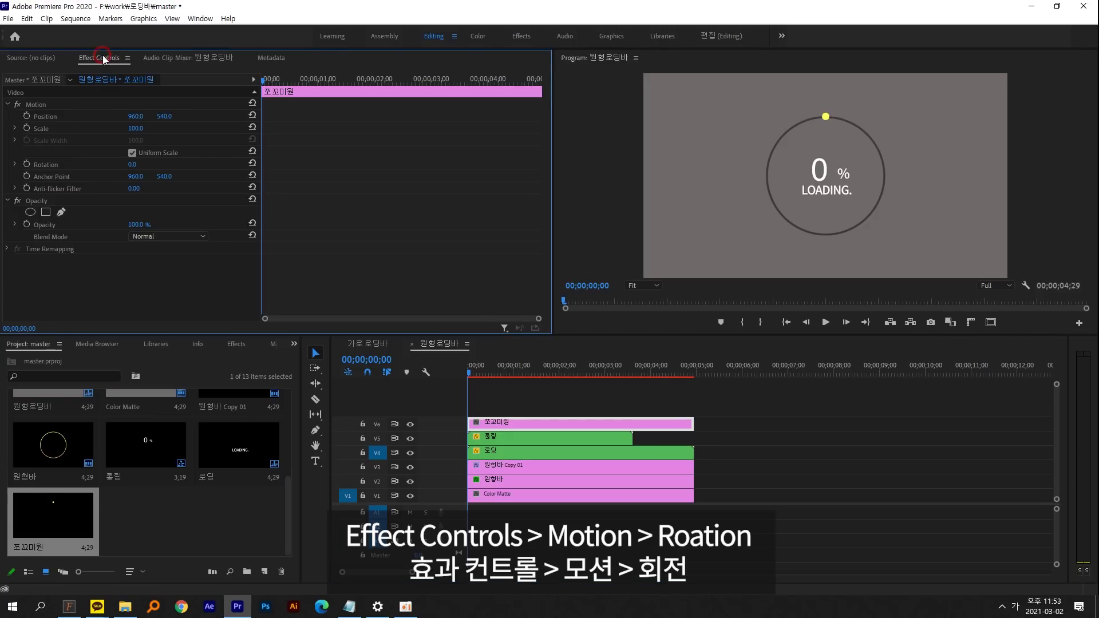
Step: Turn on Rotation keyframing for the 쪼꼬미원 clip at the sequence start
left_click(43, 104)
left_click(8, 104)
left_click(8, 104)
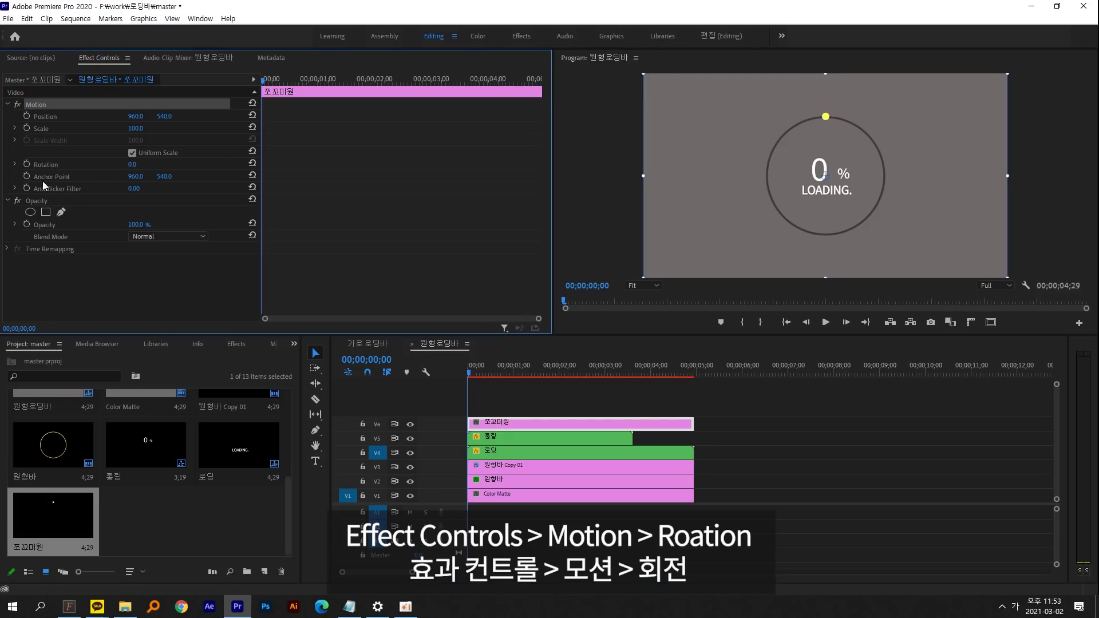
left_click(25, 165)
Step: Add a Rotation keyframe of 360° to the 쪼꼬미원 clip at 00;00;02;00
left_click_drag(499, 376, 548, 375)
key("Right")
key("Right")
key("Right")
key("Right")
key("Right")
key("Right")
key("Right")
key("Right")
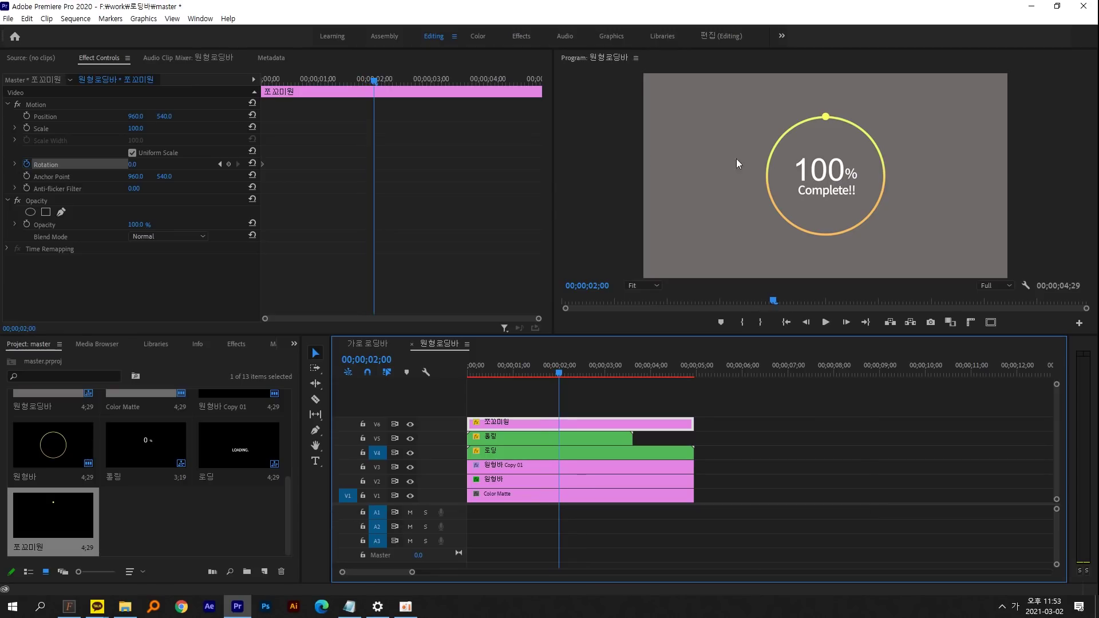
left_click(134, 166)
type("360")
key("Return")
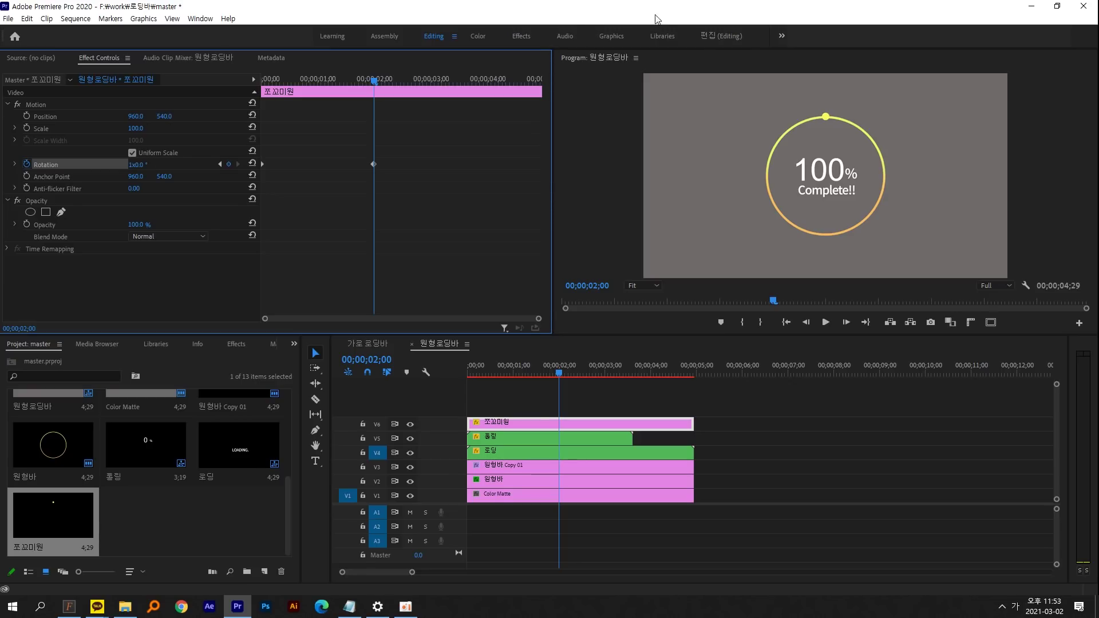
Step: Apply Ease In to the 360° Rotation keyframe and preview the dot travelling around the ring
left_click(374, 165)
right_click(373, 165)
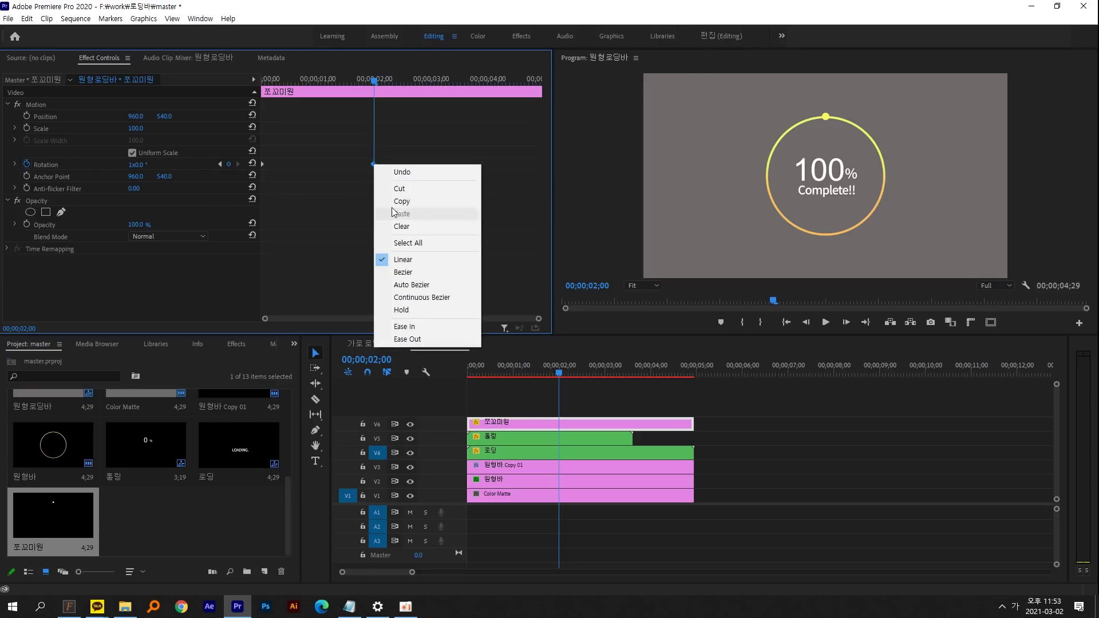
left_click(400, 324)
left_click_drag(363, 83, 261, 83)
key("space")
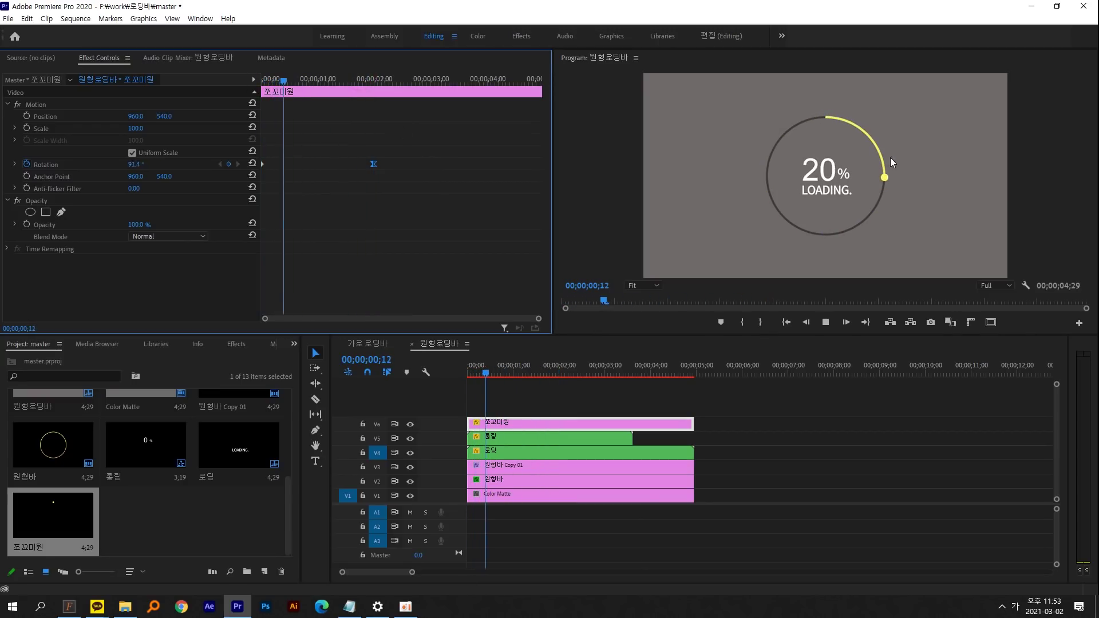
left_click_drag(387, 80, 263, 80)
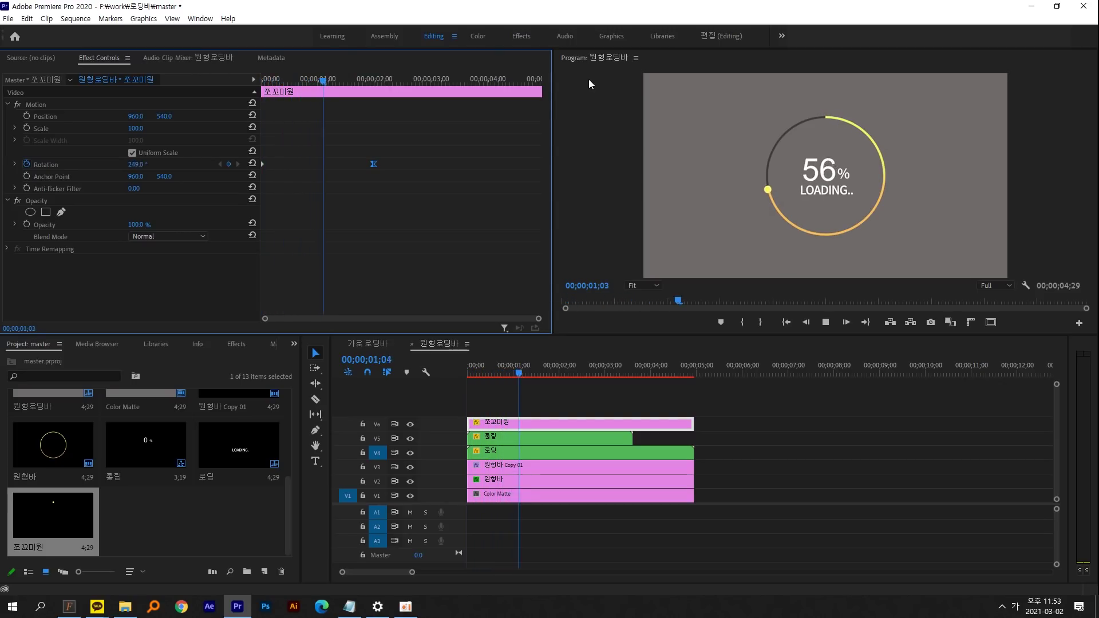
key("space")
key("Home")
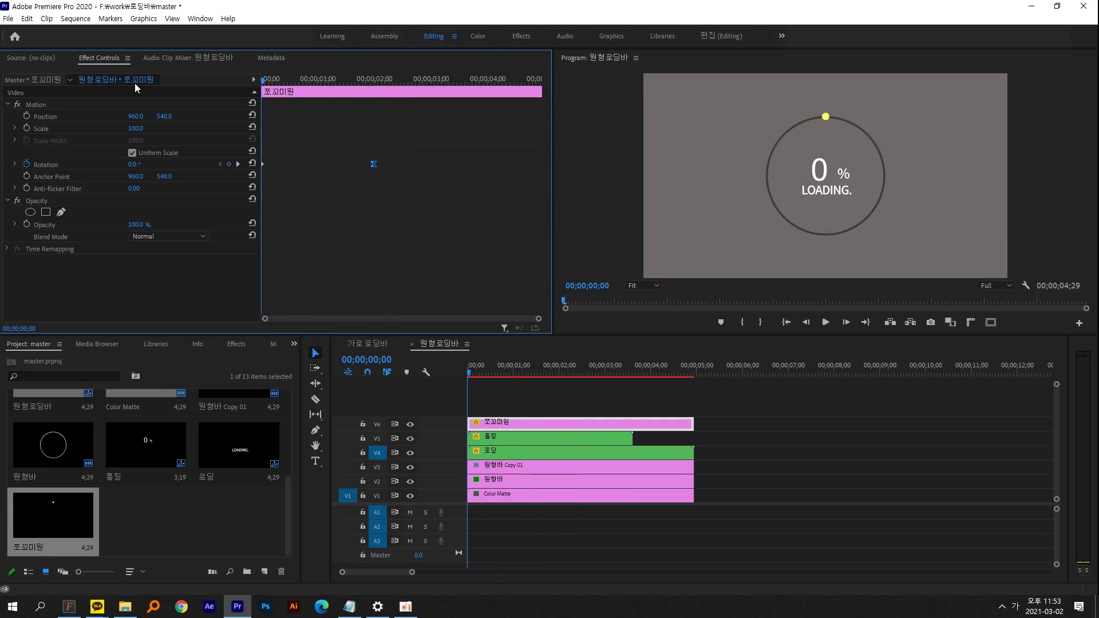
Step: Play back the circular loading bar animation from the start
left_click_drag(697, 98, 679, 87)
mouse_move(825, 165)
left_mouse_down()
mouse_move(822, 181)
mouse_move(841, 174)
left_mouse_up()
key("Escape")
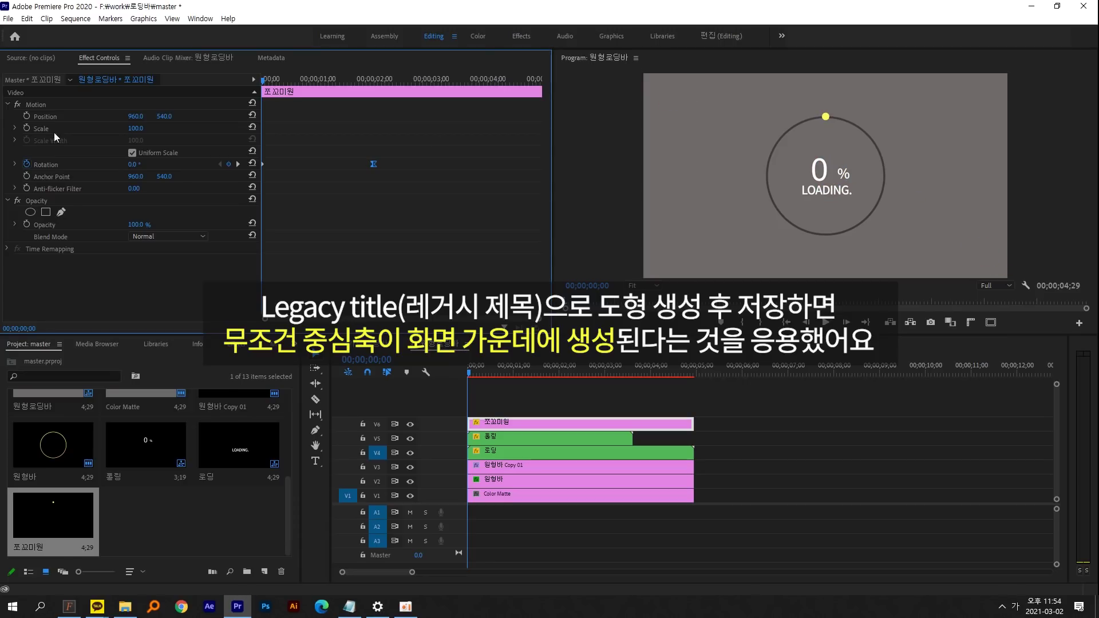
key("space")
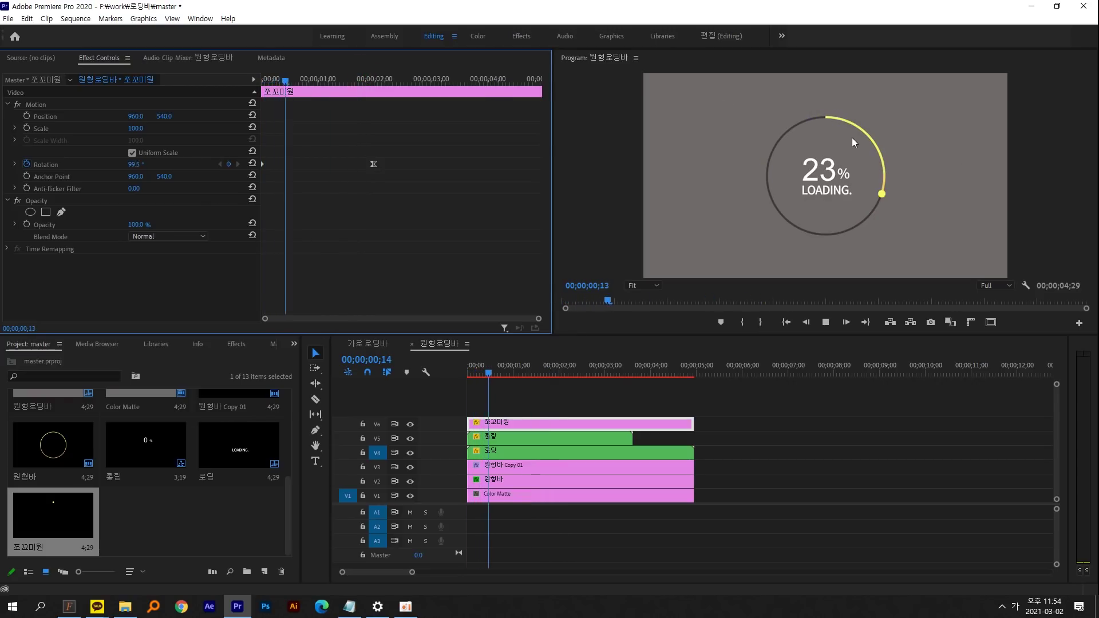